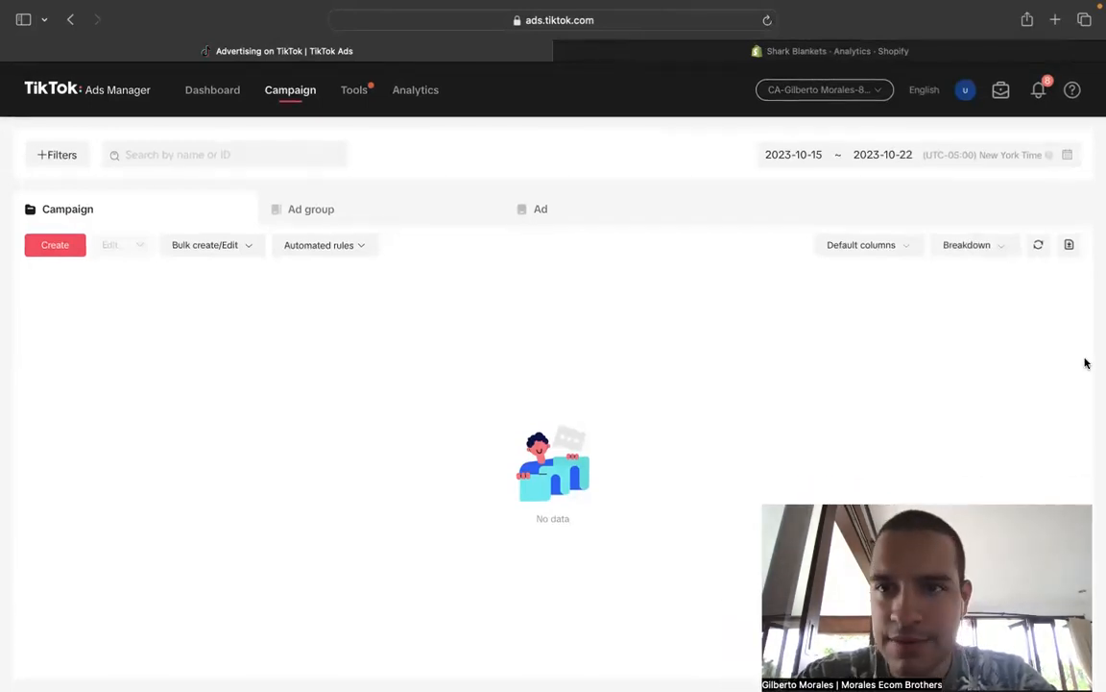
# - Create a new campaign with the Website conversions objective and name it "Elastic Band"
pyautogui.click(55, 244)
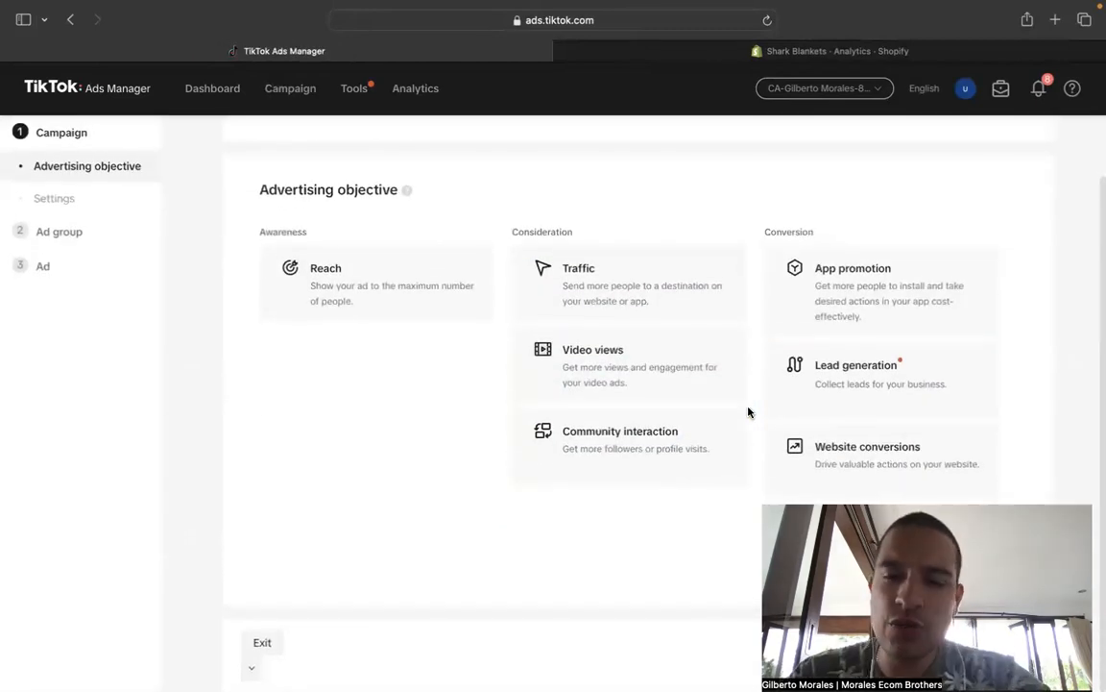
pyautogui.click(859, 447)
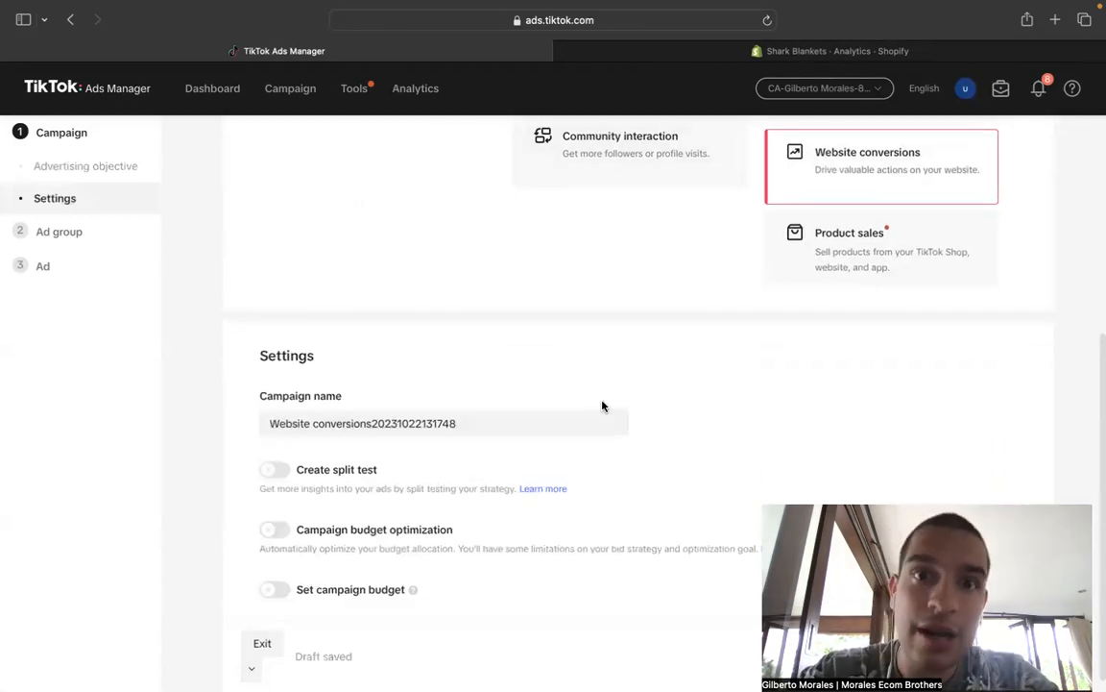
pyautogui.click(491, 425)
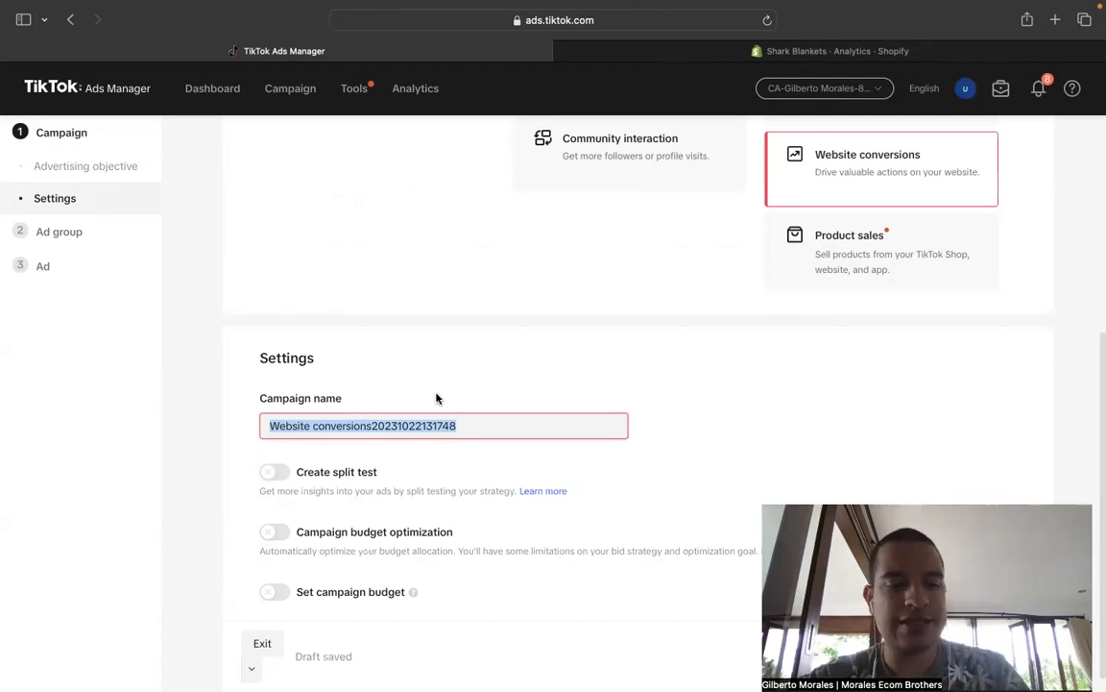
pyautogui.write('Elastic Band')
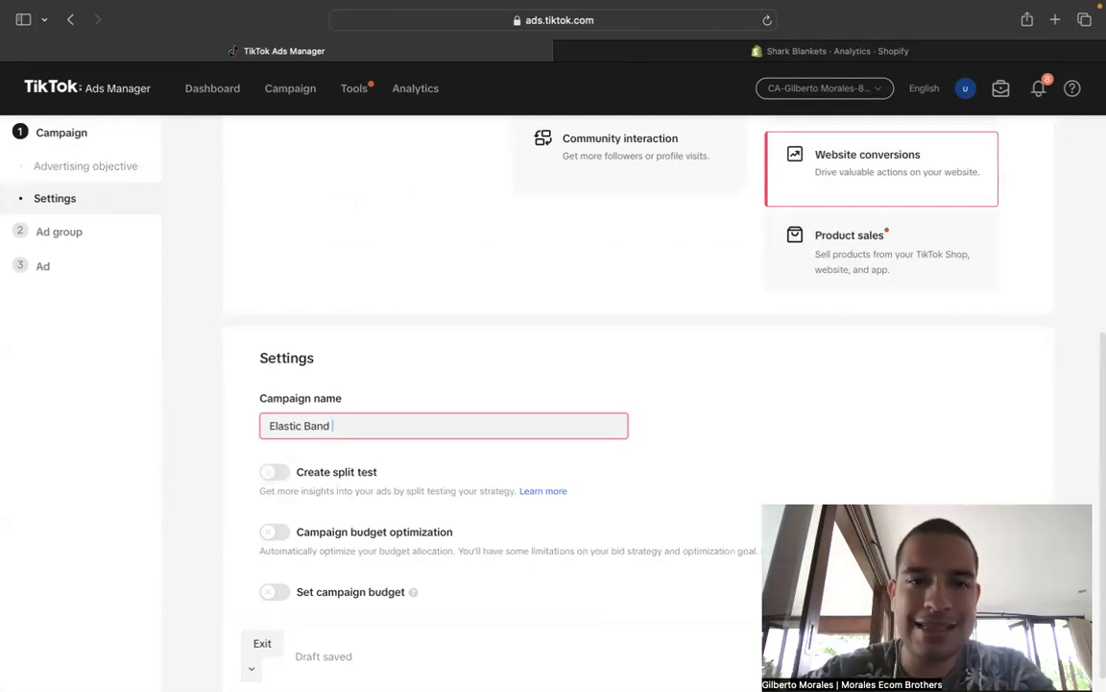
# - Try to continue to the ad group settings, leaving campaign budget optimization off
pyautogui.scroll(-1, 360, 466)
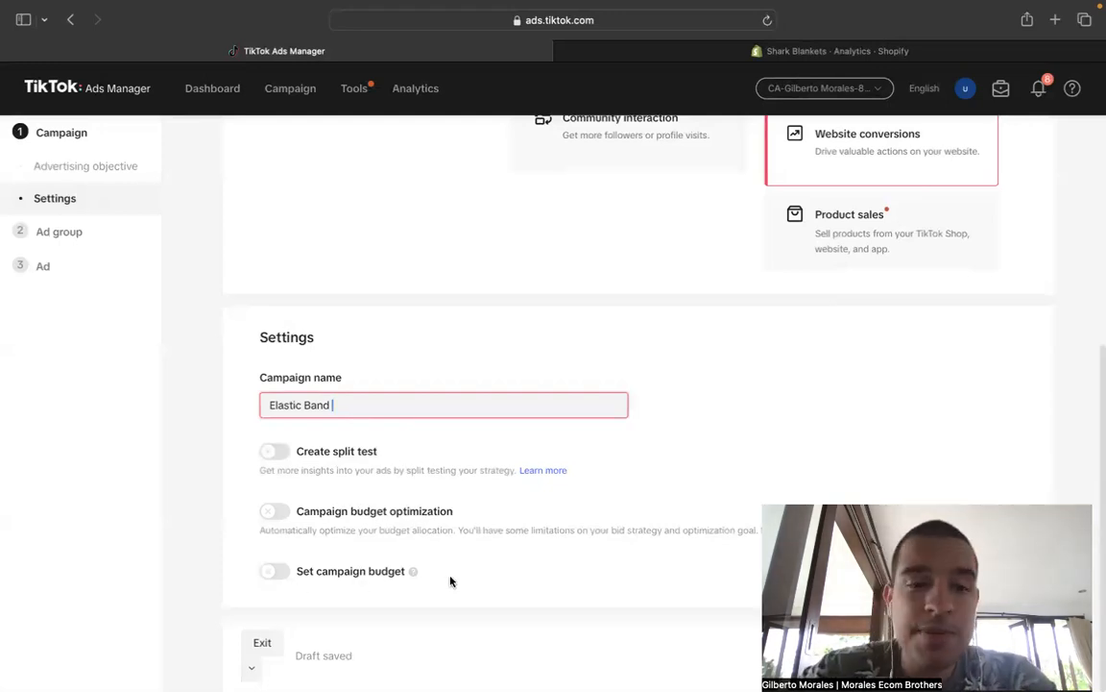
pyautogui.moveTo(299, 511); pyautogui.dragTo(452, 509)
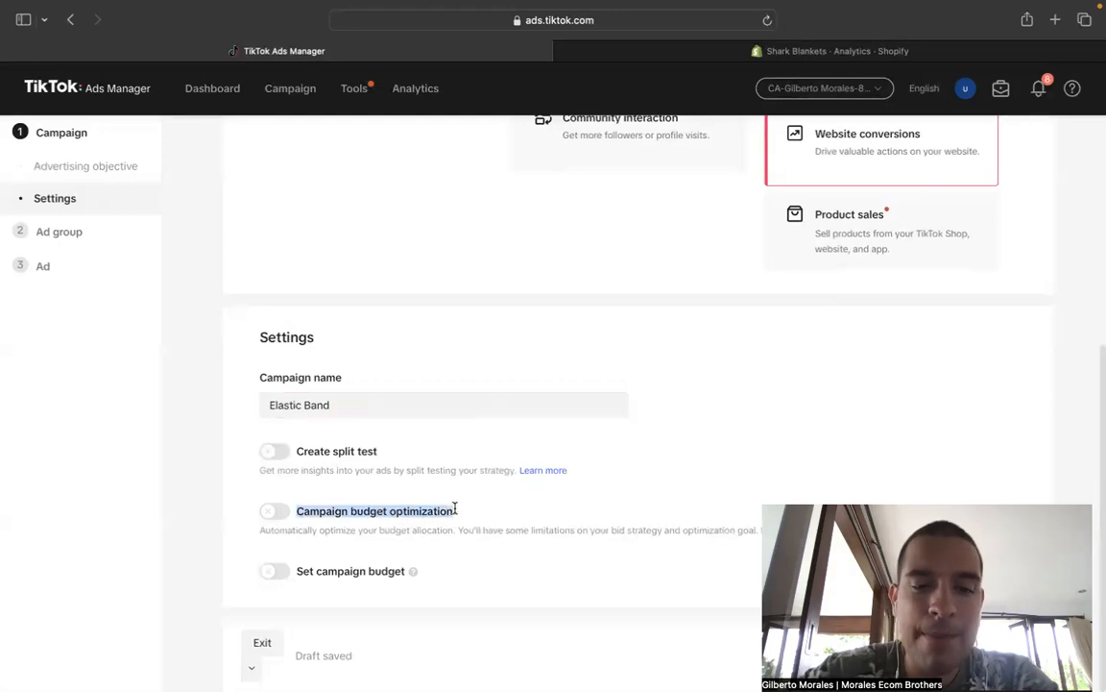
pyautogui.click(477, 514)
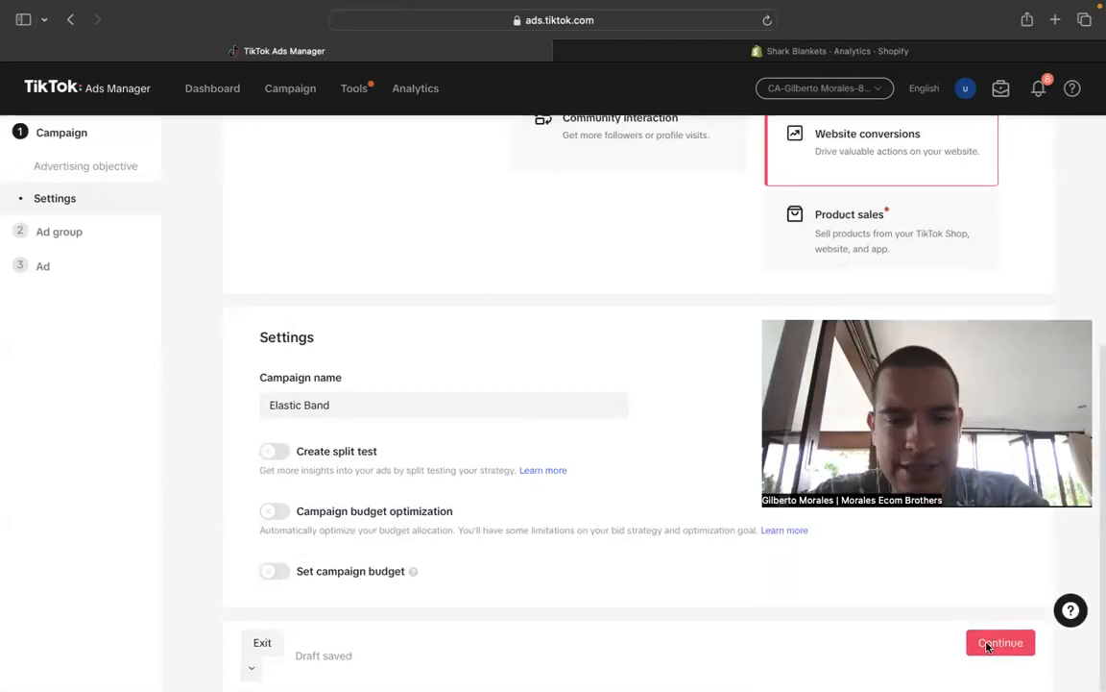
pyautogui.scroll(3, 547, 393)
pyautogui.scroll(-4, 547, 392)
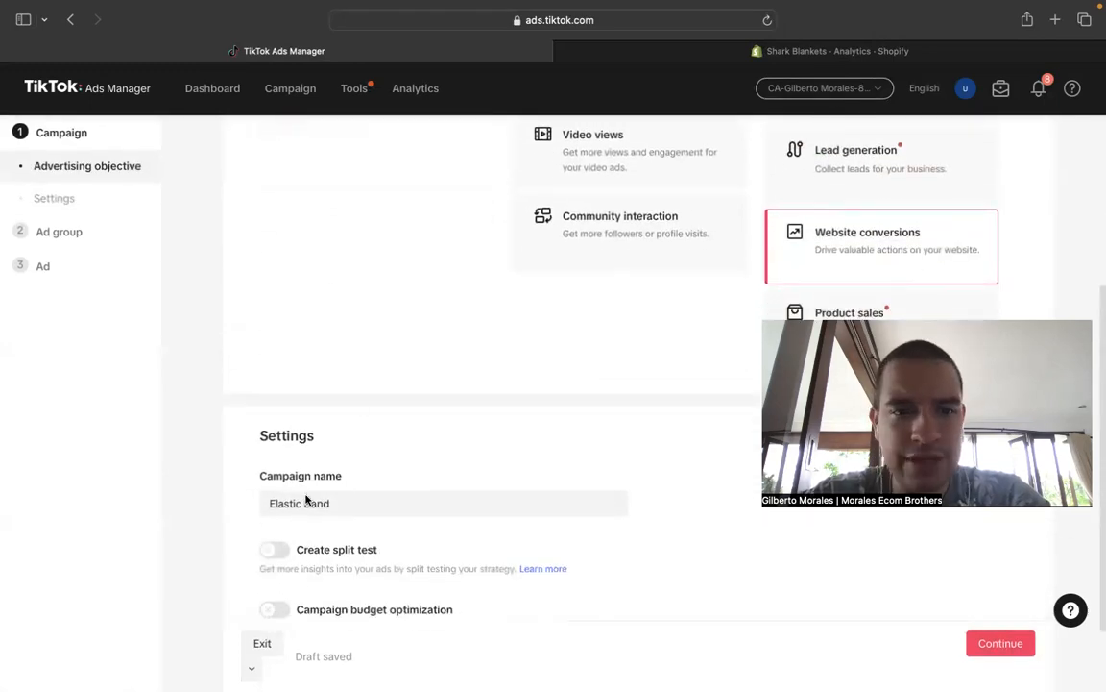
pyautogui.scroll(-2, 444, 498)
pyautogui.click(972, 639)
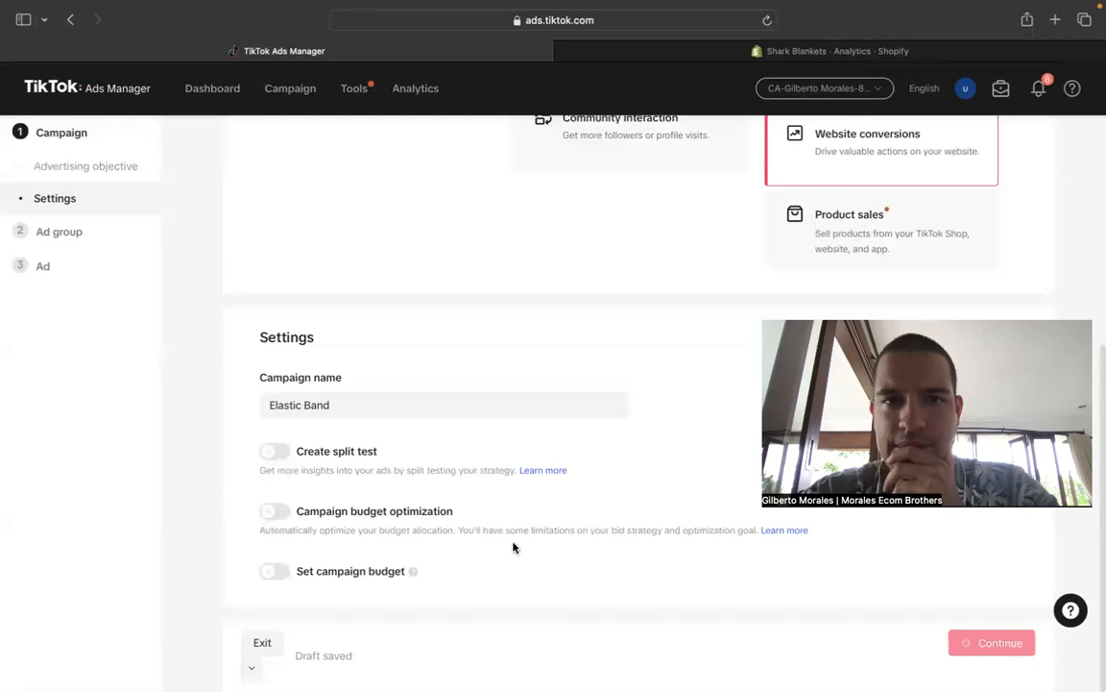
# - Reload the campaign page and continue from the campaign settings to the ad group settings
pyautogui.moveTo(325, 2)
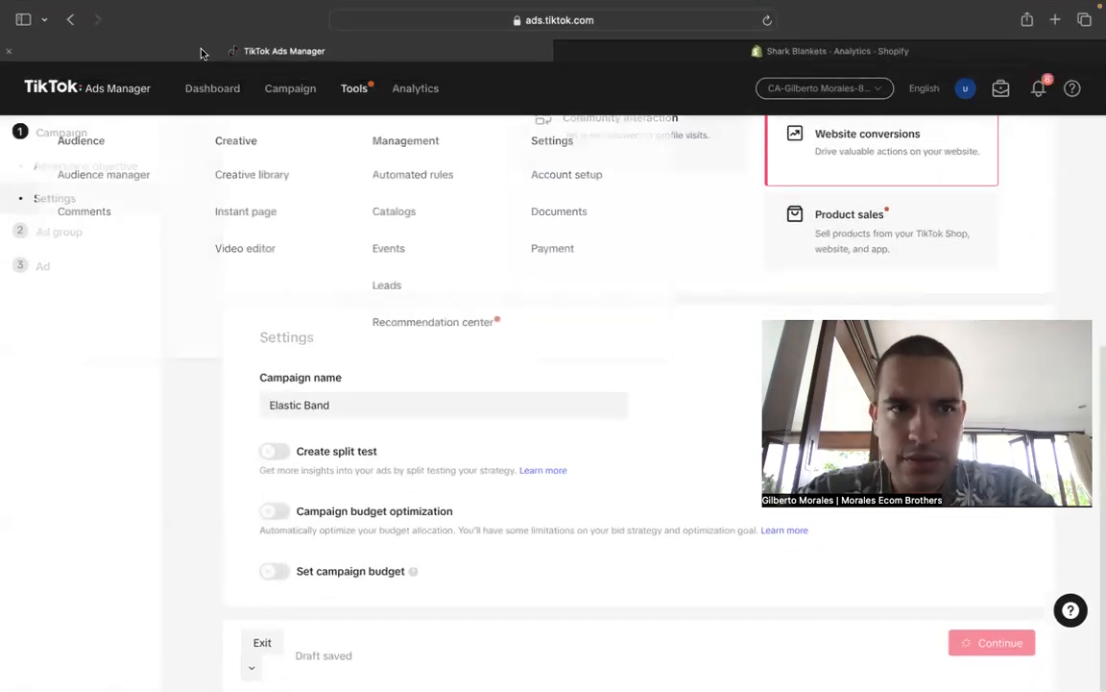
pyautogui.click(768, 20)
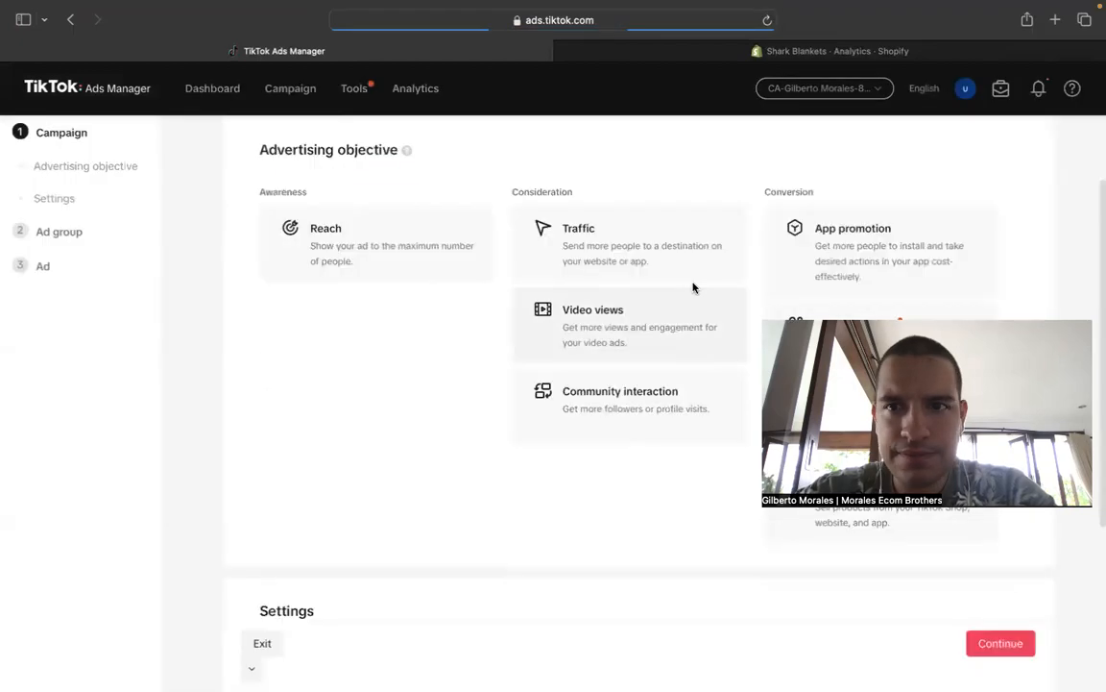
pyautogui.scroll(-1, 547, 421)
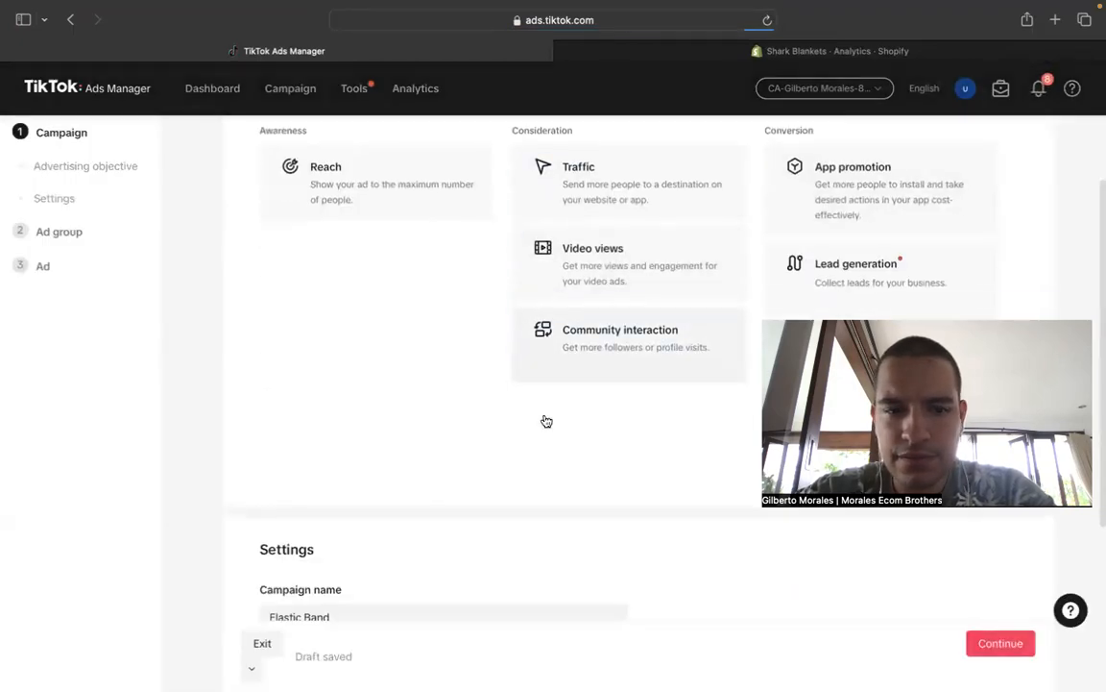
pyautogui.scroll(-3, 547, 421)
pyautogui.scroll(2, 965, 607)
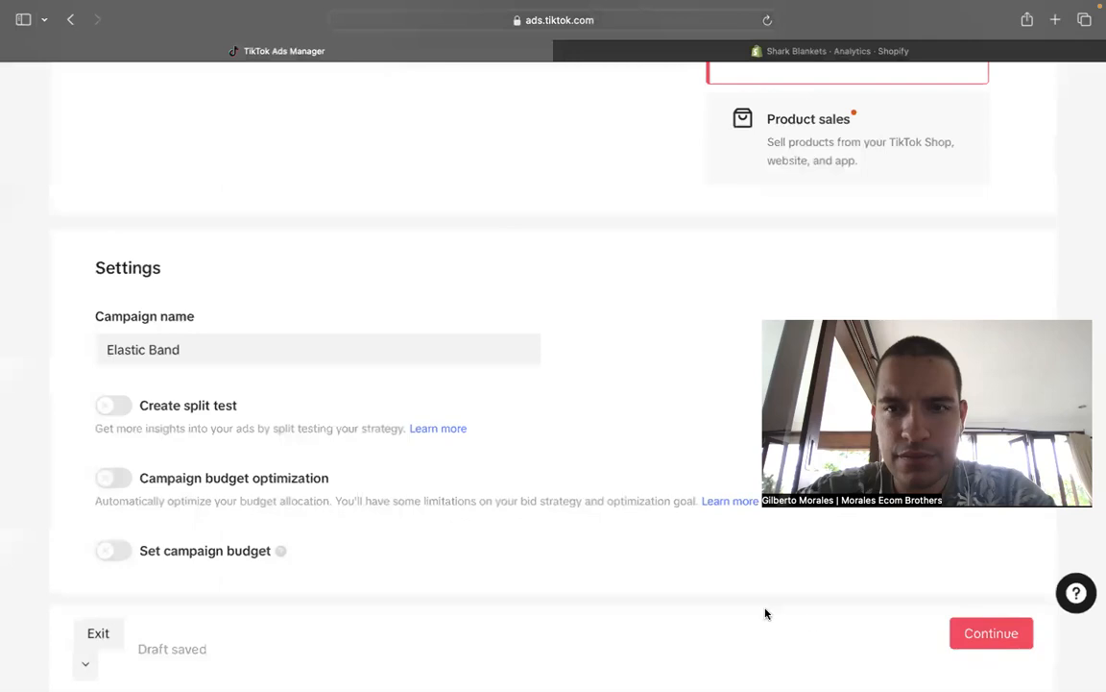
pyautogui.scroll(-3, 765, 613)
pyautogui.click(1004, 643)
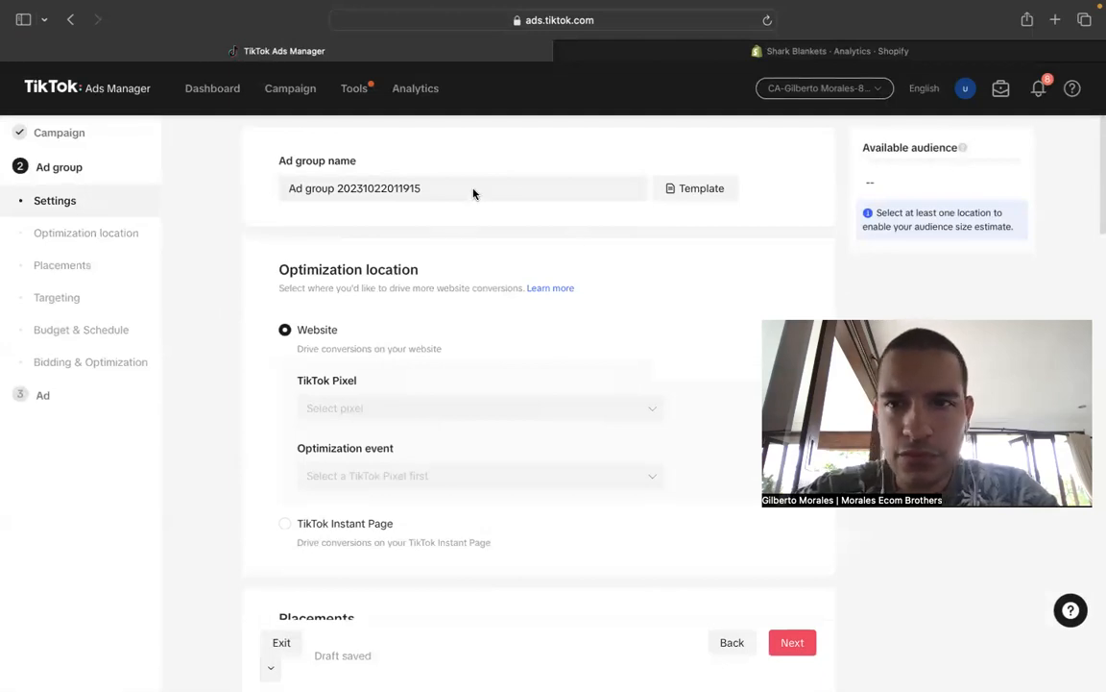
# - Rename the ad group as "Open 01"
pyautogui.scroll(-3, 541, 257)
pyautogui.scroll(4, 541, 262)
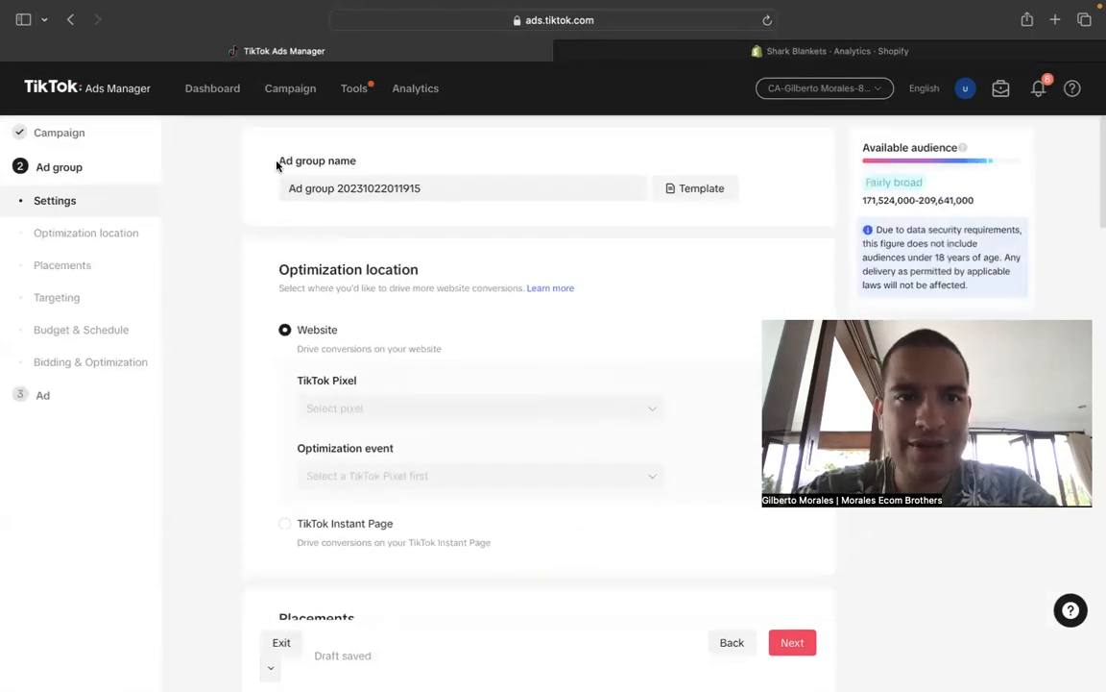
pyautogui.moveTo(278, 163); pyautogui.dragTo(442, 166)
pyautogui.tripleClick(442, 183)
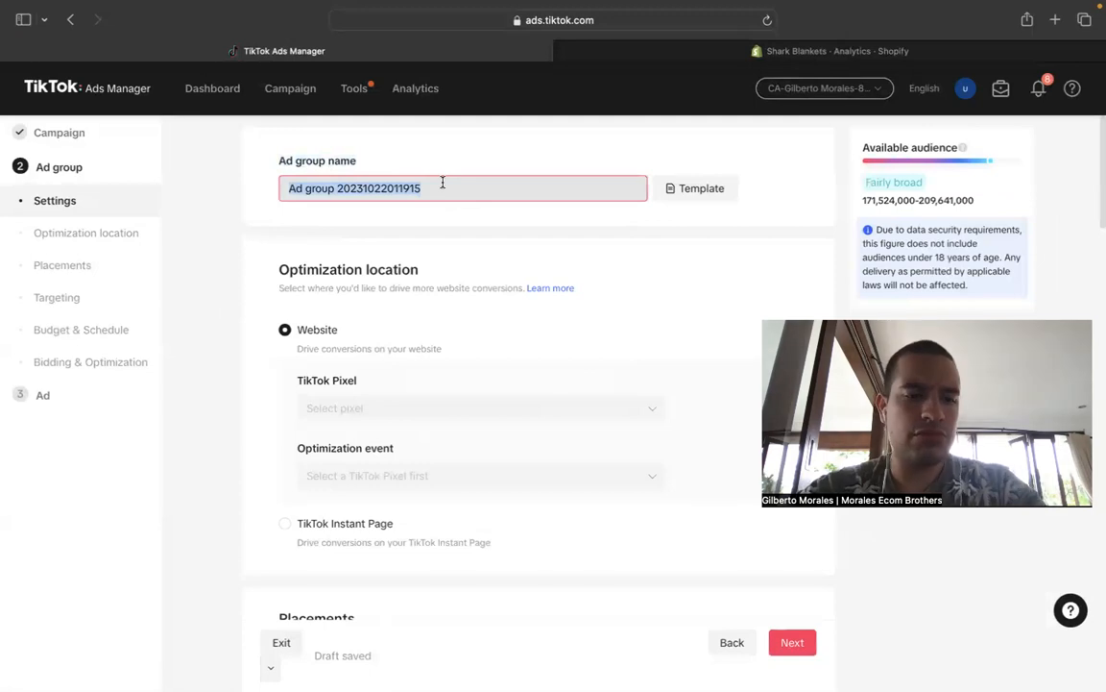
pyautogui.write('Open 01')
pyautogui.click(272, 232)
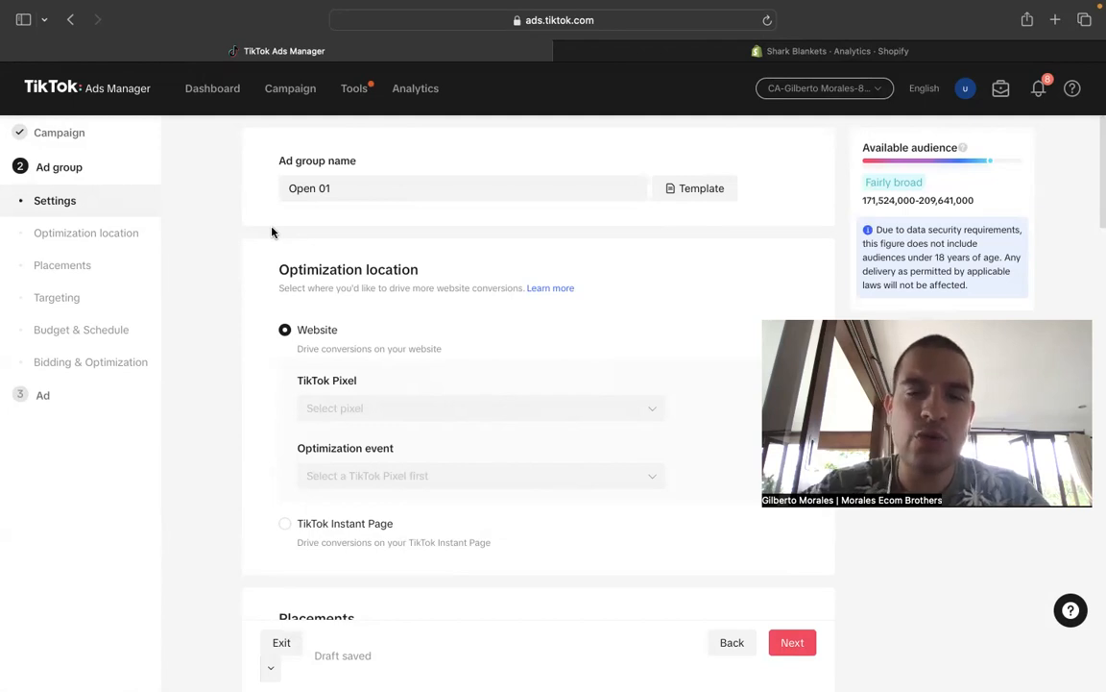
pyautogui.moveTo(359, 190); pyautogui.dragTo(257, 195)
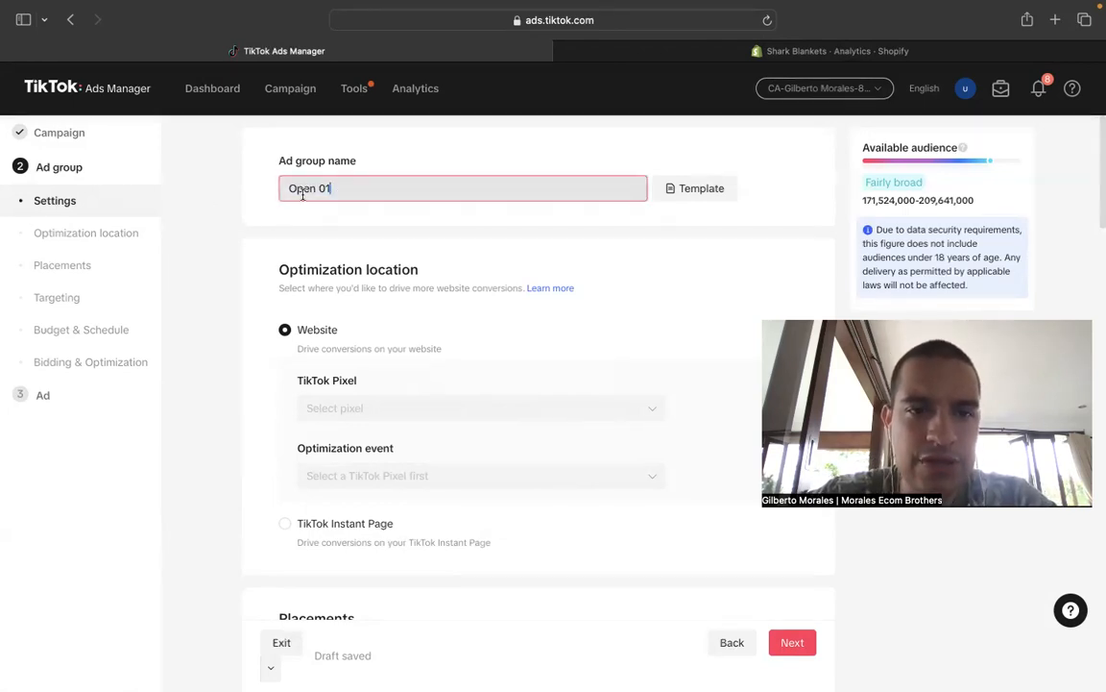
# - Select the TikTok Pixel for Shopify as the website pixel and Complete Payment as the optimization event
pyautogui.scroll(-2, 541, 273)
pyautogui.scroll(-2, 541, 274)
pyautogui.click(362, 276)
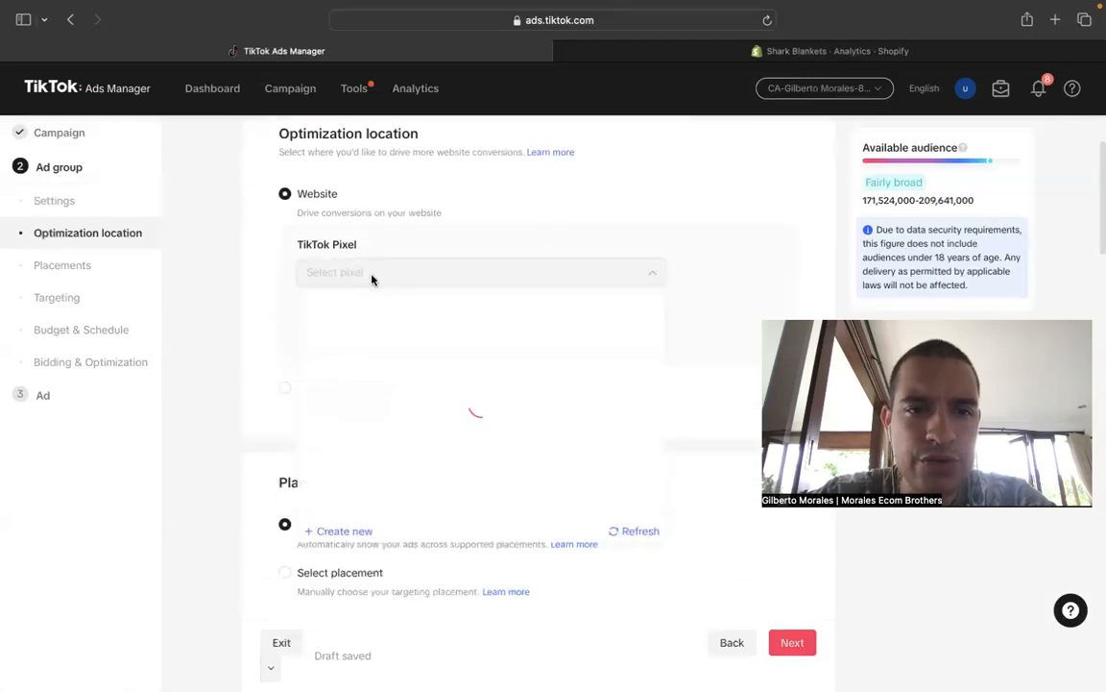
pyautogui.click(385, 329)
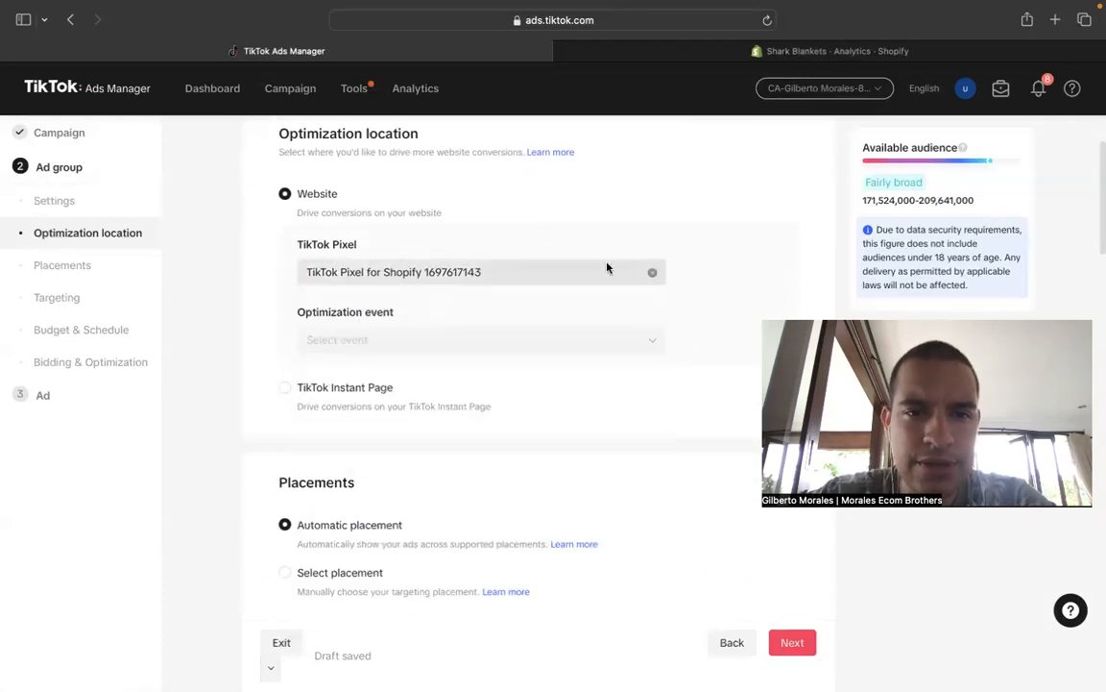
pyautogui.scroll(-2, 693, 274)
pyautogui.click(369, 265)
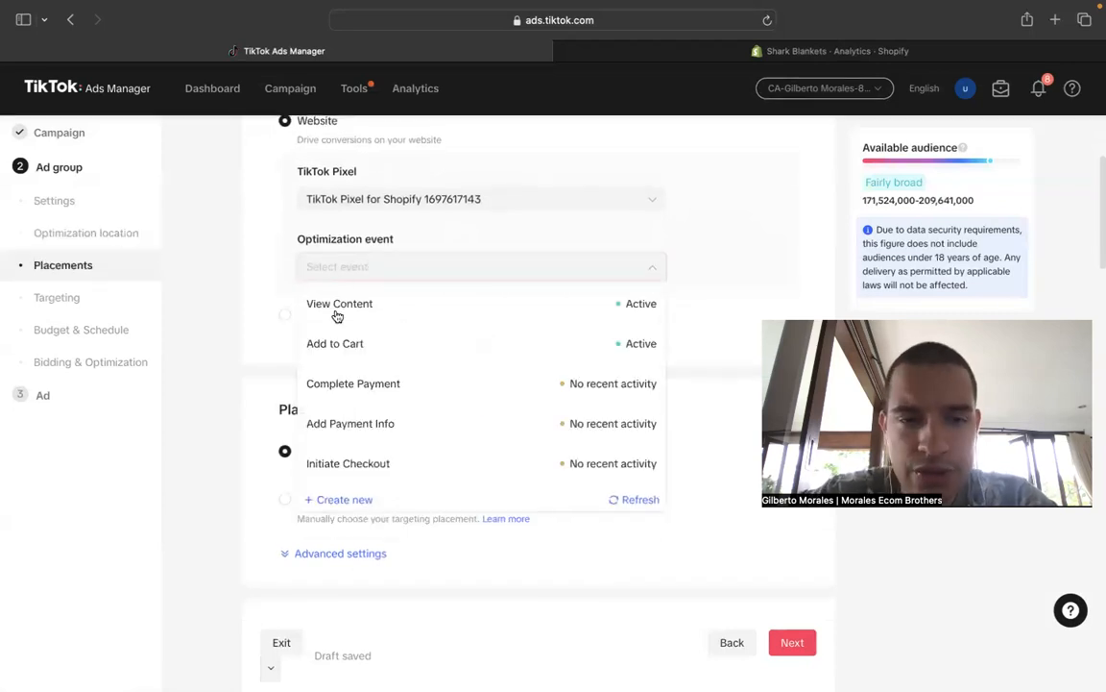
pyautogui.click(431, 384)
# - Choose placements manually, keeping only TikTok by excluding Global App Bundle and Pangle, and turn off including search results
pyautogui.scroll(-4, 427, 395)
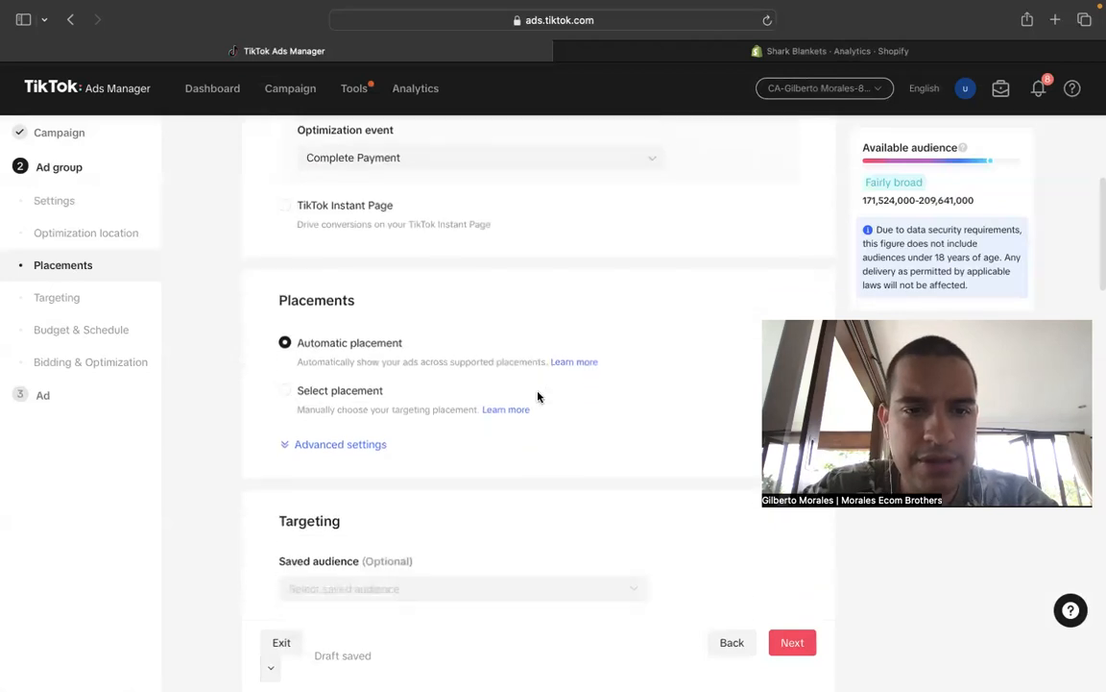
pyautogui.scroll(3, 388, 287)
pyautogui.scroll(-1, 388, 286)
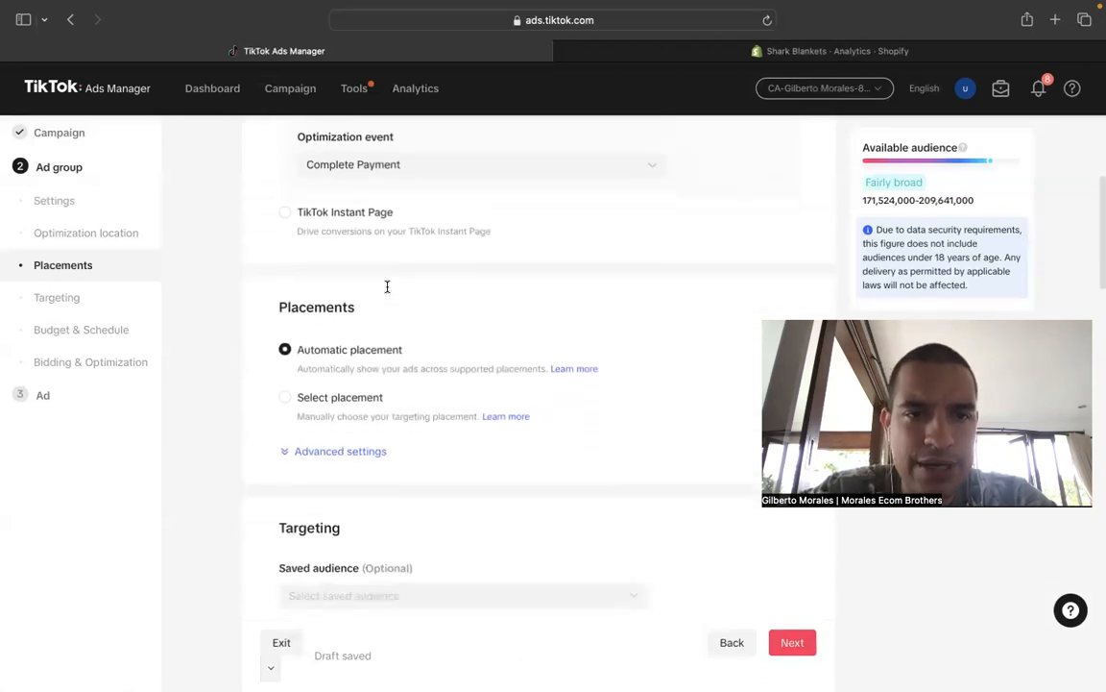
pyautogui.click(286, 384)
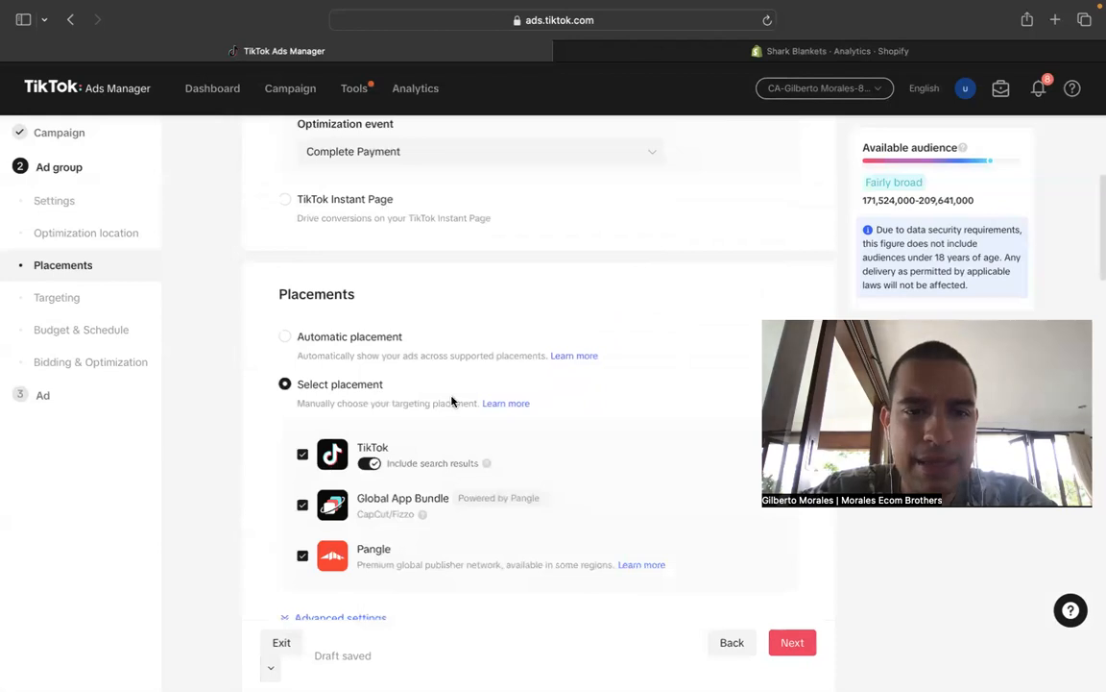
pyautogui.scroll(-2, 459, 402)
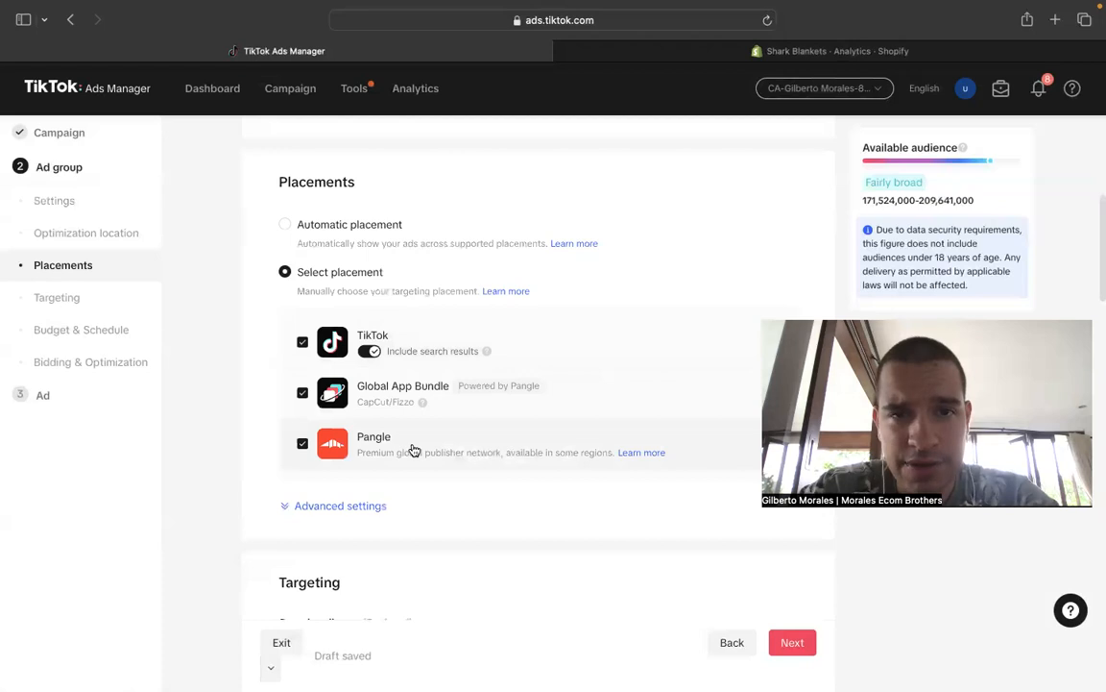
pyautogui.click(302, 445)
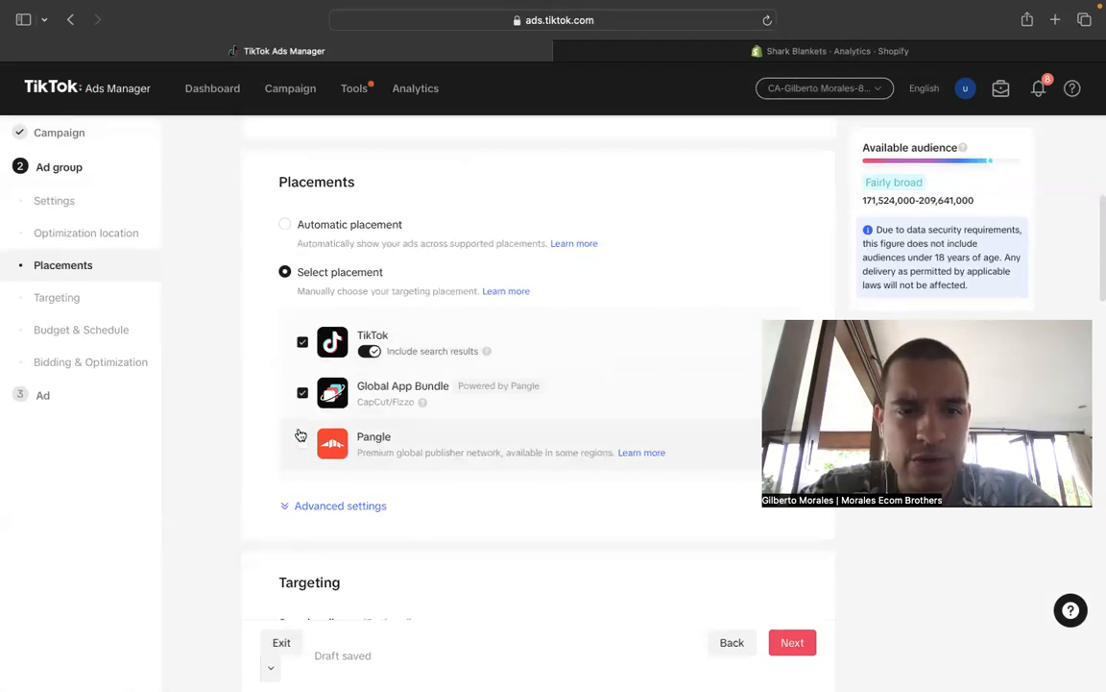
pyautogui.click(381, 402)
pyautogui.click(371, 353)
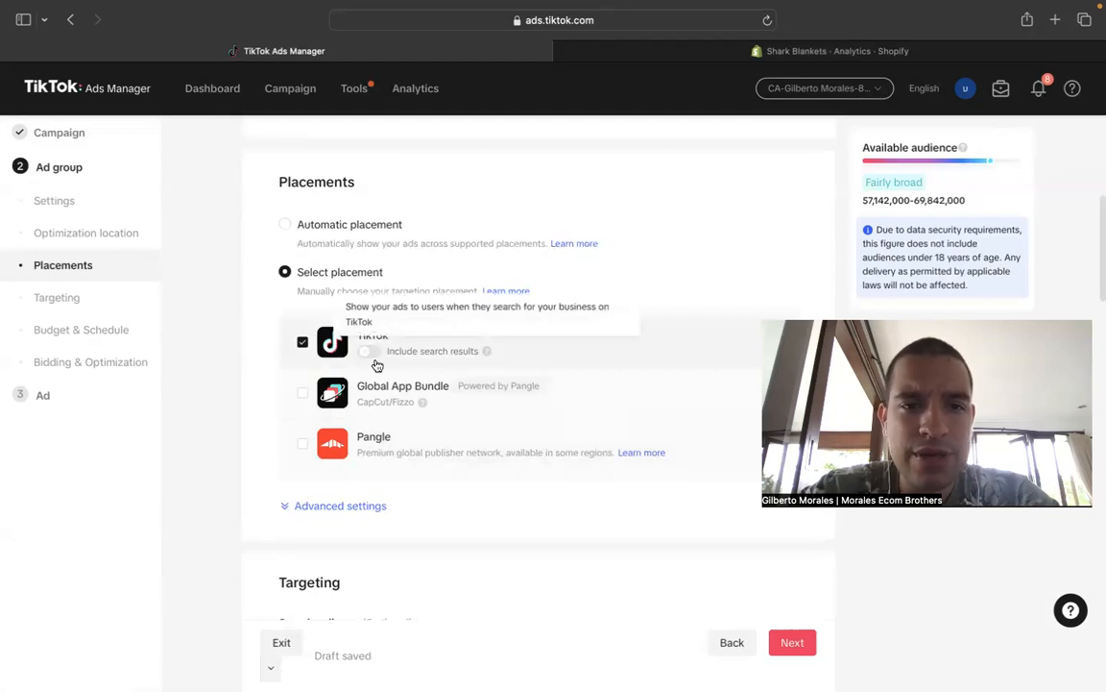
pyautogui.moveTo(488, 356)
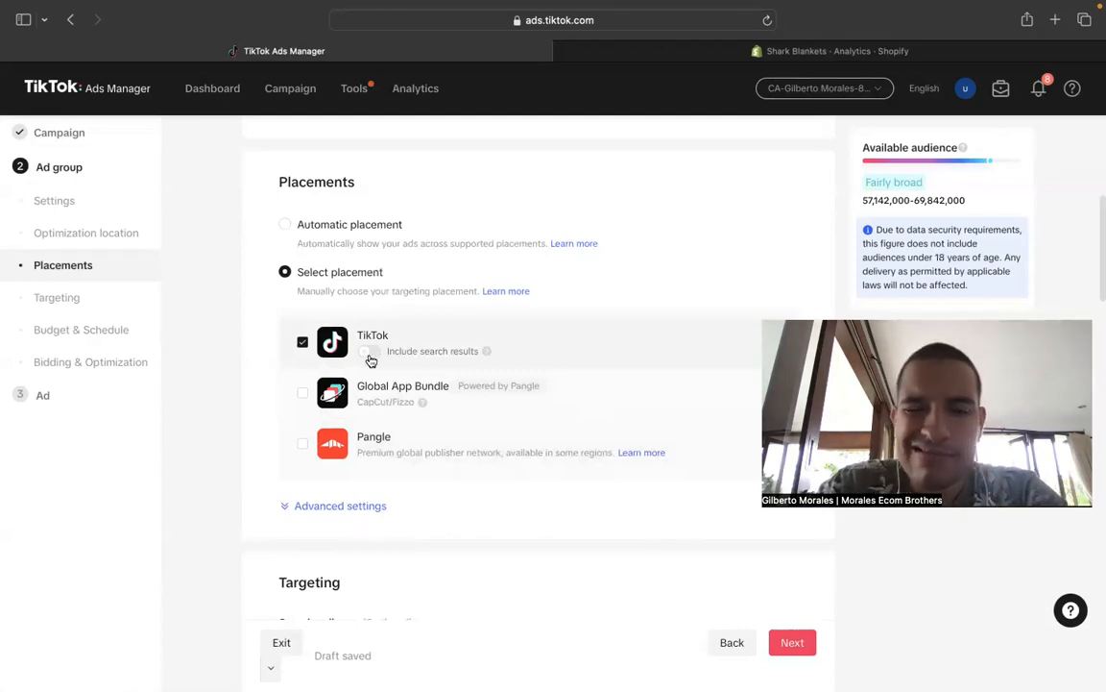
# - Turn off user comments, video download and video sharing in the advanced placement settings
pyautogui.scroll(-3, 371, 360)
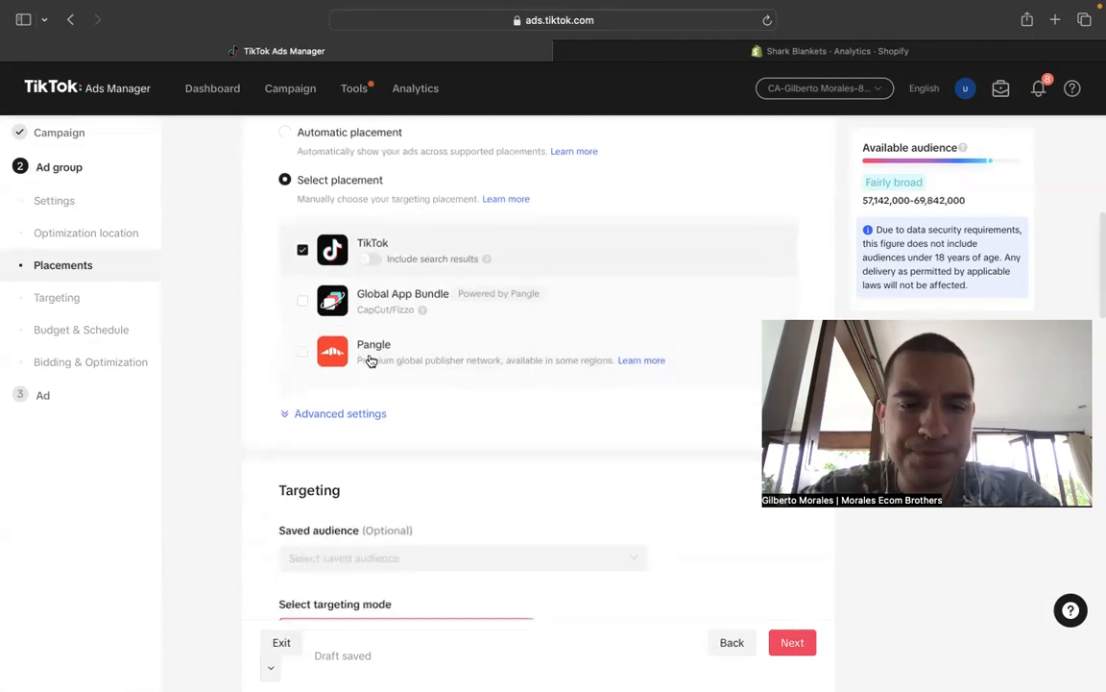
pyautogui.click(345, 343)
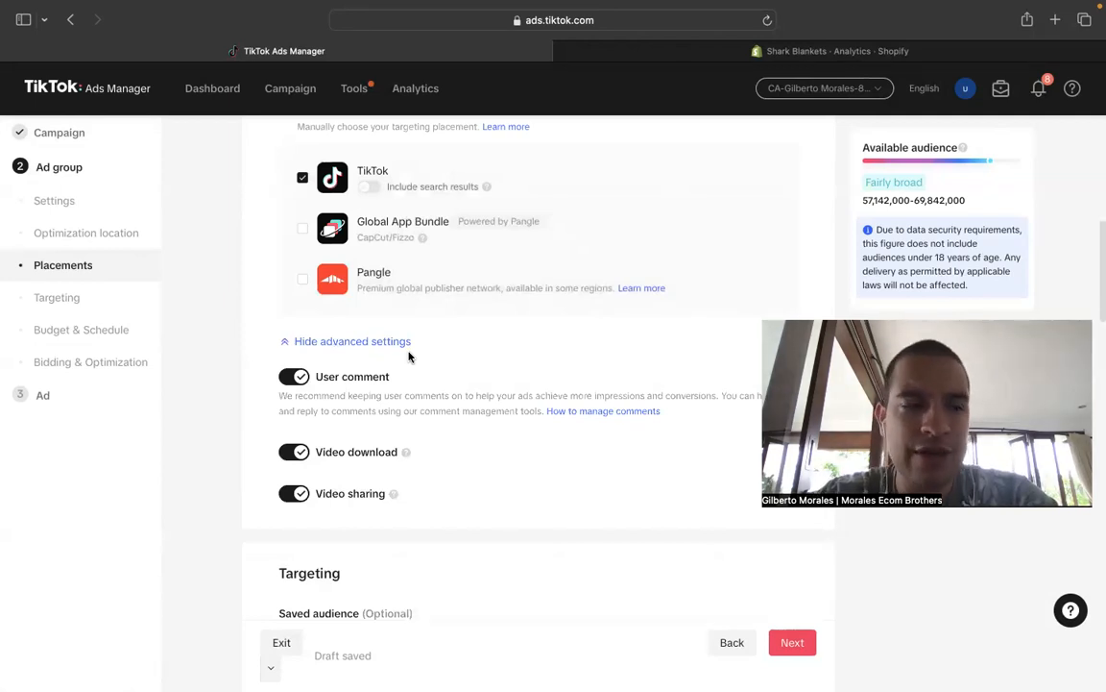
pyautogui.click(294, 378)
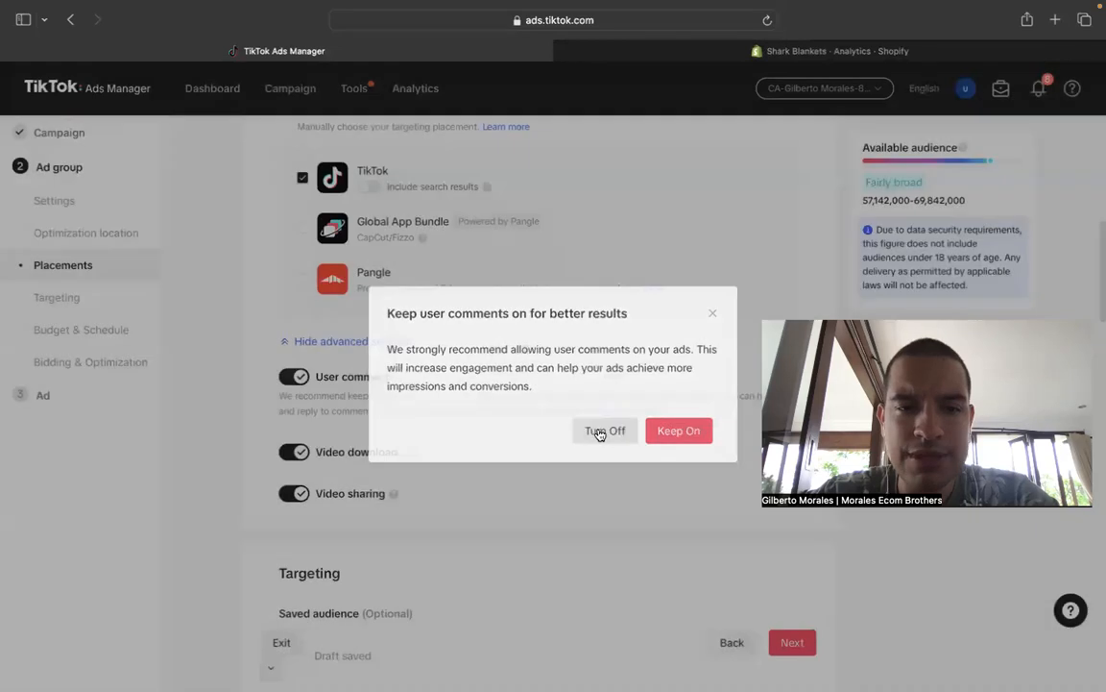
pyautogui.click(604, 430)
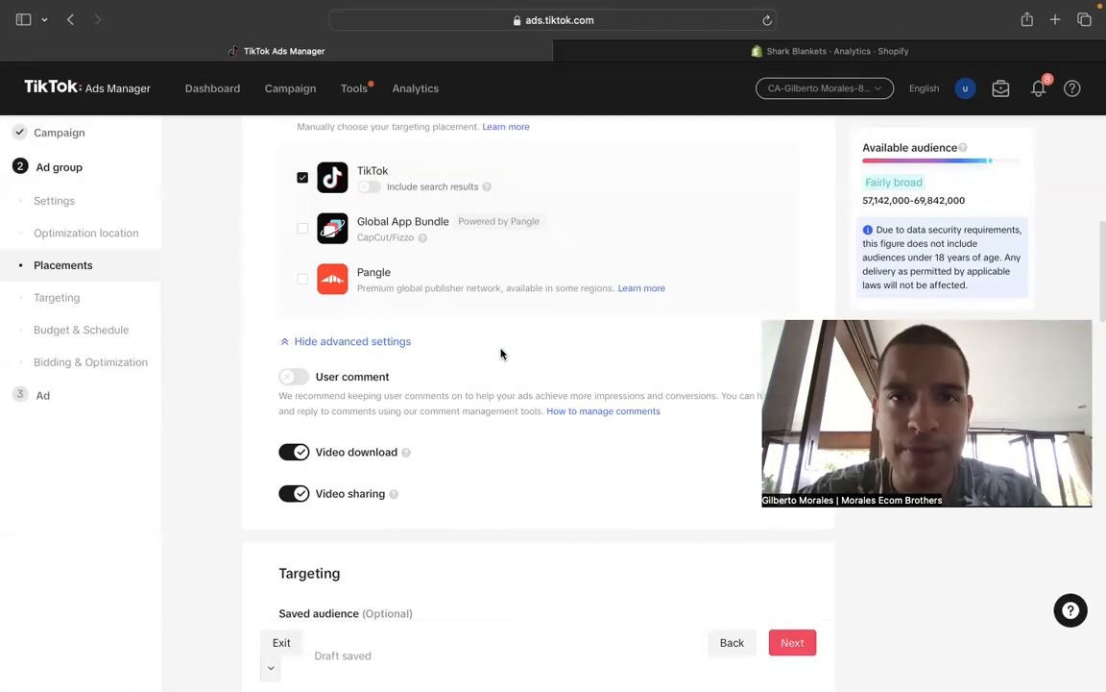
pyautogui.moveTo(390, 377); pyautogui.dragTo(313, 381)
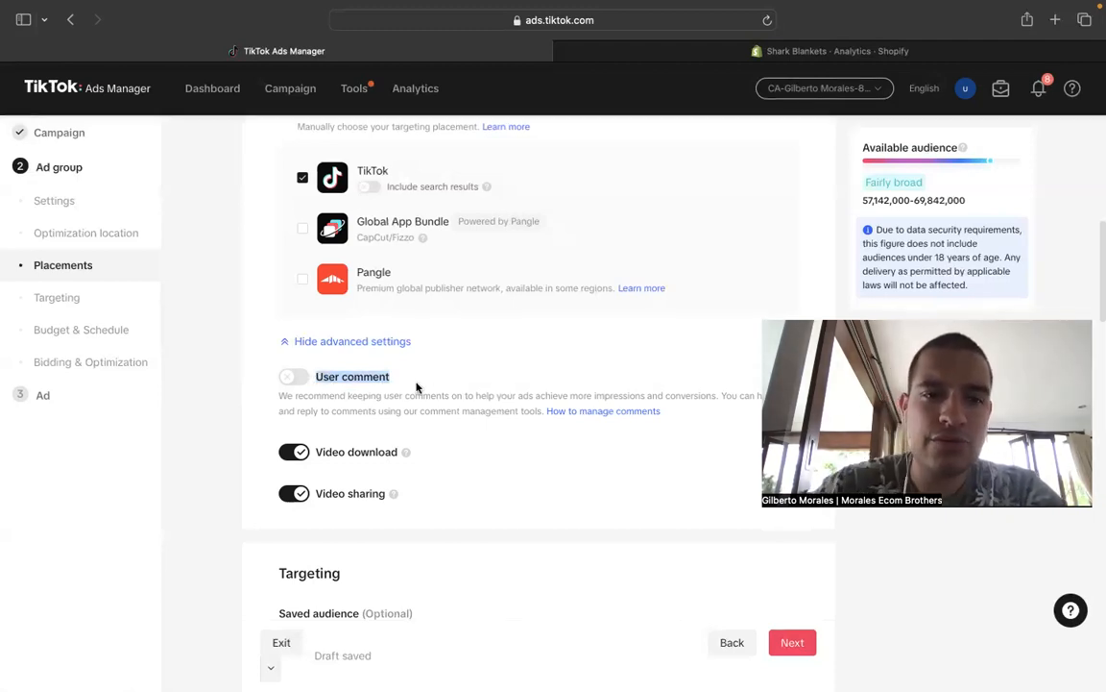
pyautogui.scroll(-2, 464, 371)
pyautogui.click(296, 379)
pyautogui.click(296, 419)
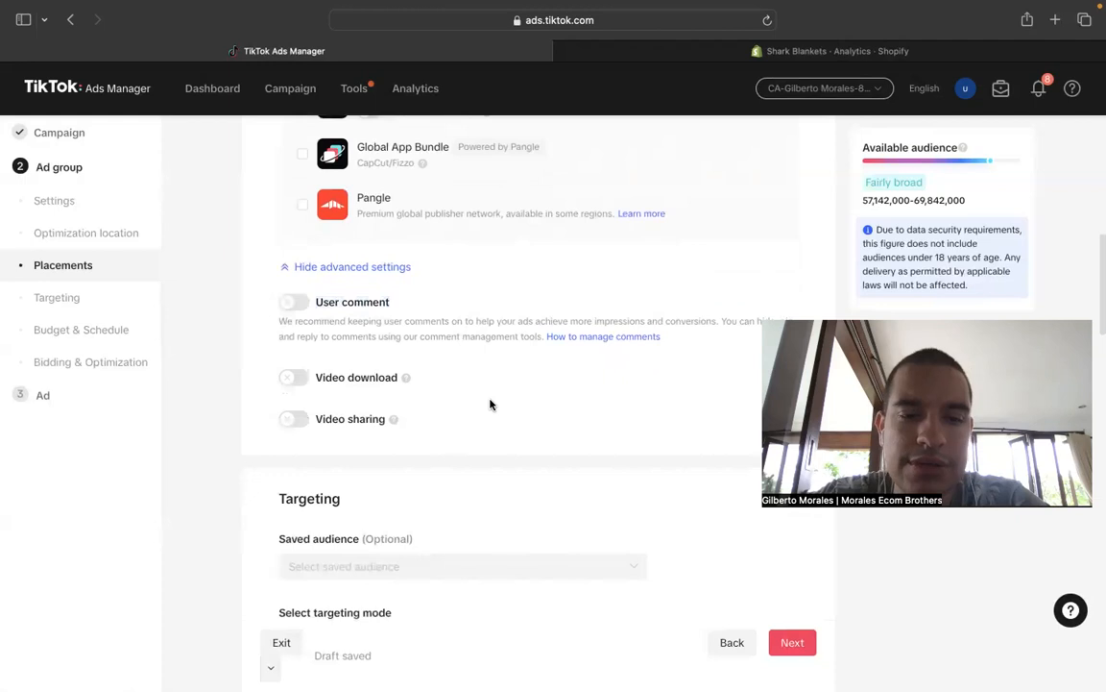
# - Remove Vietnam from the ad group's target locations
pyautogui.scroll(-5, 492, 402)
pyautogui.scroll(-7, 490, 404)
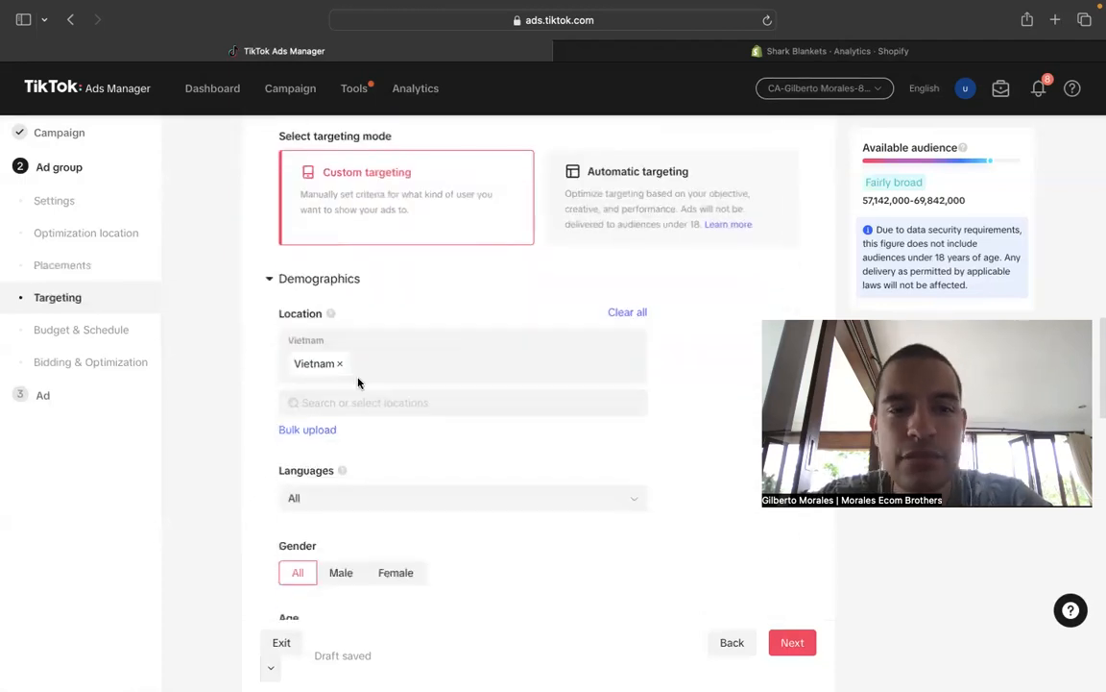
pyautogui.click(340, 366)
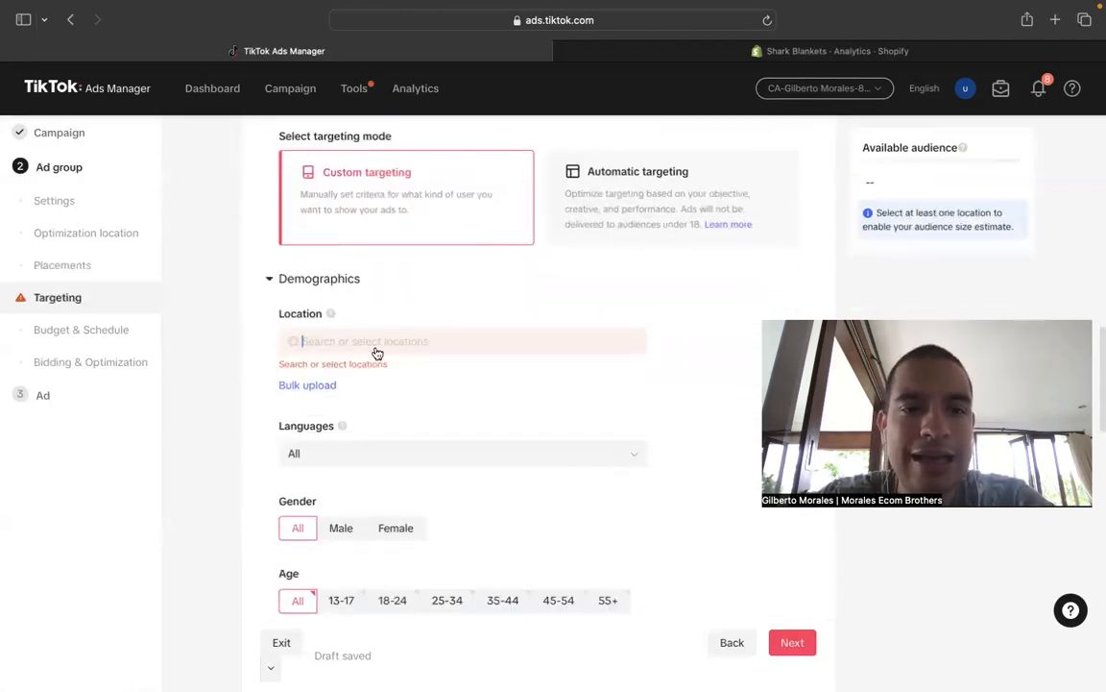
# - Add Australia, Canada, New Zealand, United Kingdom and United States as the target locations
pyautogui.click(377, 352)
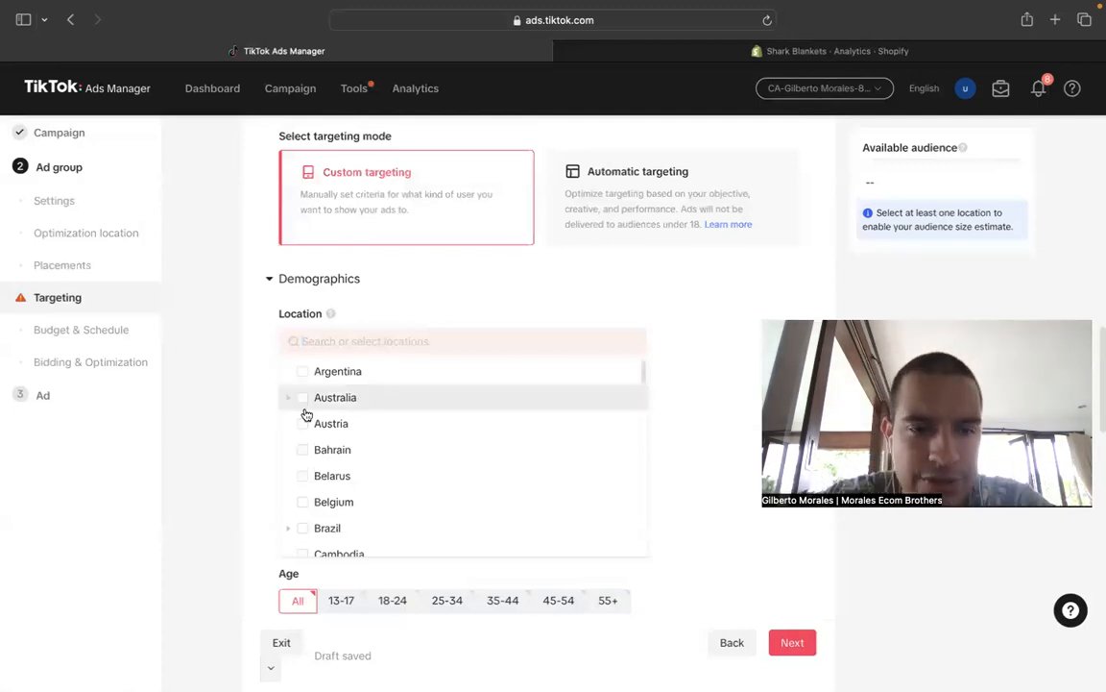
pyautogui.click(393, 399)
pyautogui.scroll(-2, 429, 447)
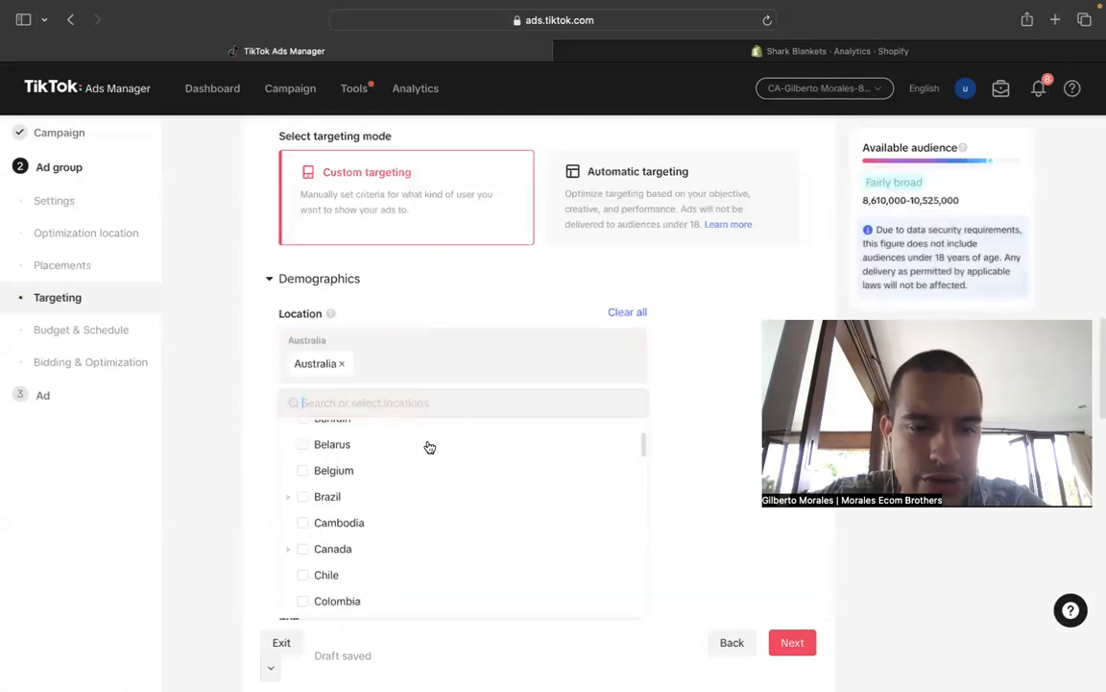
pyautogui.scroll(-2, 429, 447)
pyautogui.click(303, 476)
pyautogui.scroll(-10, 432, 369)
pyautogui.scroll(-3, 433, 369)
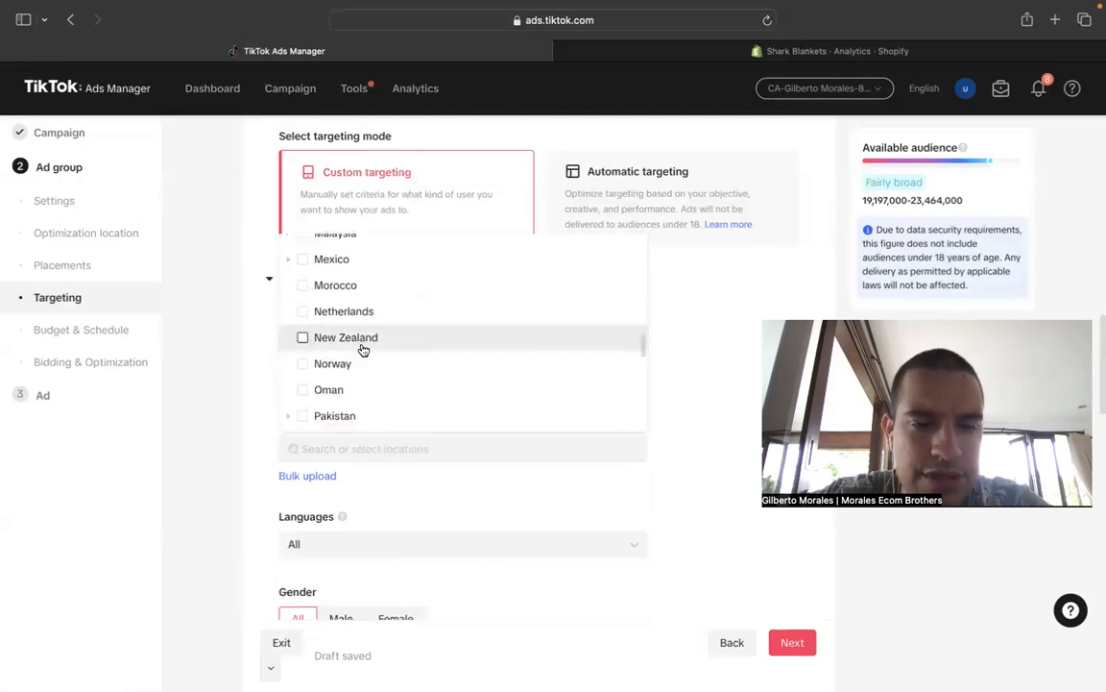
pyautogui.click(363, 344)
pyautogui.scroll(-10, 474, 440)
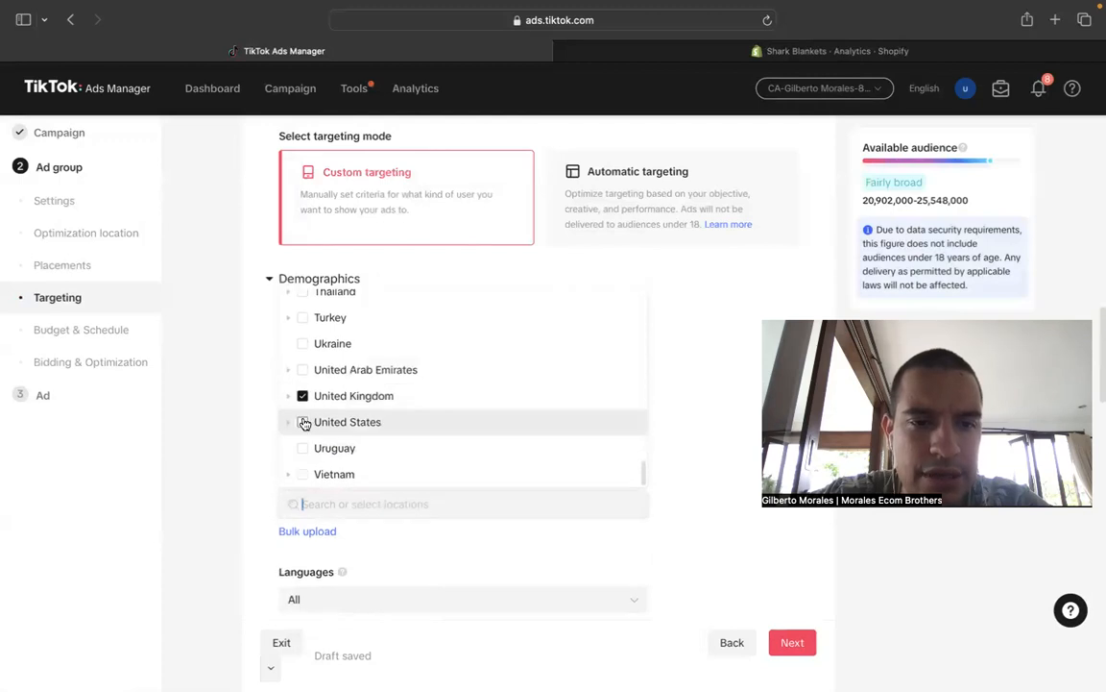
pyautogui.click(303, 421)
pyautogui.click(231, 412)
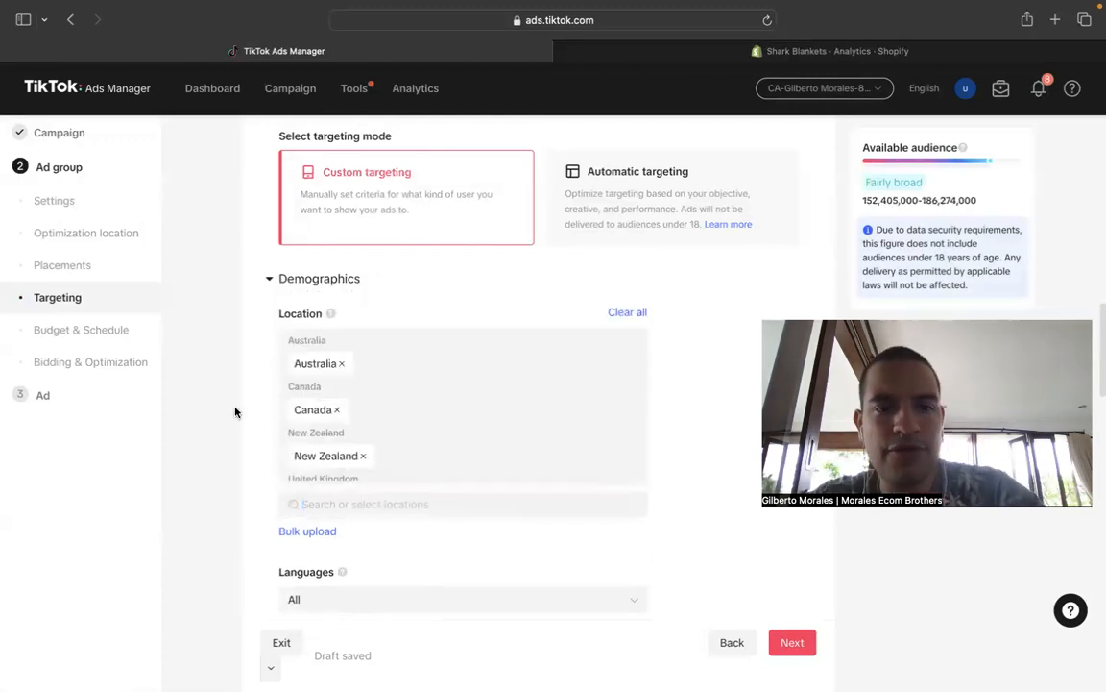
# - Leave gender targeting at All and restrict the age groups to 18-24, 25-34, 35-44, 45-54 and 55+
pyautogui.scroll(-5, 410, 356)
pyautogui.scroll(-3, 288, 370)
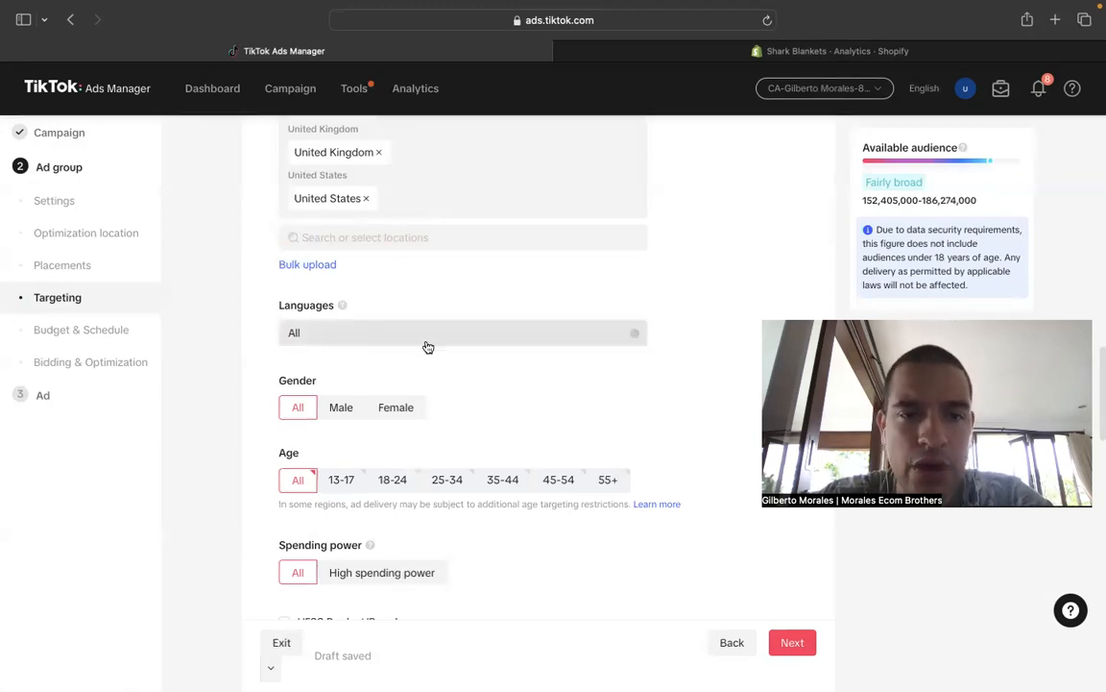
pyautogui.scroll(-3, 449, 352)
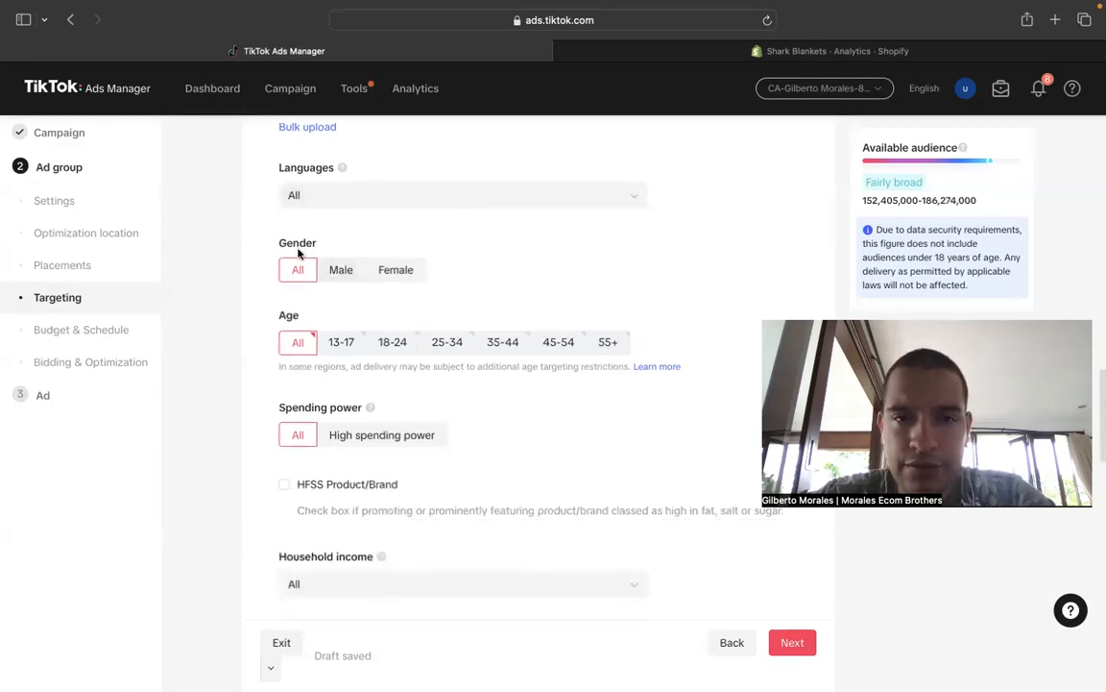
pyautogui.click(413, 268)
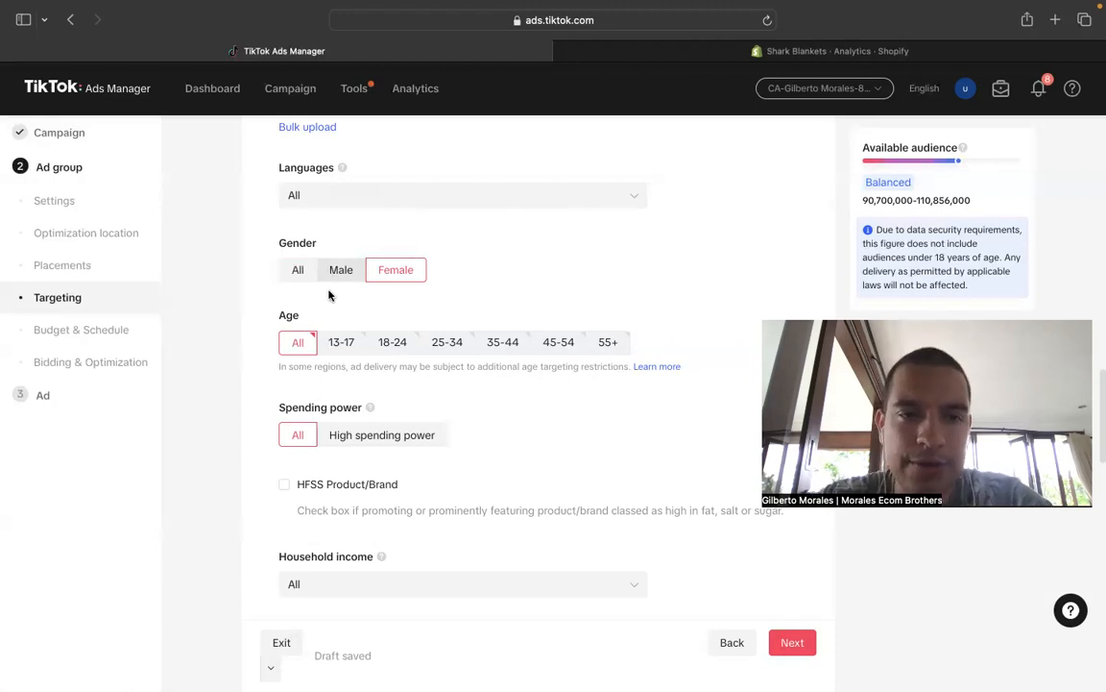
pyautogui.click(296, 272)
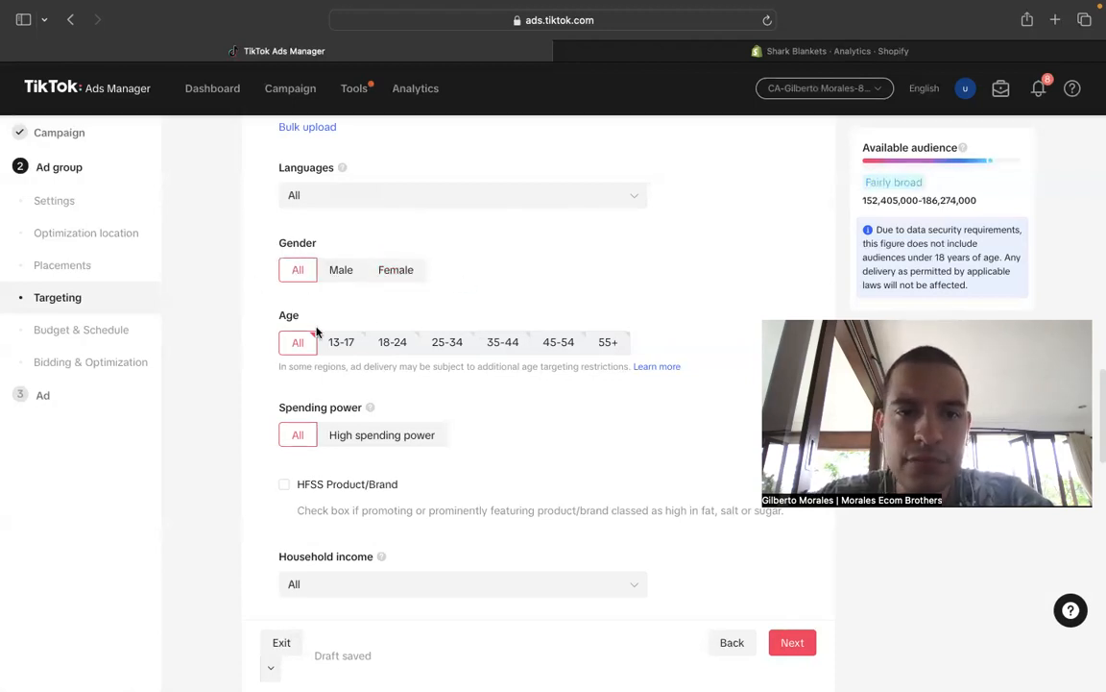
pyautogui.moveTo(304, 319); pyautogui.dragTo(280, 317)
pyautogui.click(392, 342)
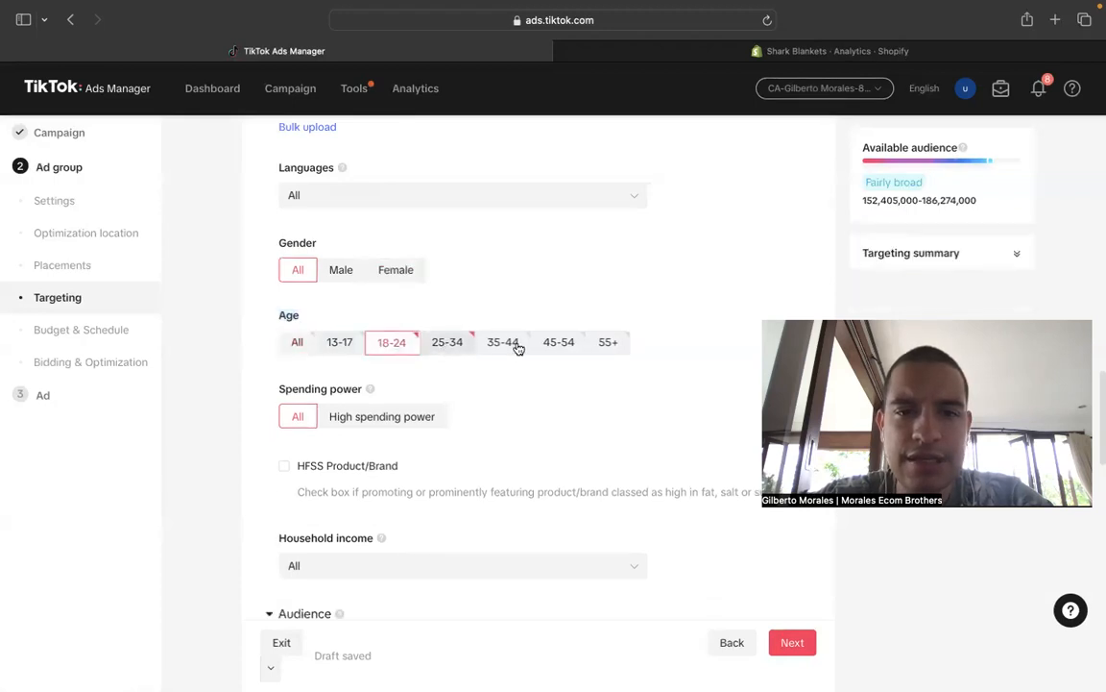
pyautogui.click(447, 342)
pyautogui.click(504, 342)
pyautogui.click(561, 342)
pyautogui.click(636, 344)
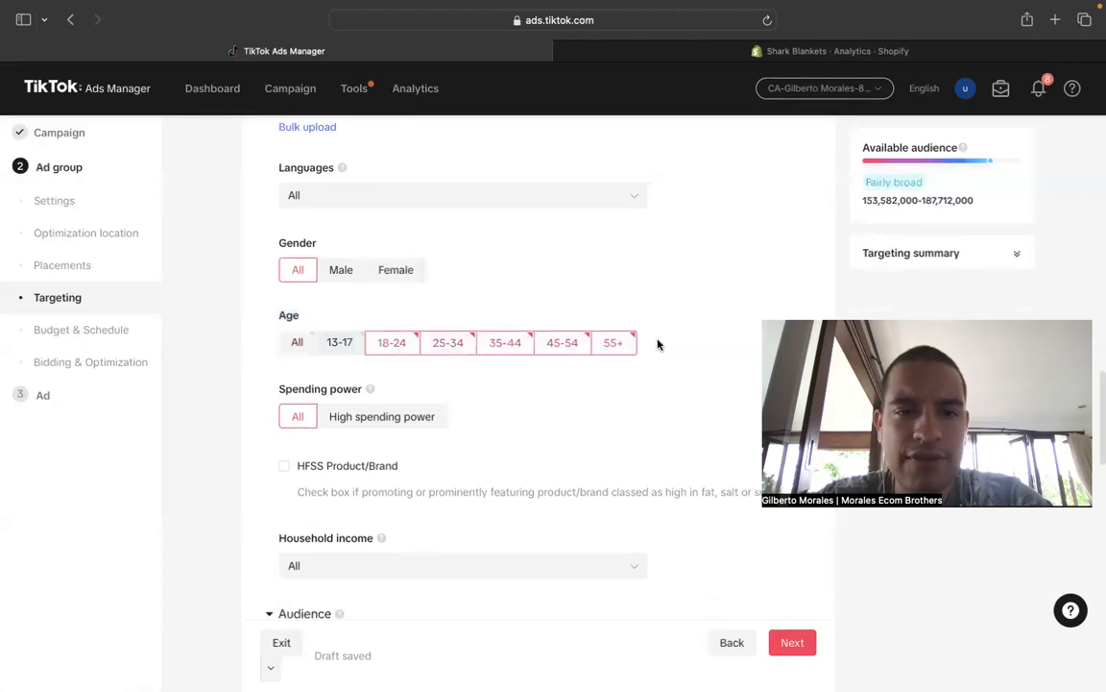
# - Review the remaining targeting options: spending power, household income, audience, interests and behaviors, and targeting expansion
pyautogui.scroll(-2, 660, 343)
pyautogui.scroll(-1, 658, 341)
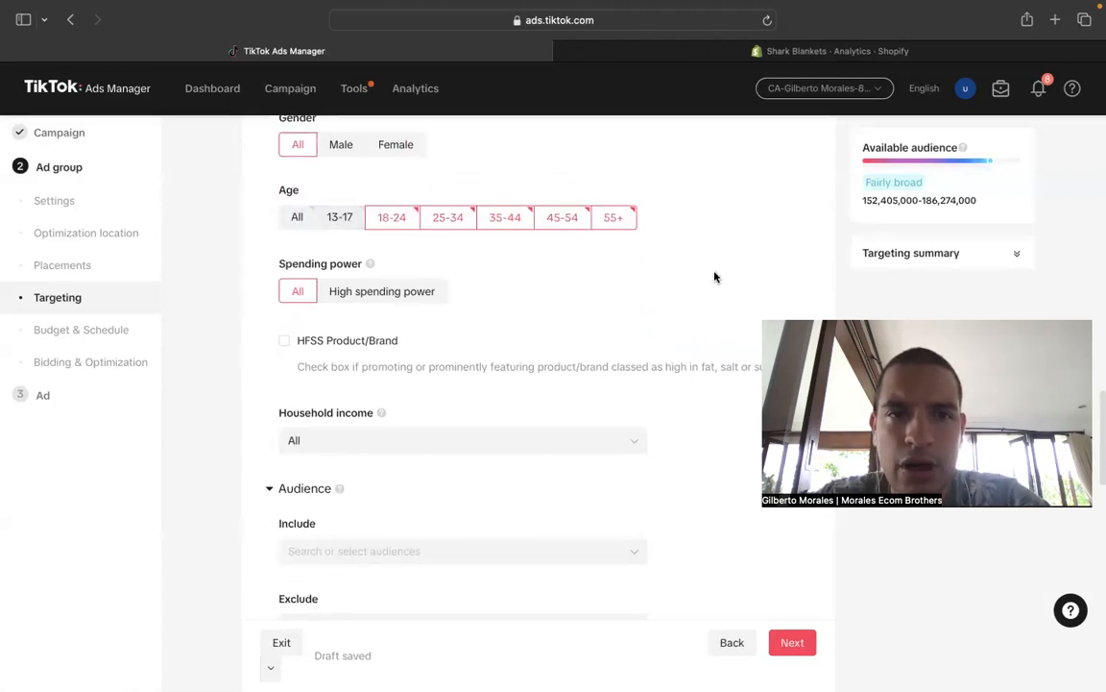
pyautogui.scroll(-3, 714, 277)
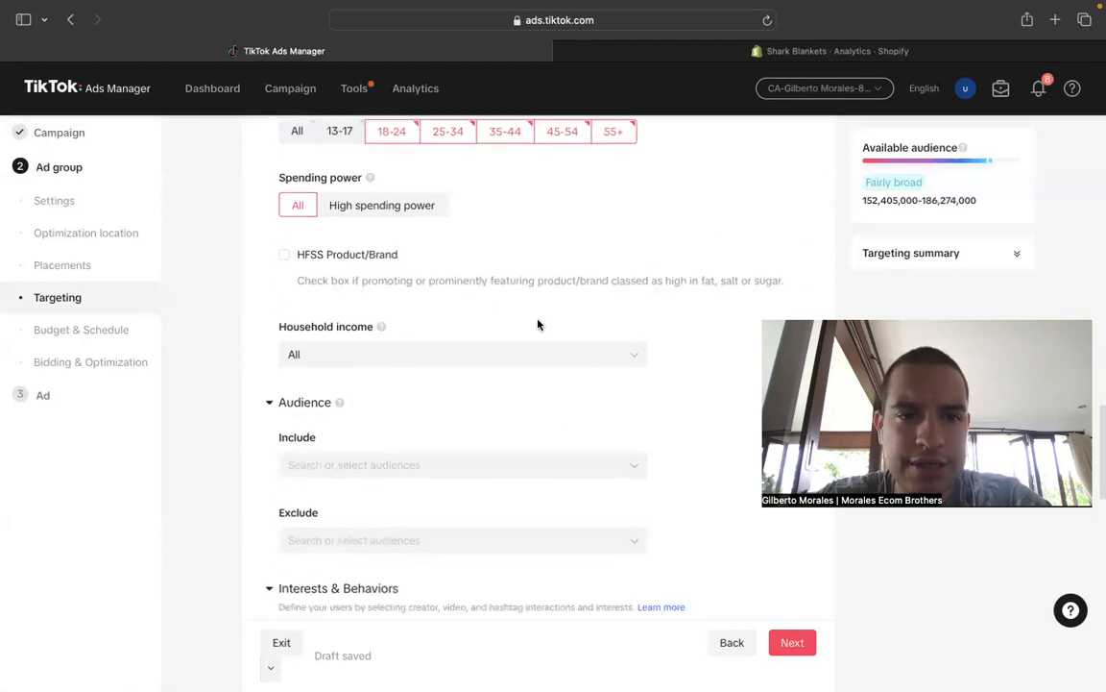
pyautogui.scroll(-5, 539, 322)
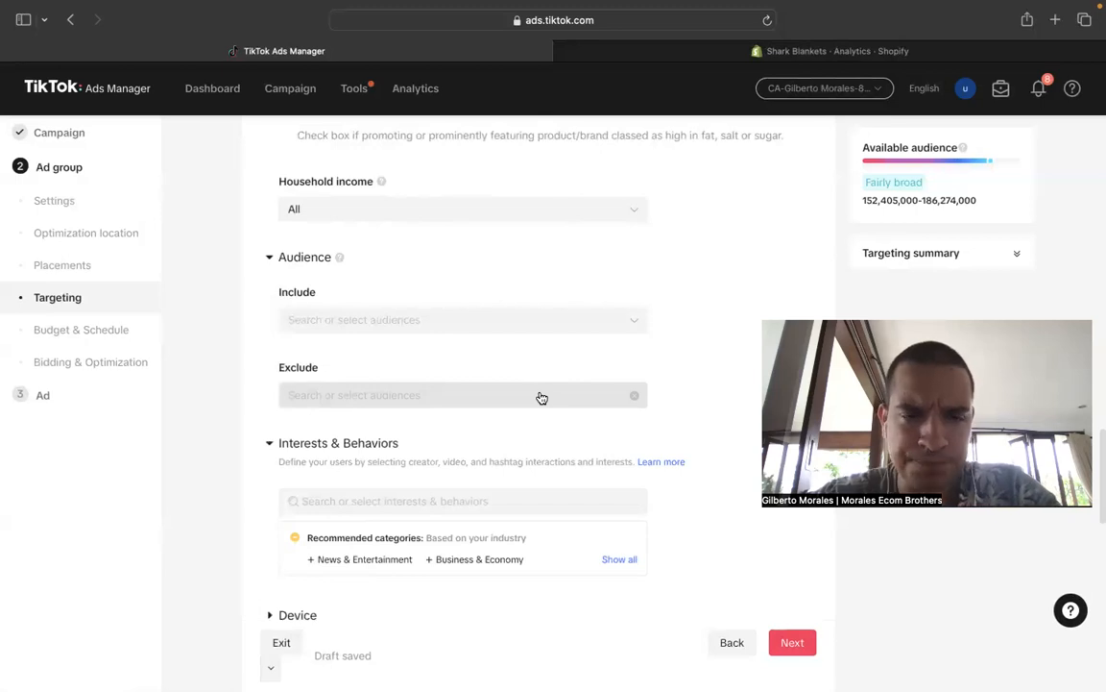
pyautogui.scroll(-4, 444, 341)
pyautogui.scroll(-2, 444, 341)
pyautogui.scroll(-4, 506, 376)
pyautogui.scroll(6, 506, 375)
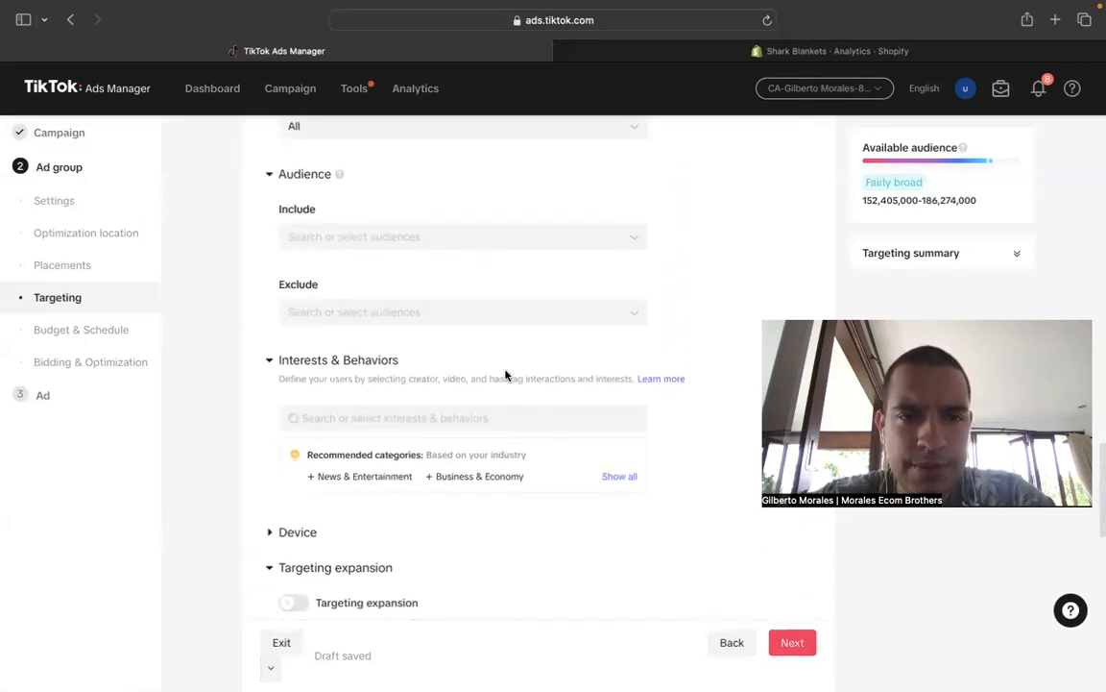
pyautogui.scroll(2, 506, 375)
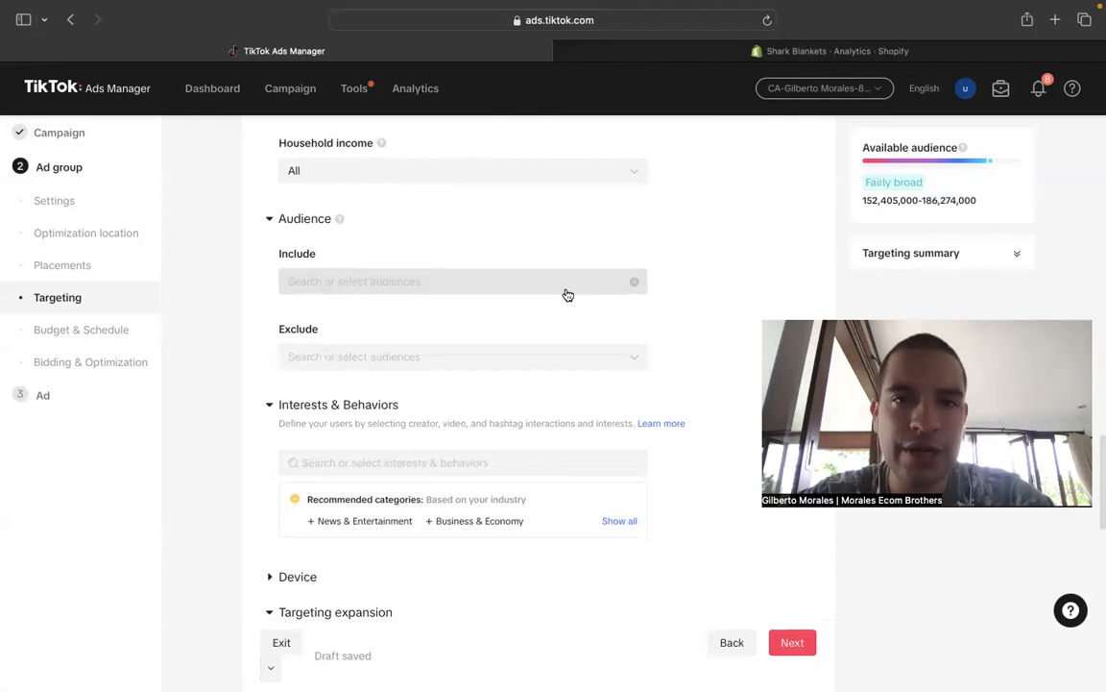
pyautogui.scroll(-3, 567, 295)
pyautogui.scroll(-4, 564, 291)
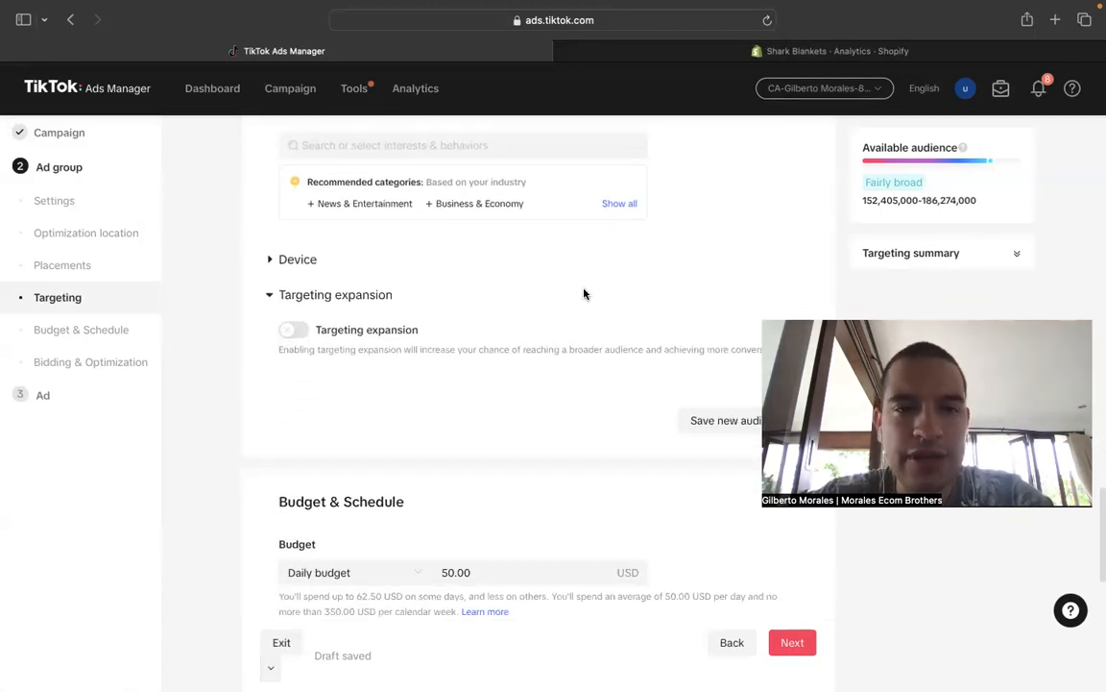
pyautogui.scroll(-3, 584, 294)
pyautogui.doubleClick(484, 418)
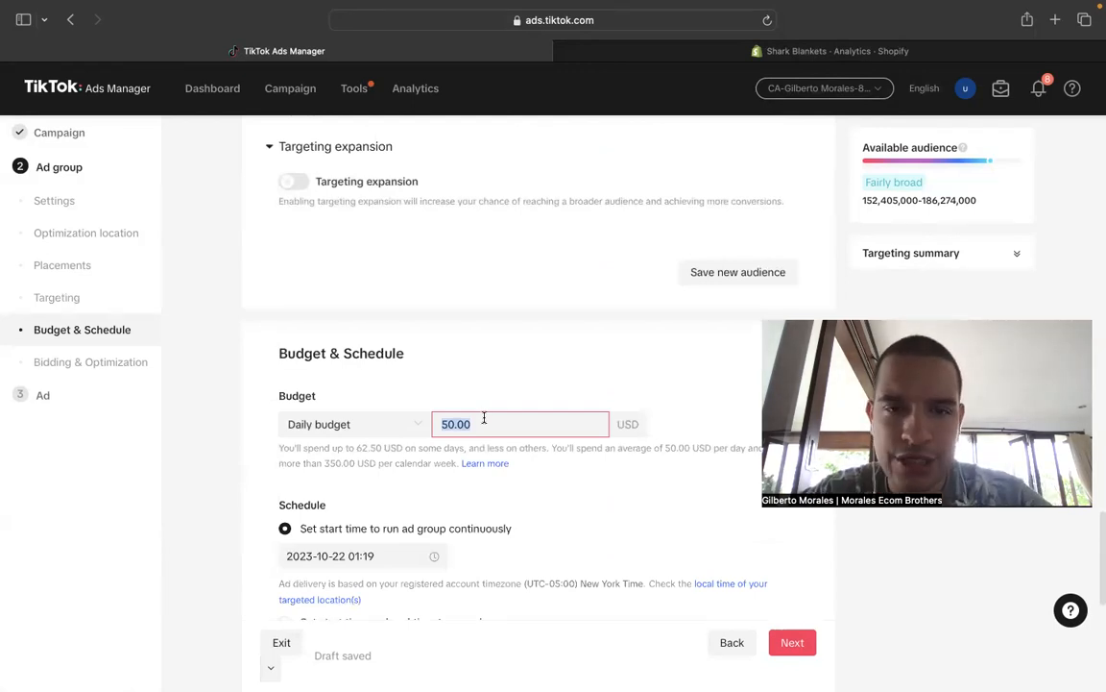
pyautogui.write('20.00')
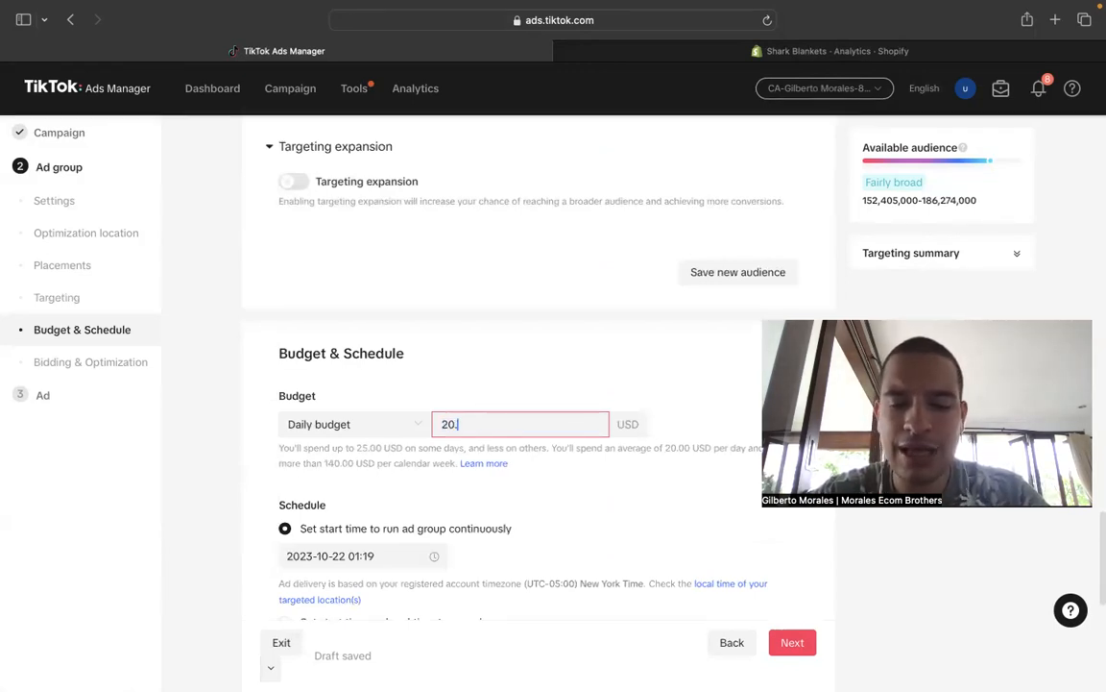
pyautogui.press('BackSpace')
pyautogui.press('BackSpace')
pyautogui.press('BackSpace')
pyautogui.press('BackSpace')
pyautogui.press('BackSpace')
pyautogui.write('30.00')
pyautogui.press('BackSpace')
pyautogui.press('BackSpace')
pyautogui.press('BackSpace')
pyautogui.write('40.00')
pyautogui.press('BackSpace')
pyautogui.press('BackSpace')
pyautogui.press('BackSpace')
pyautogui.press('BackSpace')
pyautogui.press('BackSpace')
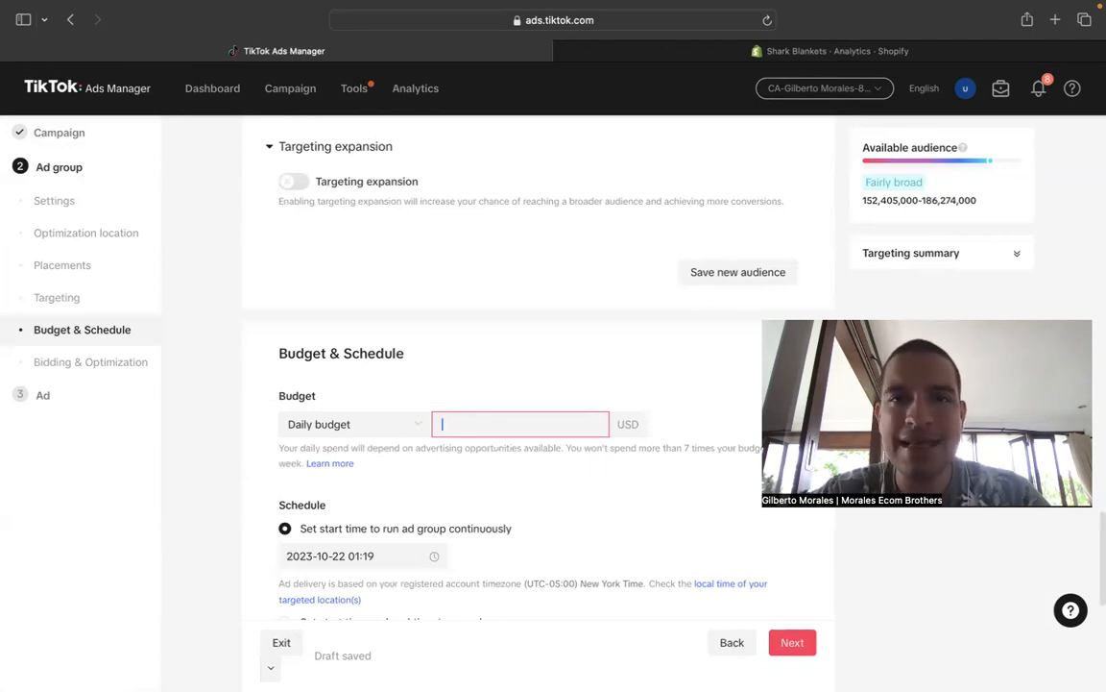
pyautogui.write('20.32')
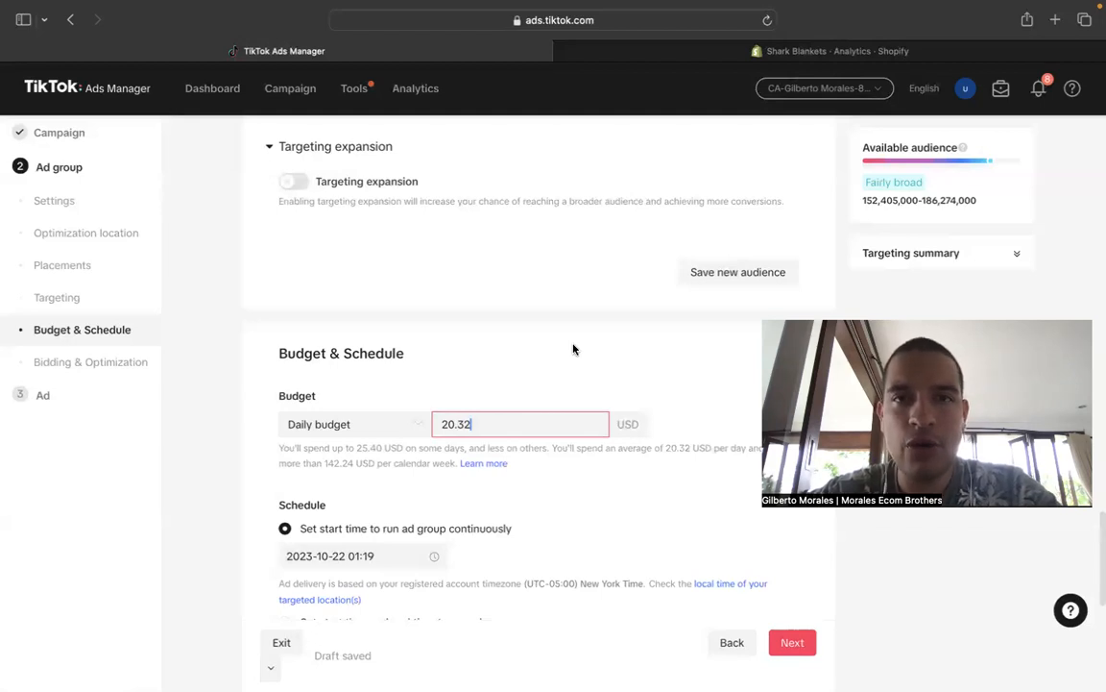
pyautogui.scroll(-5, 573, 349)
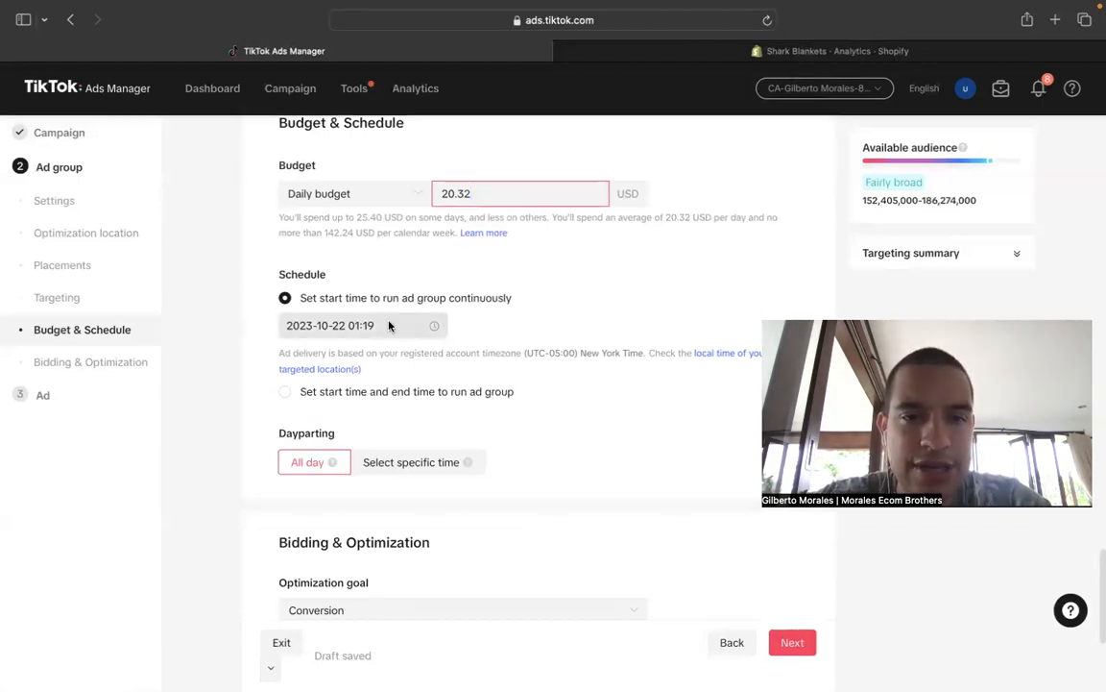
pyautogui.click(412, 327)
pyautogui.click(332, 544)
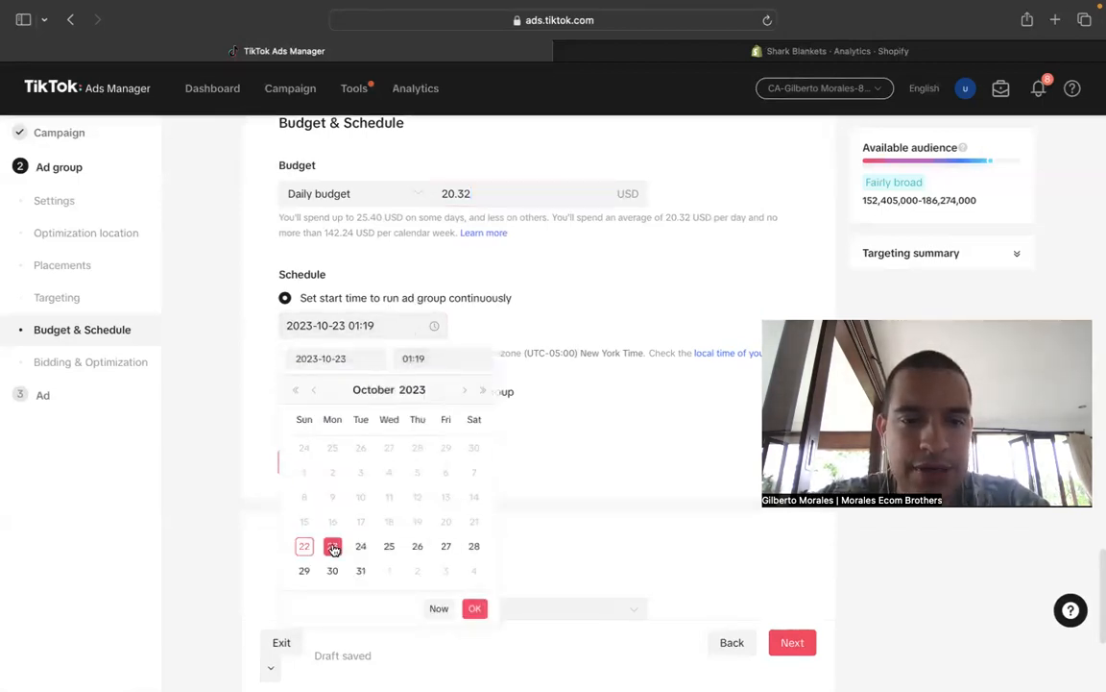
pyautogui.click(454, 353)
pyautogui.write('0')
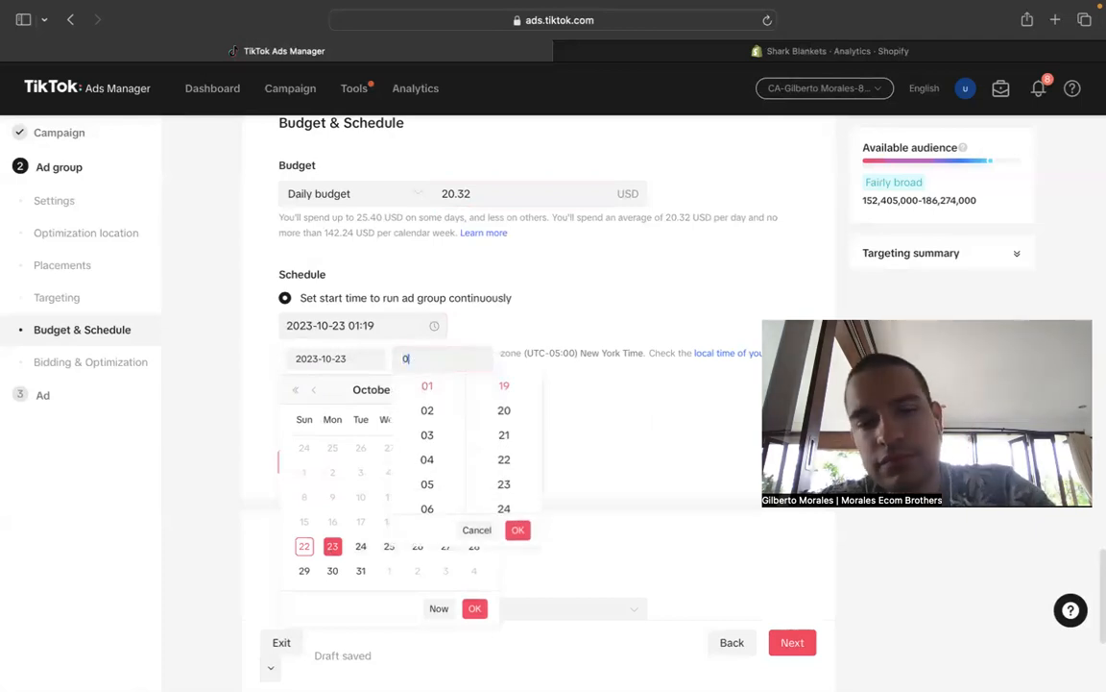
pyautogui.write('0:00')
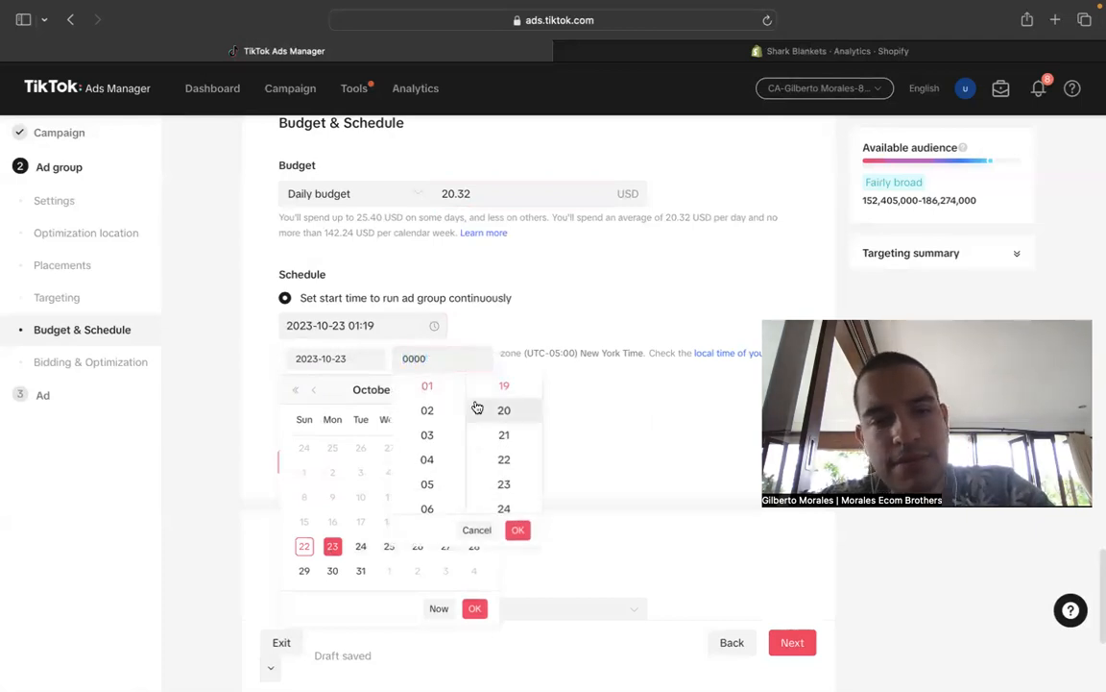
pyautogui.click(517, 528)
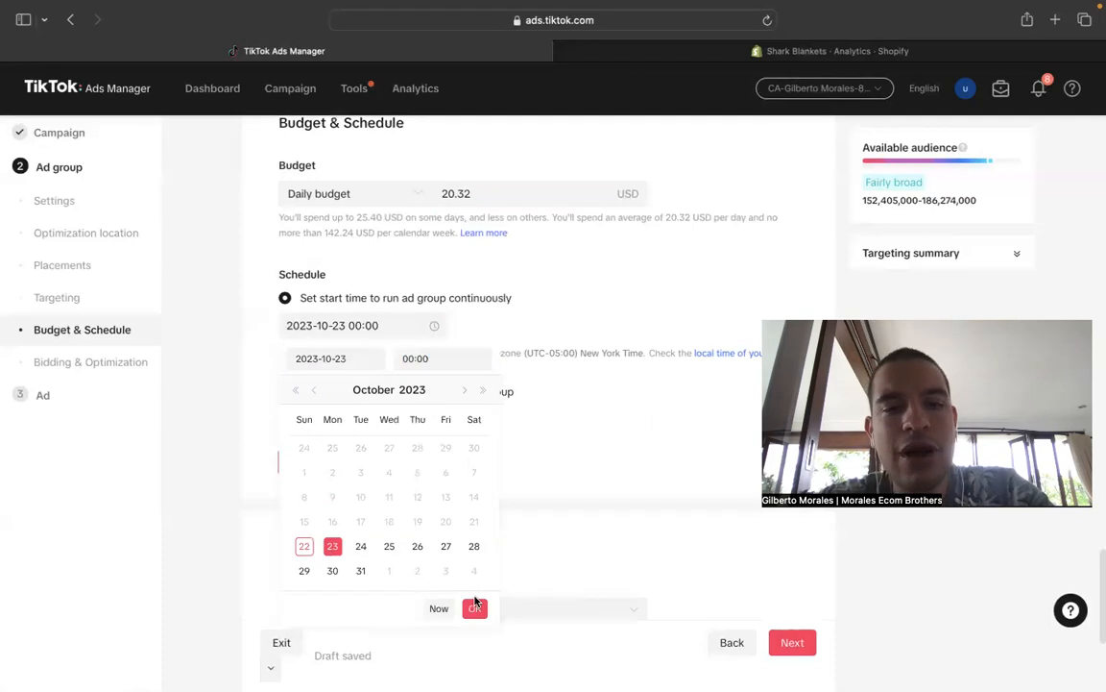
pyautogui.click(474, 608)
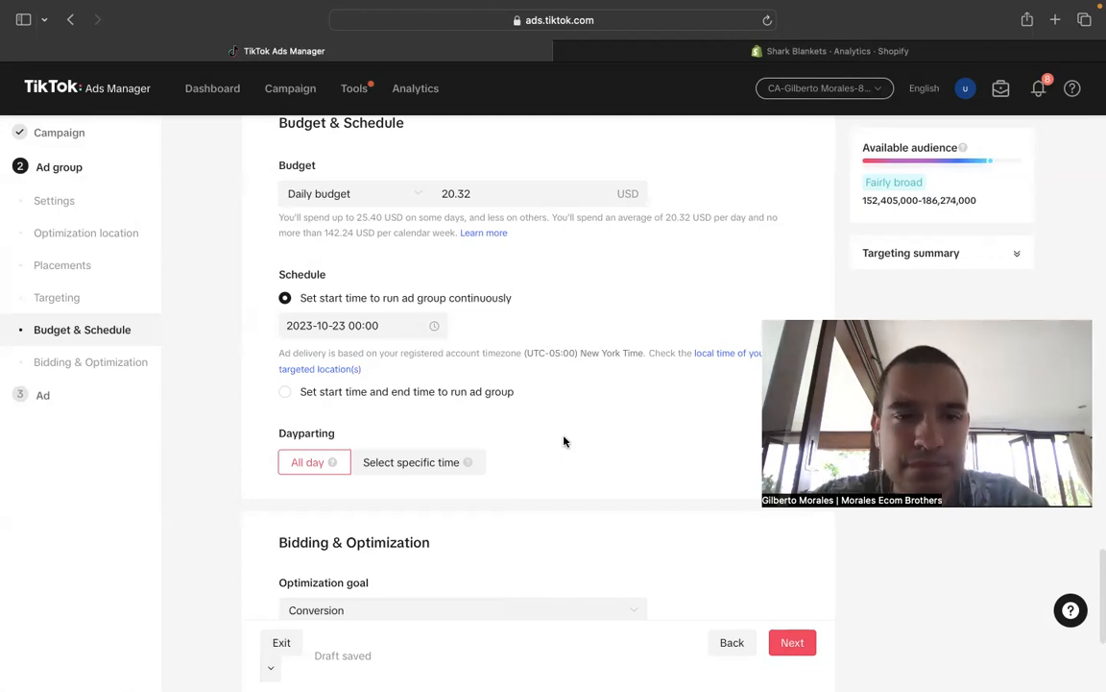
# - Expand the advanced bidding and optimization settings for review and continue to the ad setup
pyautogui.scroll(-3, 565, 440)
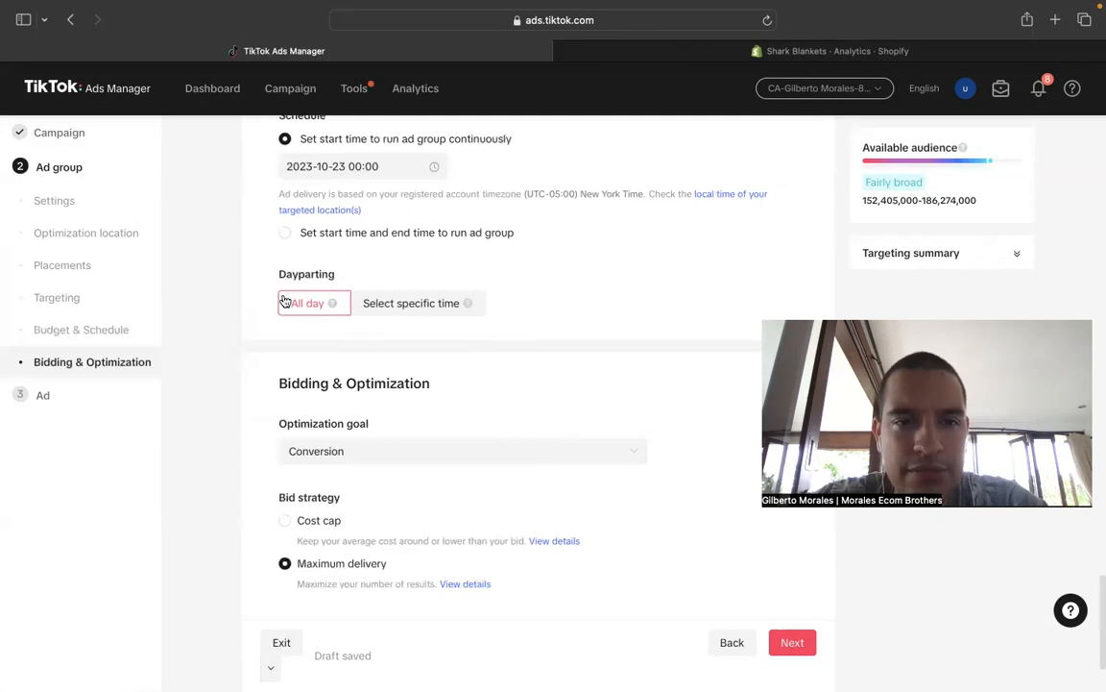
pyautogui.scroll(-3, 384, 336)
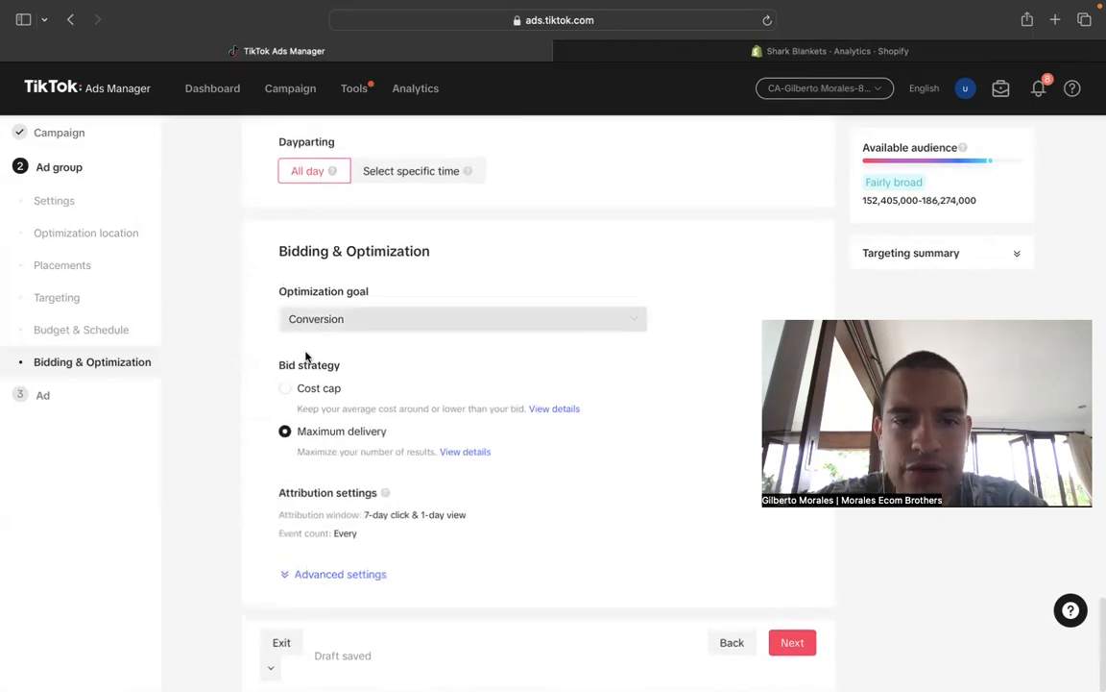
pyautogui.click(371, 574)
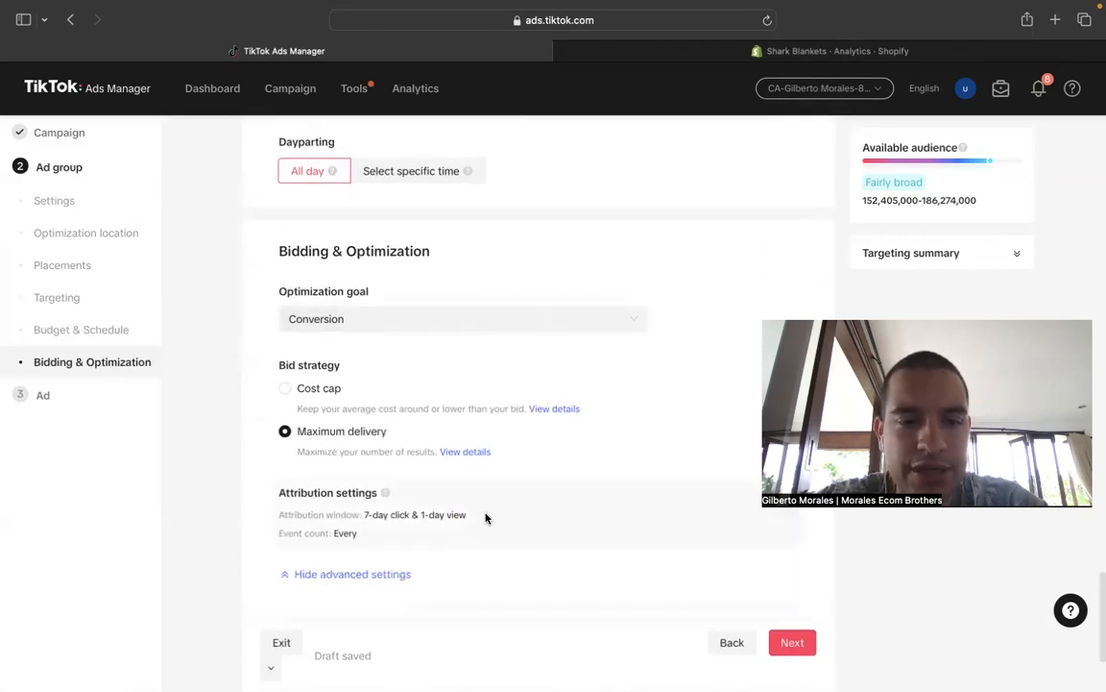
pyautogui.scroll(-3, 432, 403)
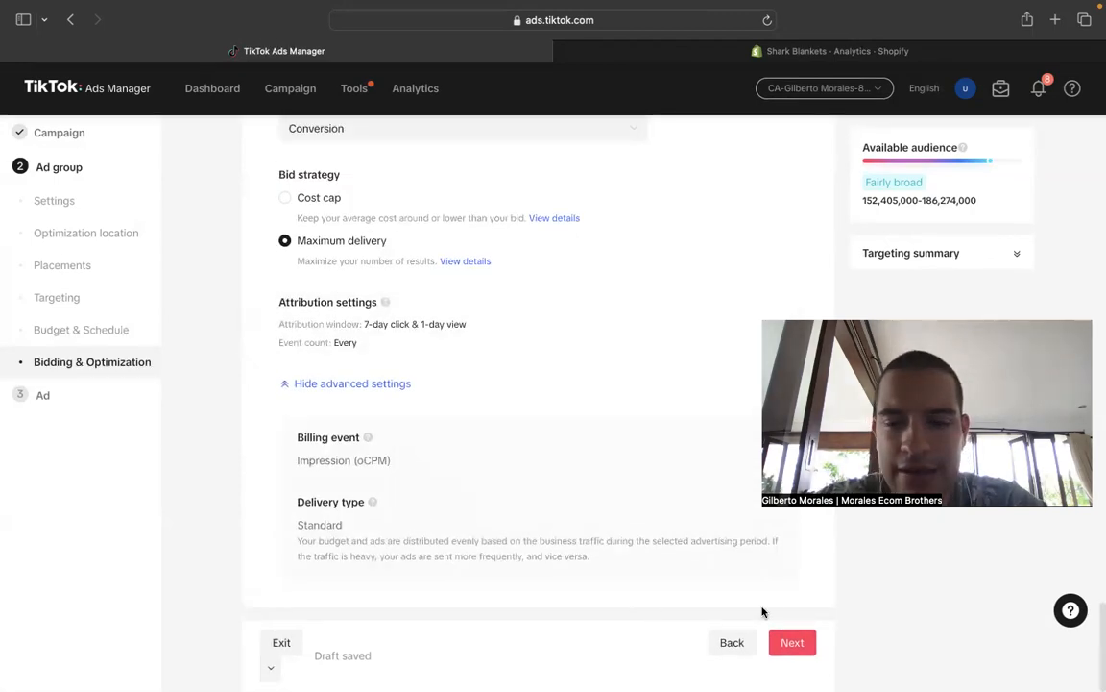
pyautogui.click(783, 651)
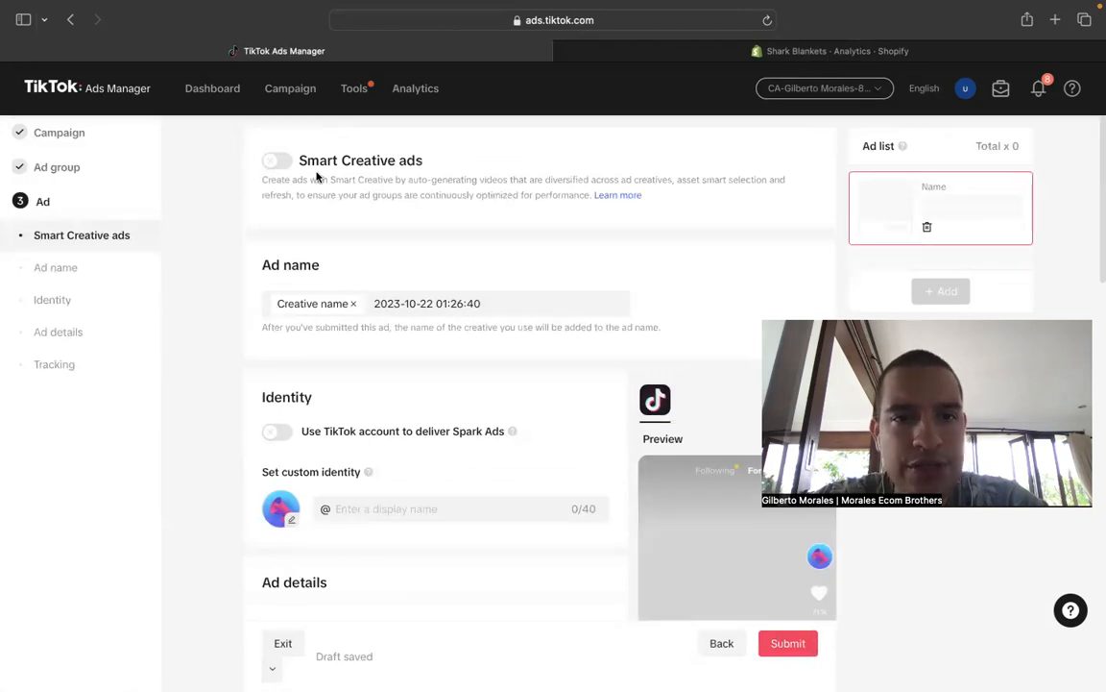
pyautogui.moveTo(424, 160); pyautogui.dragTo(282, 166)
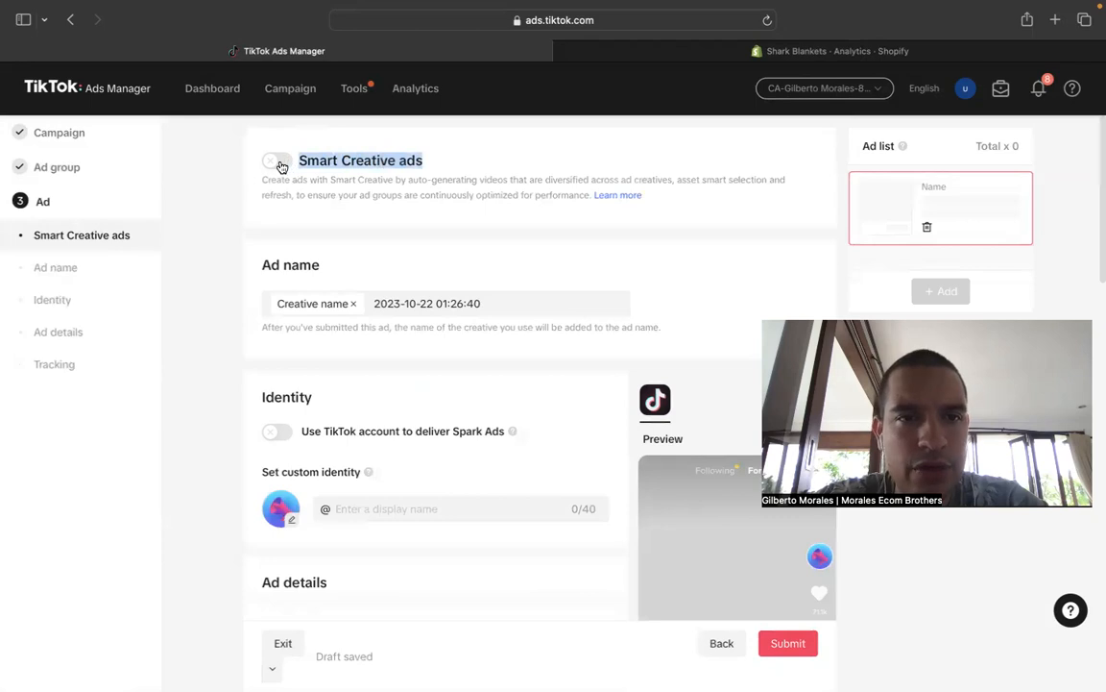
# - Turn on Smart Creative ads and look over the updated ad form
pyautogui.click(283, 166)
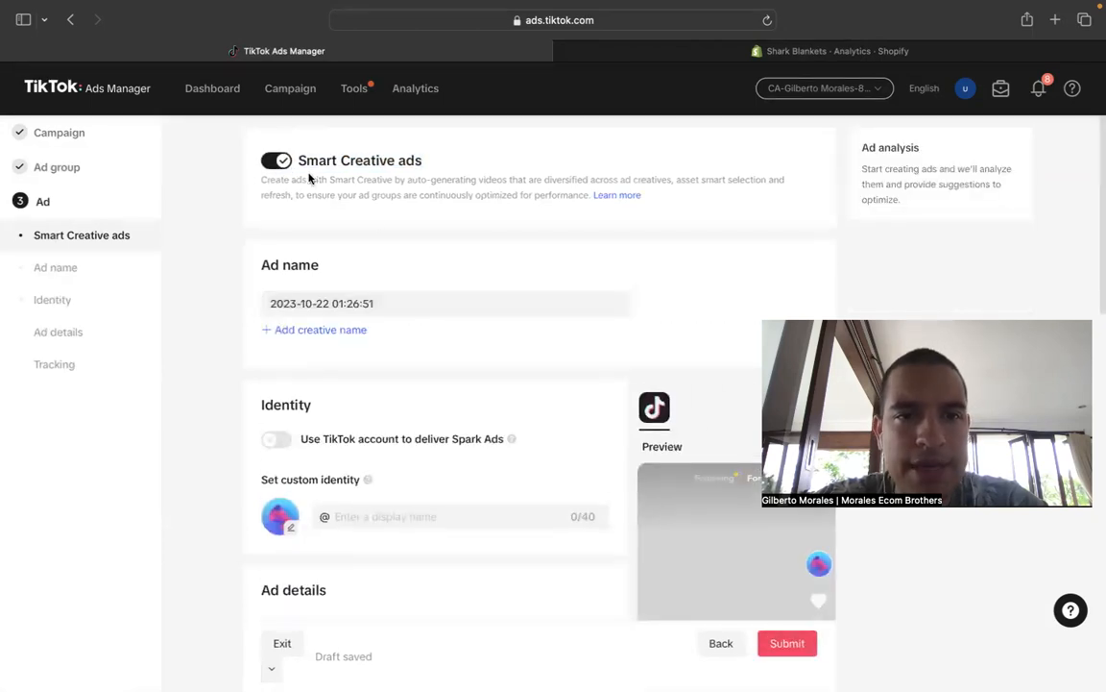
pyautogui.scroll(-3, 439, 307)
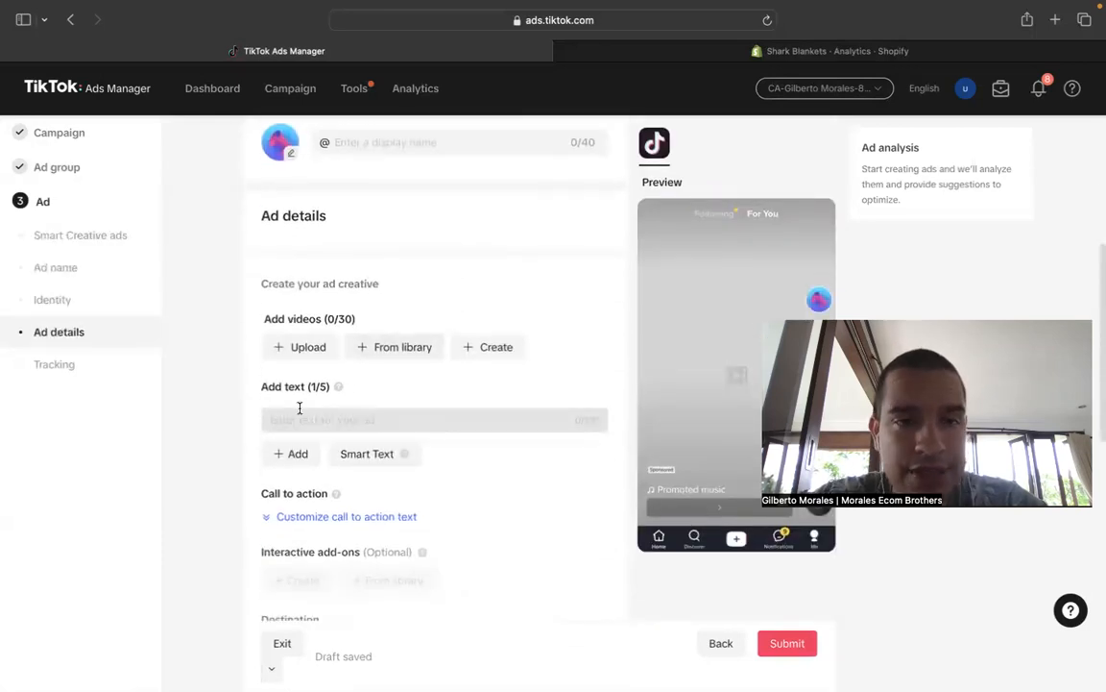
pyautogui.scroll(5, 300, 408)
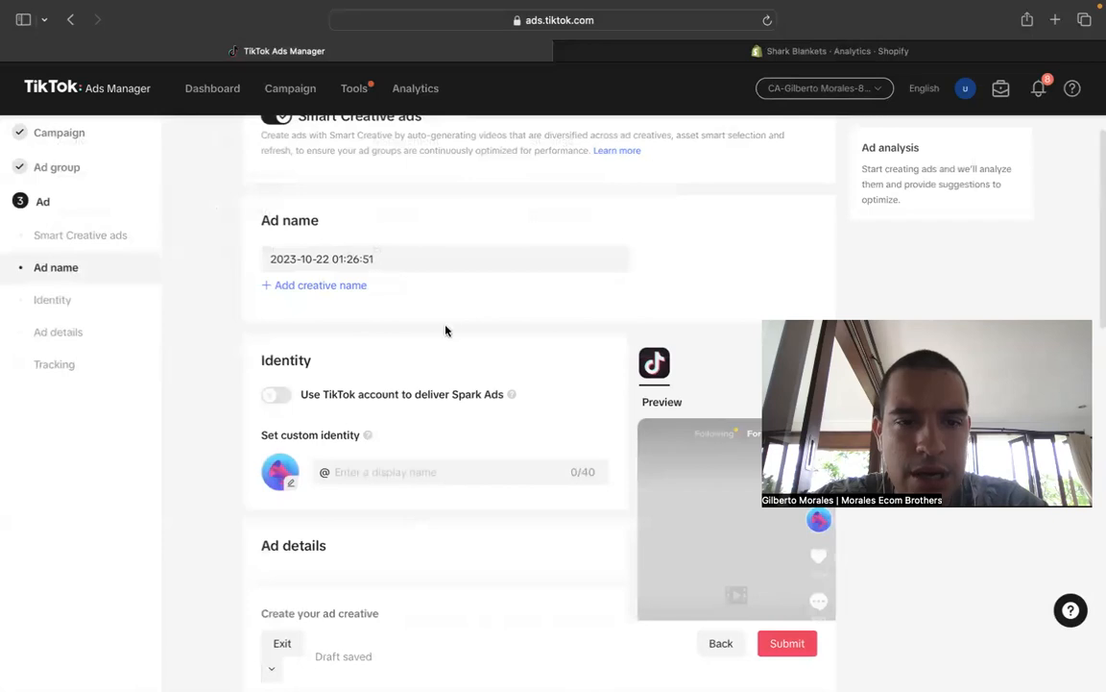
pyautogui.scroll(-3, 445, 330)
pyautogui.scroll(4, 485, 637)
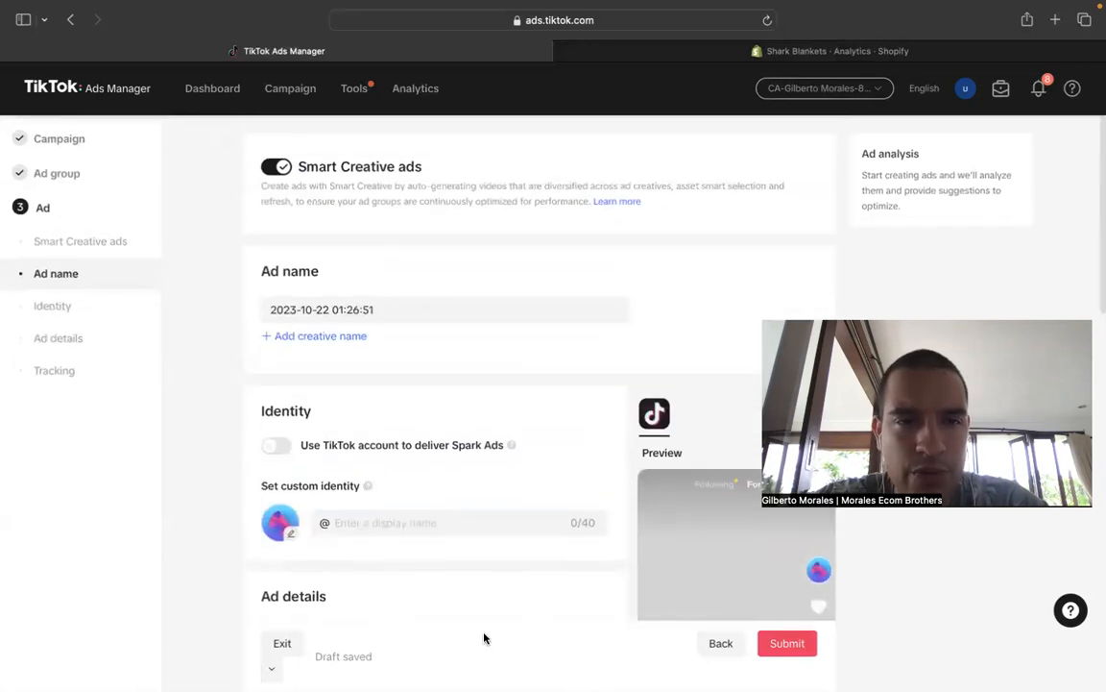
# - Replace the default ad name with EBVS and leave Spark Ads delivery off
pyautogui.tripleClick(398, 304)
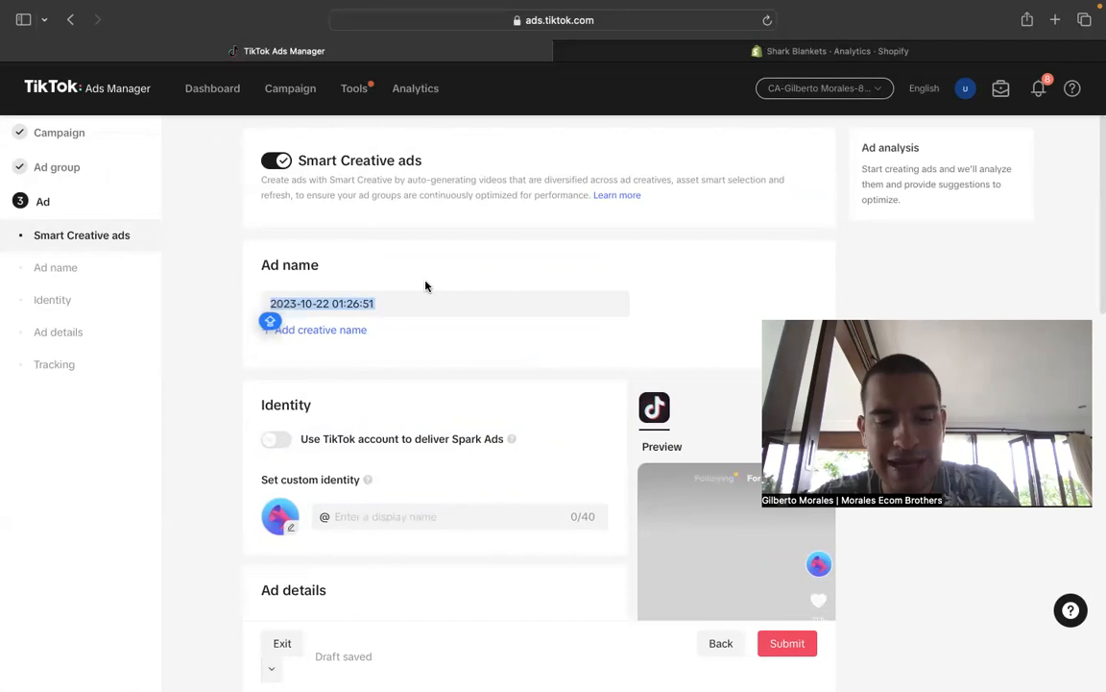
pyautogui.write('EBVS')
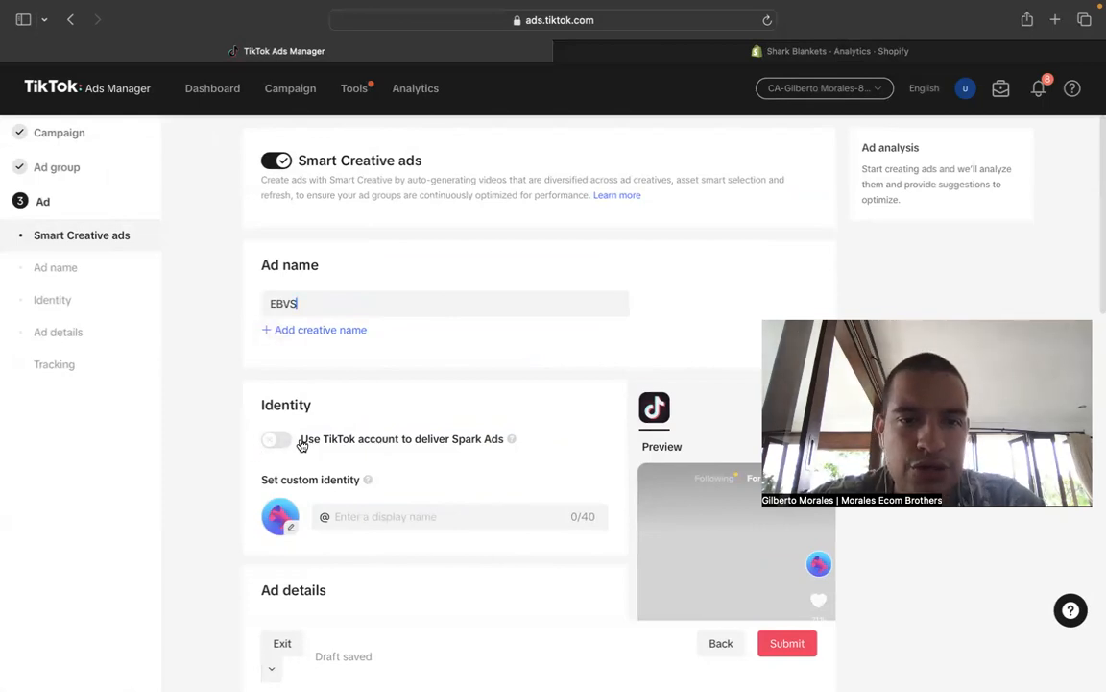
pyautogui.moveTo(511, 439)
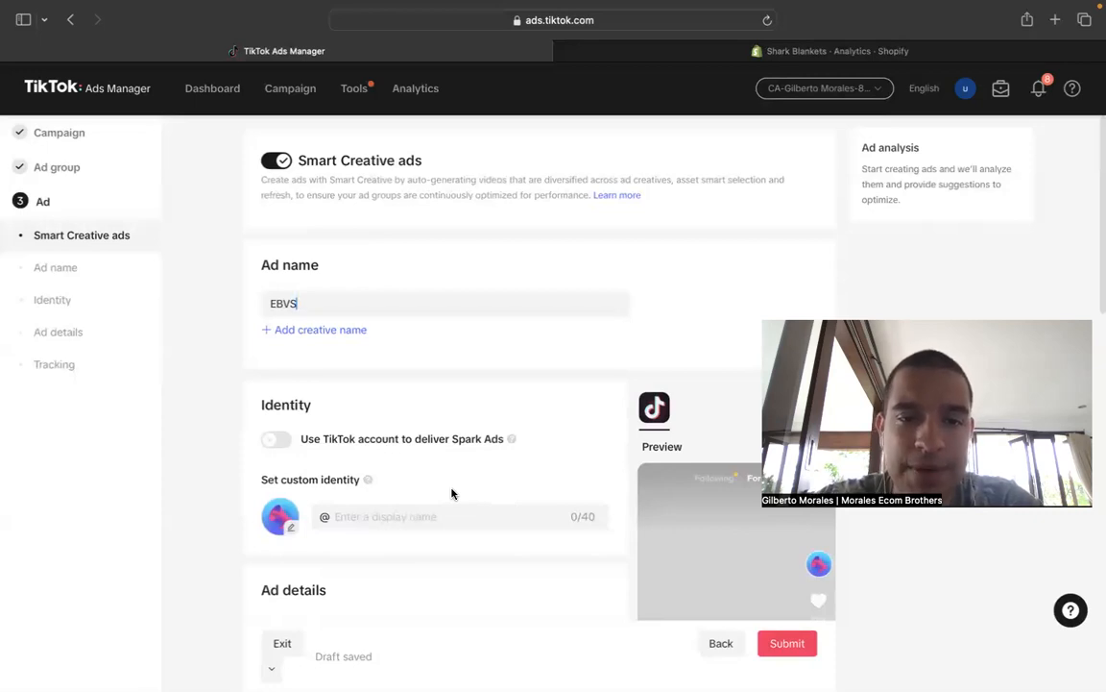
pyautogui.moveTo(542, 442); pyautogui.dragTo(215, 440)
pyautogui.click(199, 436)
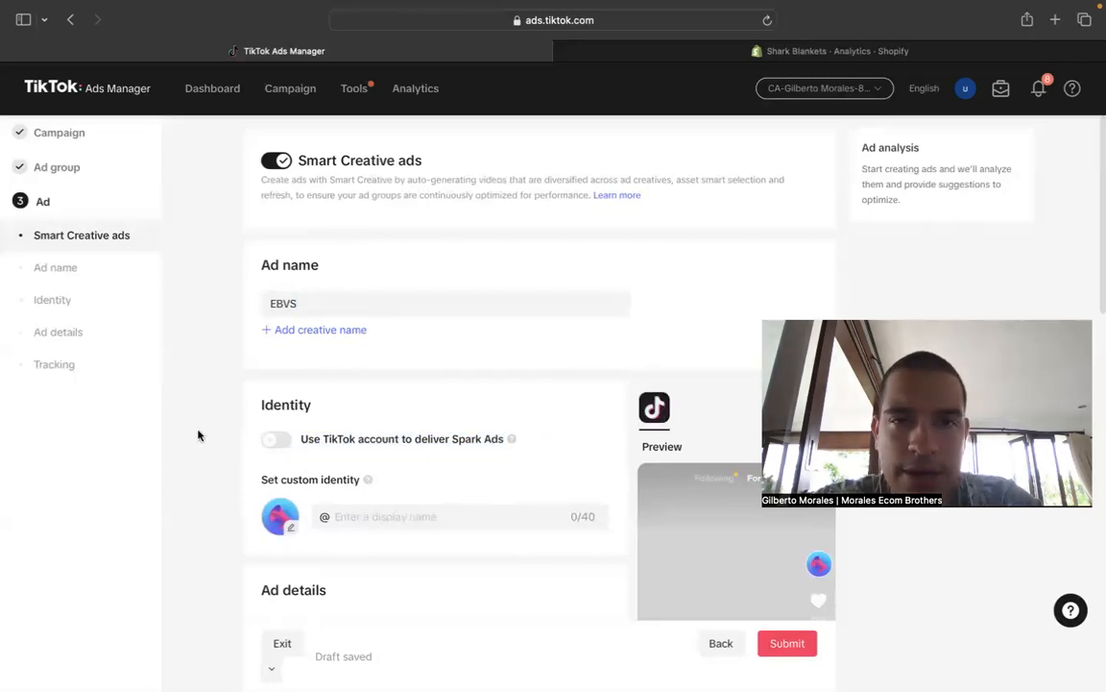
# - Set the custom identity's display name to "Shark Blankets"
pyautogui.scroll(-3, 255, 360)
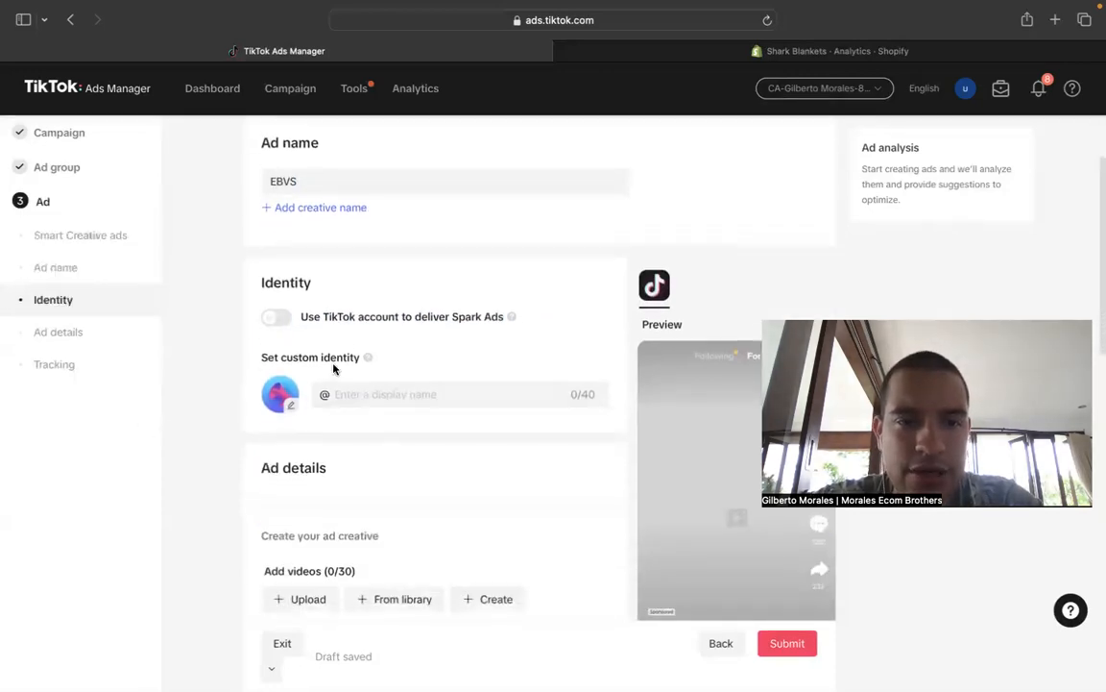
pyautogui.click(365, 396)
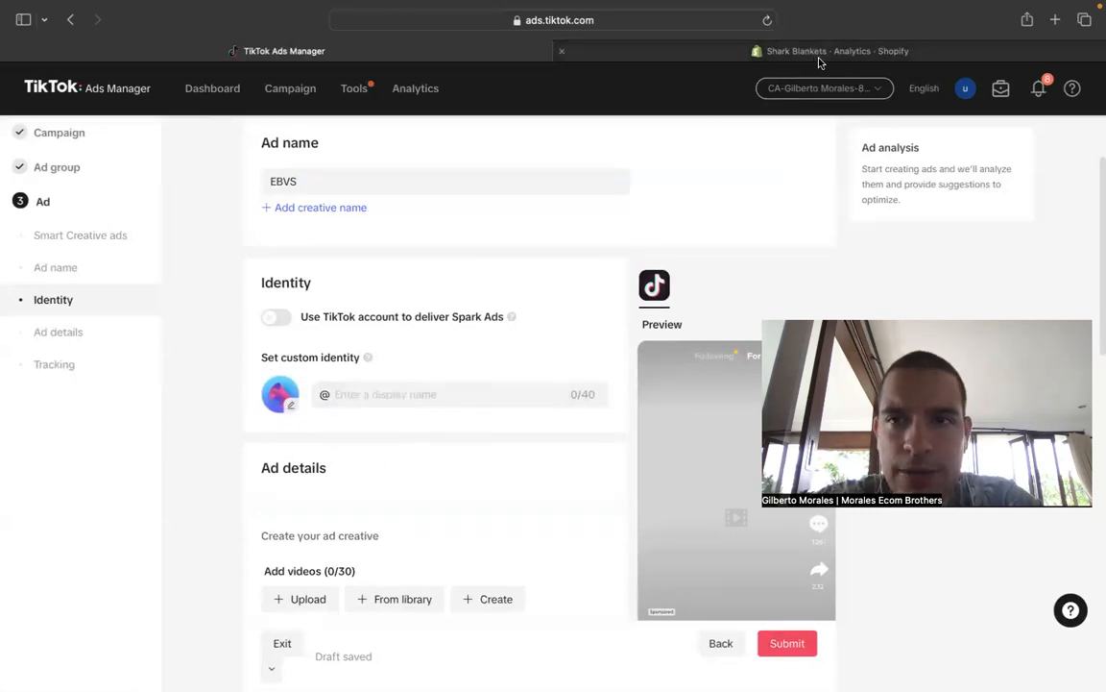
pyautogui.click(412, 392)
pyautogui.write('Shrk')
pyautogui.press('BackSpace')
pyautogui.press('BackSpace')
pyautogui.write('ark B')
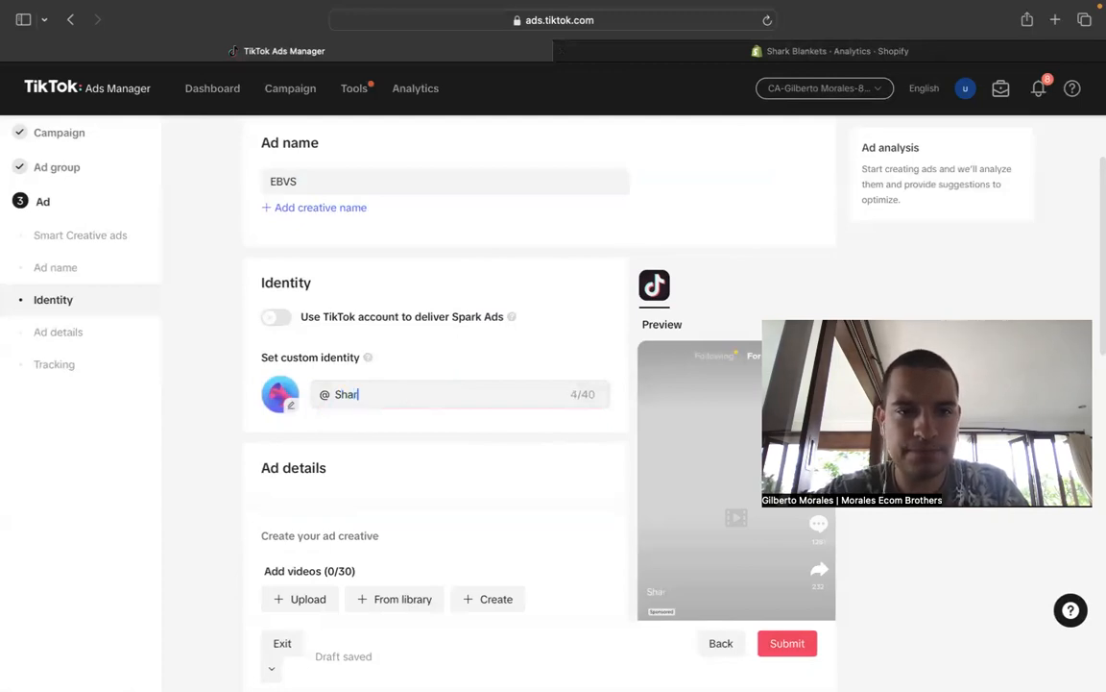
pyautogui.press('BackSpace')
pyautogui.press('BackSpace')
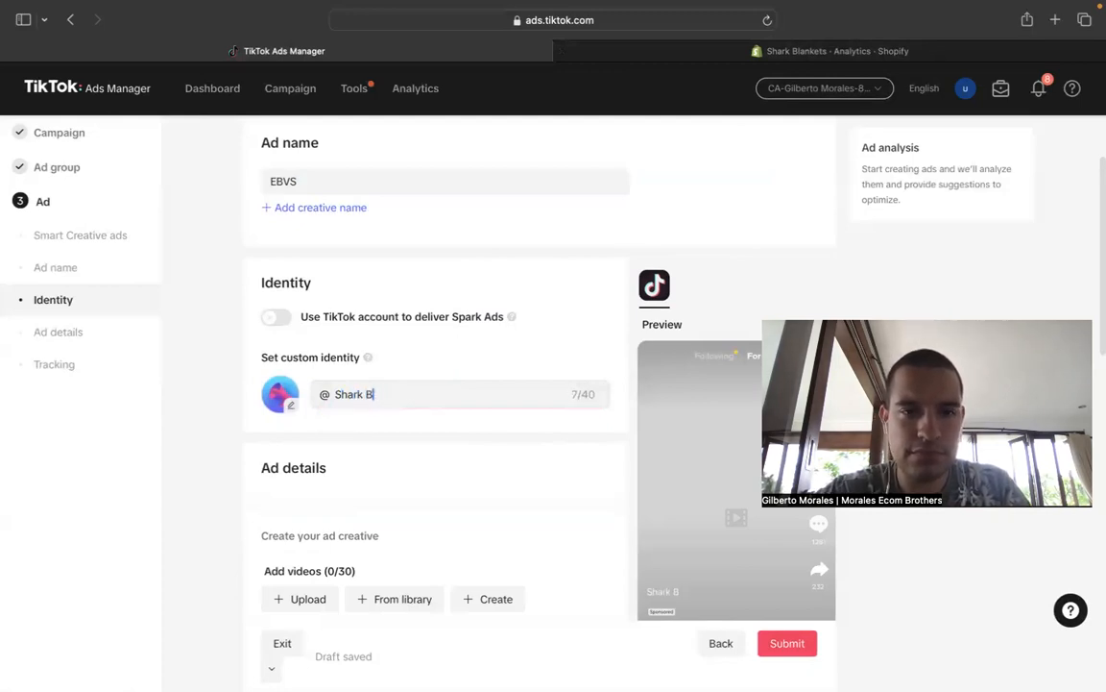
pyautogui.write('lankets')
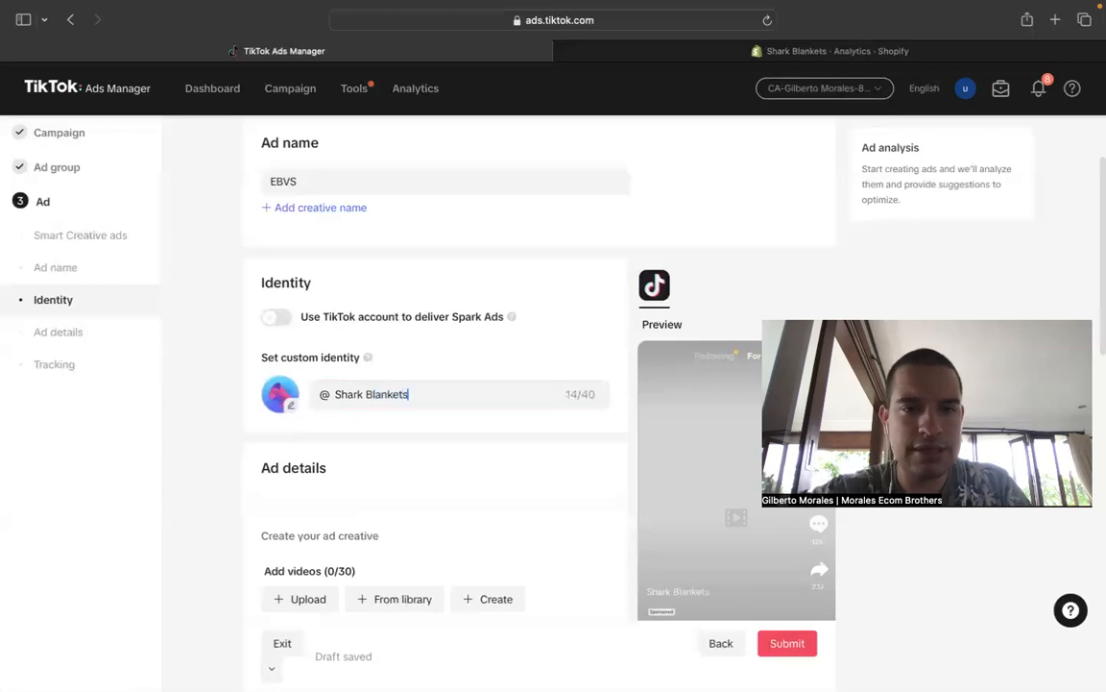
pyautogui.click(285, 410)
pyautogui.click(733, 497)
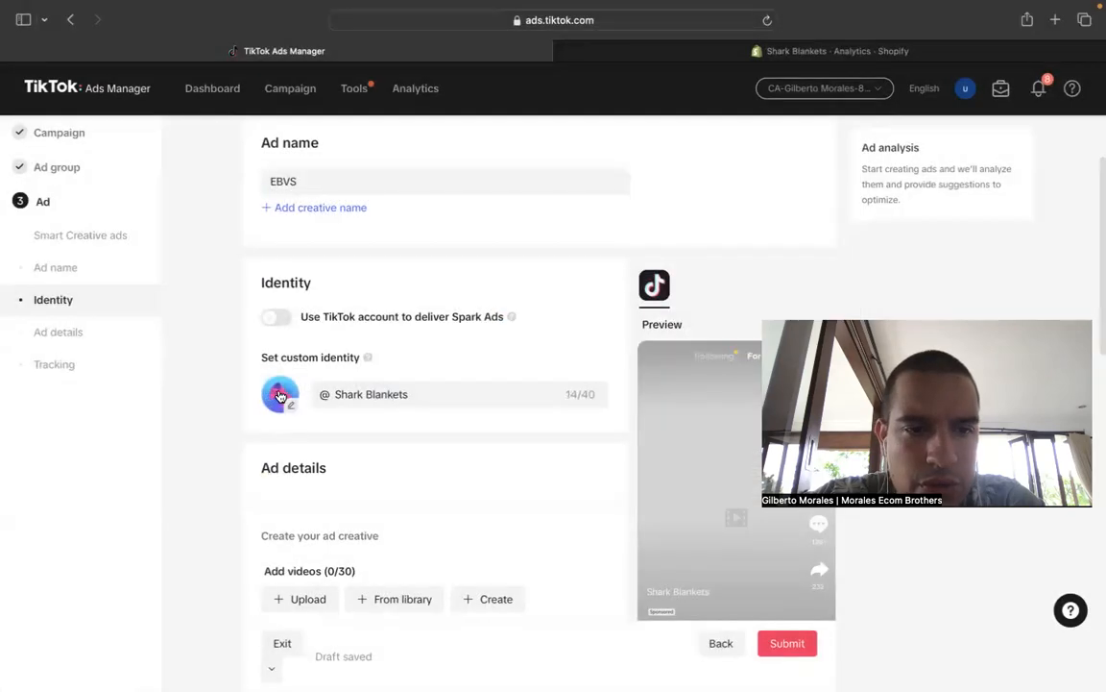
pyautogui.click(289, 398)
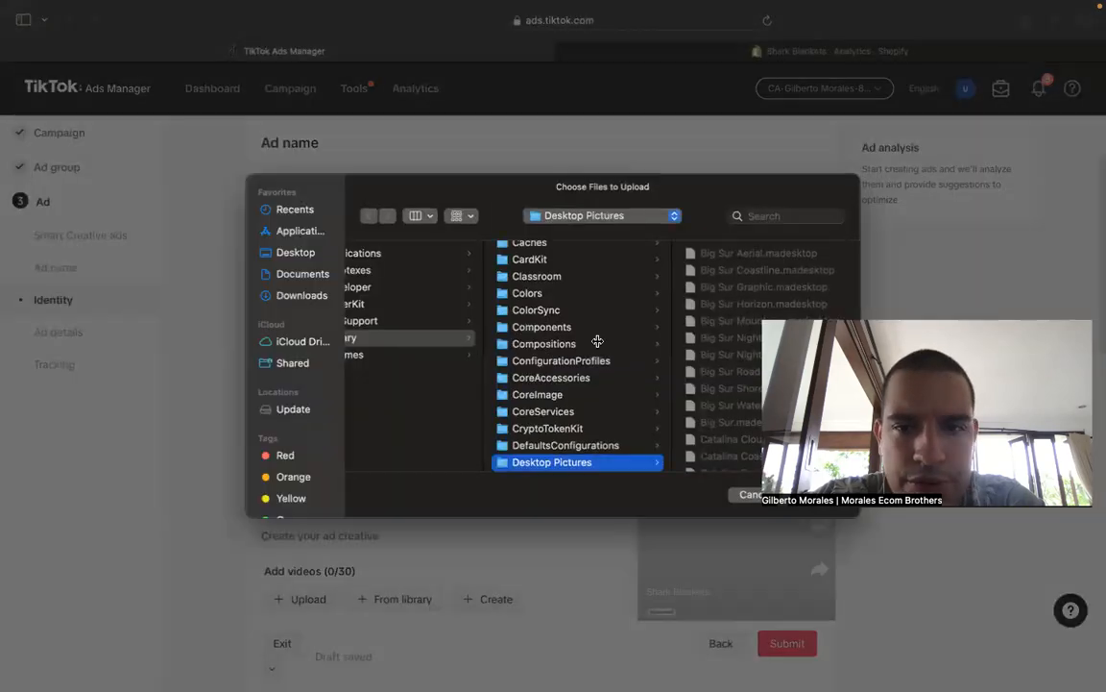
pyautogui.click(738, 495)
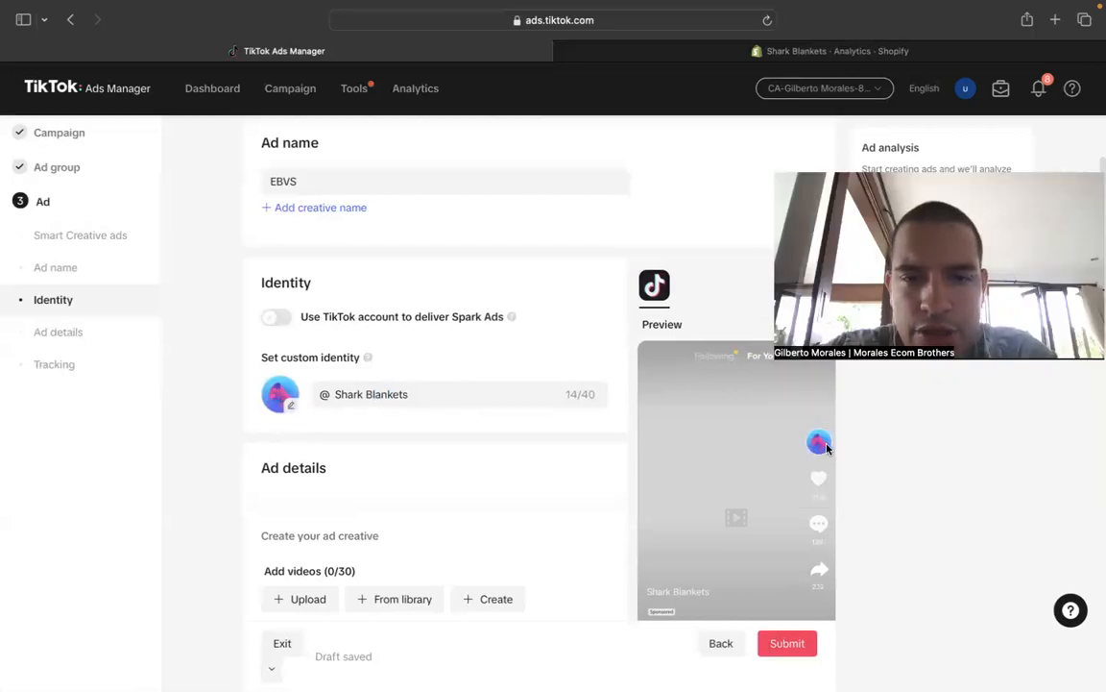
# - Switch to the Shopify admin, open the Shark Blankets online store and look through its homepage
pyautogui.click(676, 58)
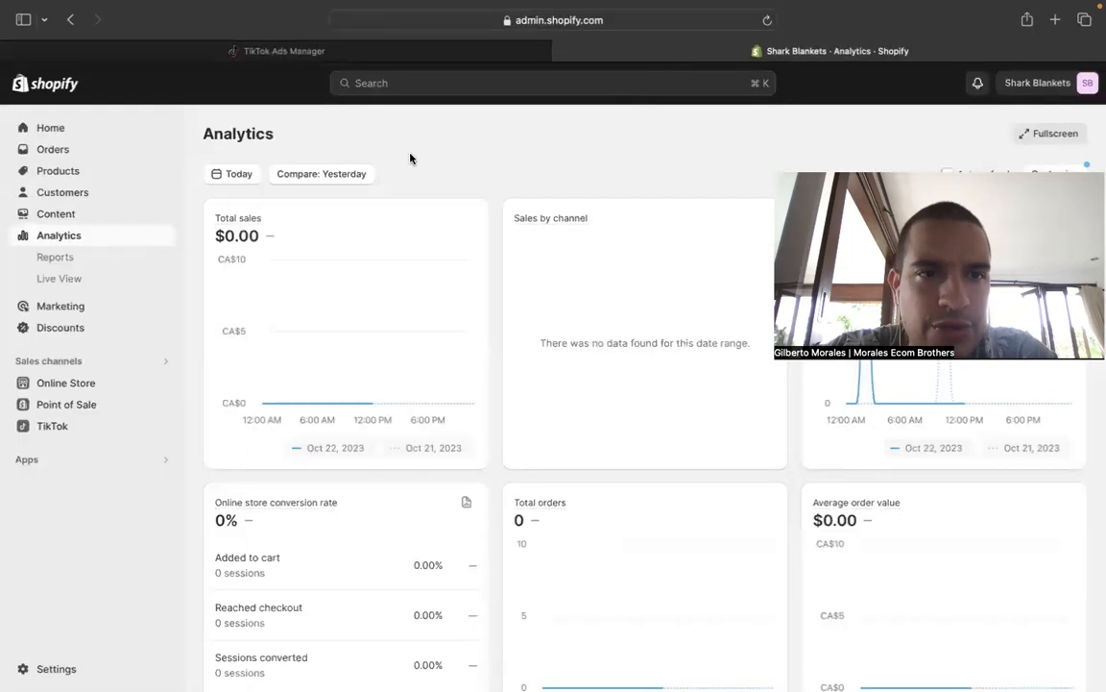
pyautogui.click(167, 382)
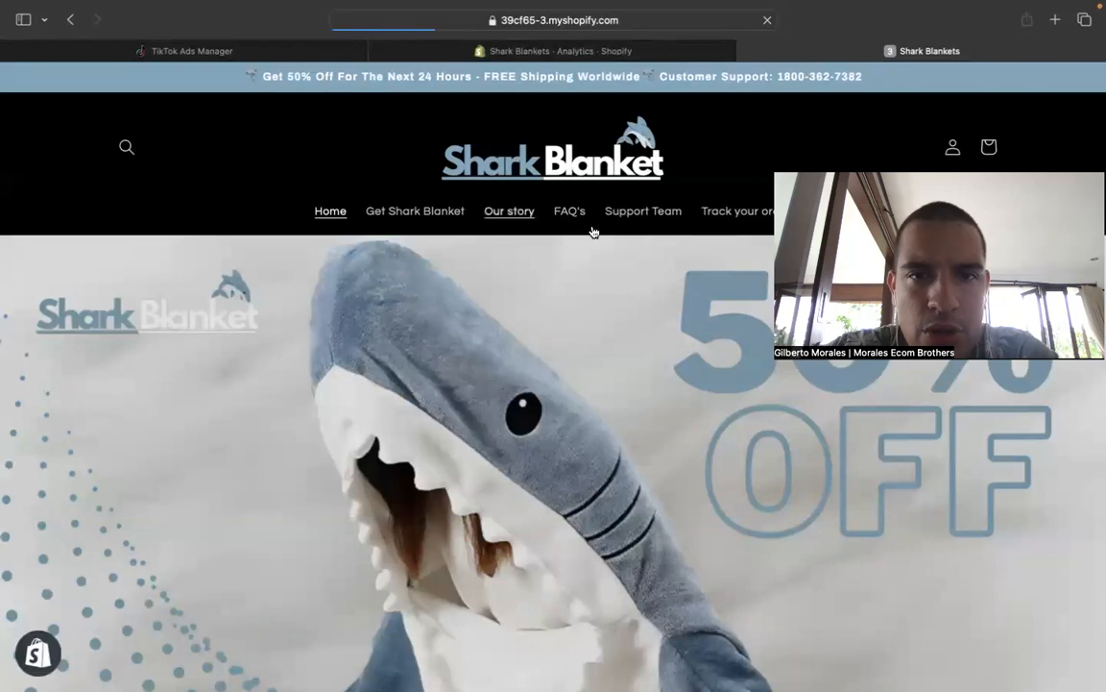
pyautogui.scroll(-2, 677, 485)
pyautogui.scroll(2, 663, 480)
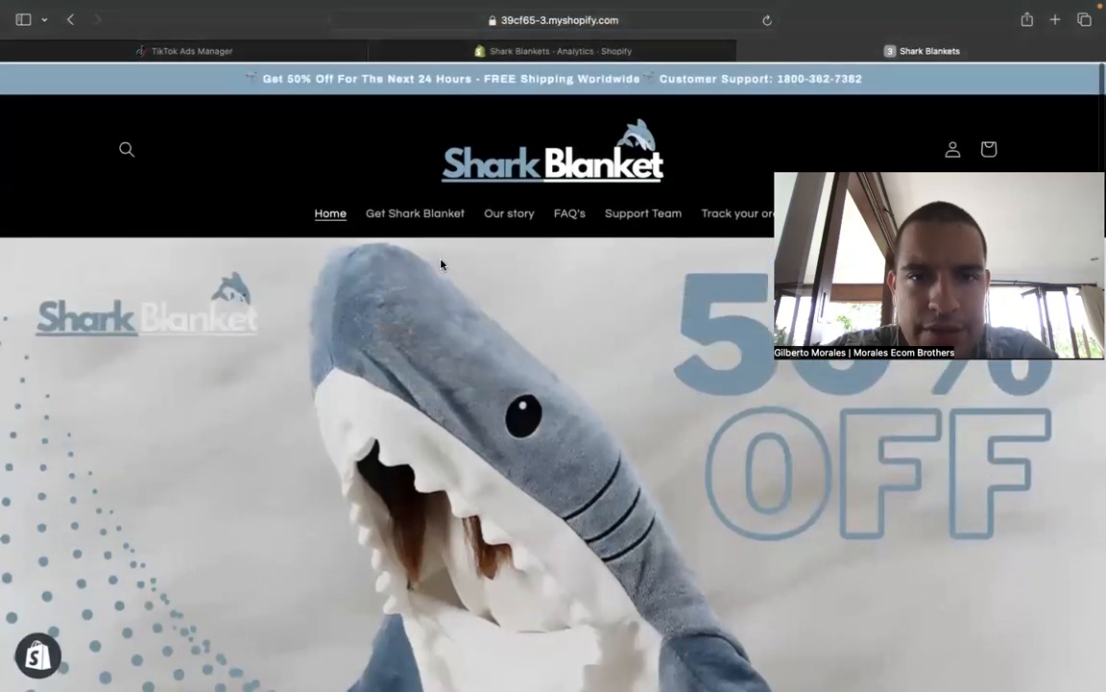
pyautogui.scroll(-3, 637, 458)
pyautogui.scroll(-10, 636, 458)
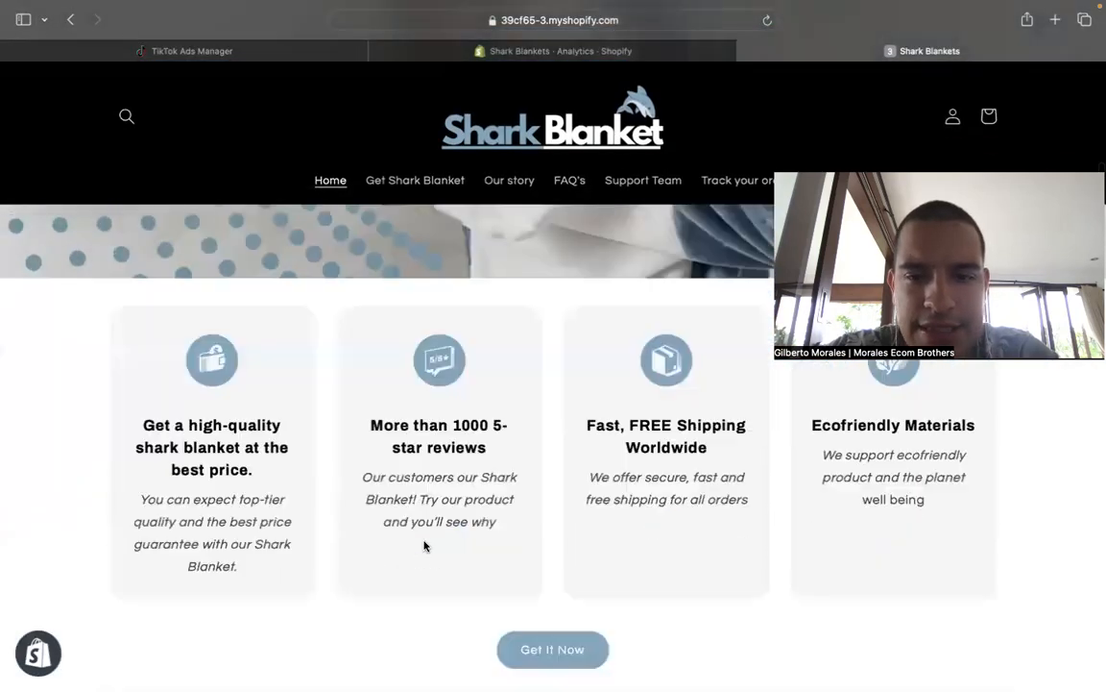
pyautogui.scroll(-10, 706, 395)
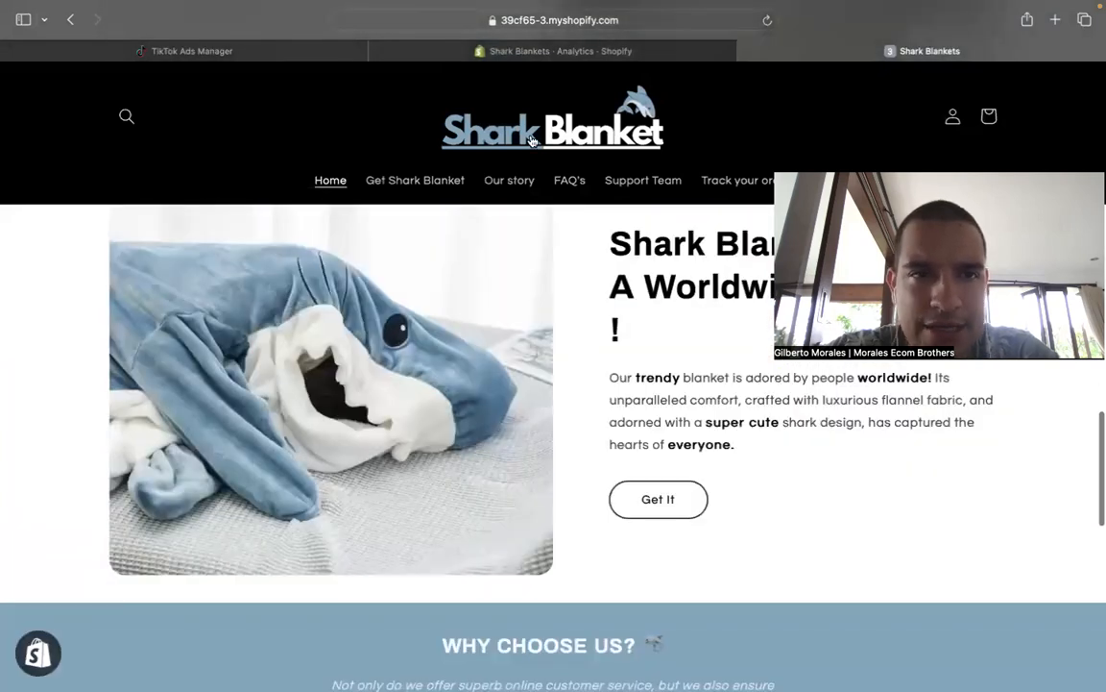
# - Return to TikTok Ads Manager and review the ad form from Smart Creative ads down to the ad details and destination
pyautogui.click(226, 53)
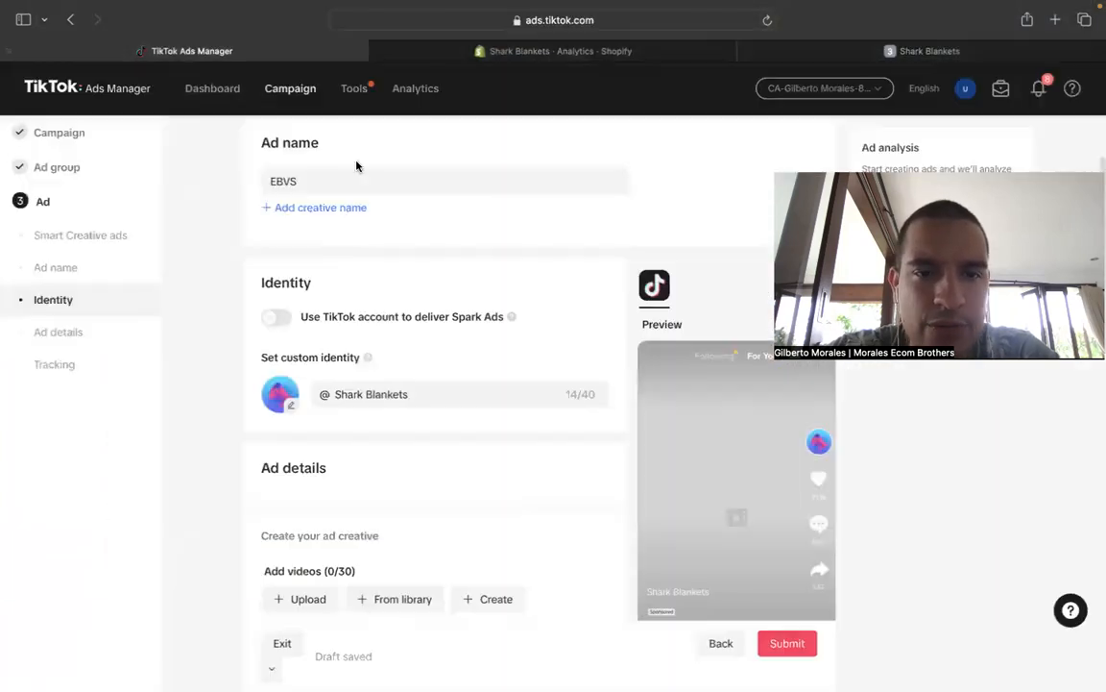
pyautogui.scroll(-3, 546, 429)
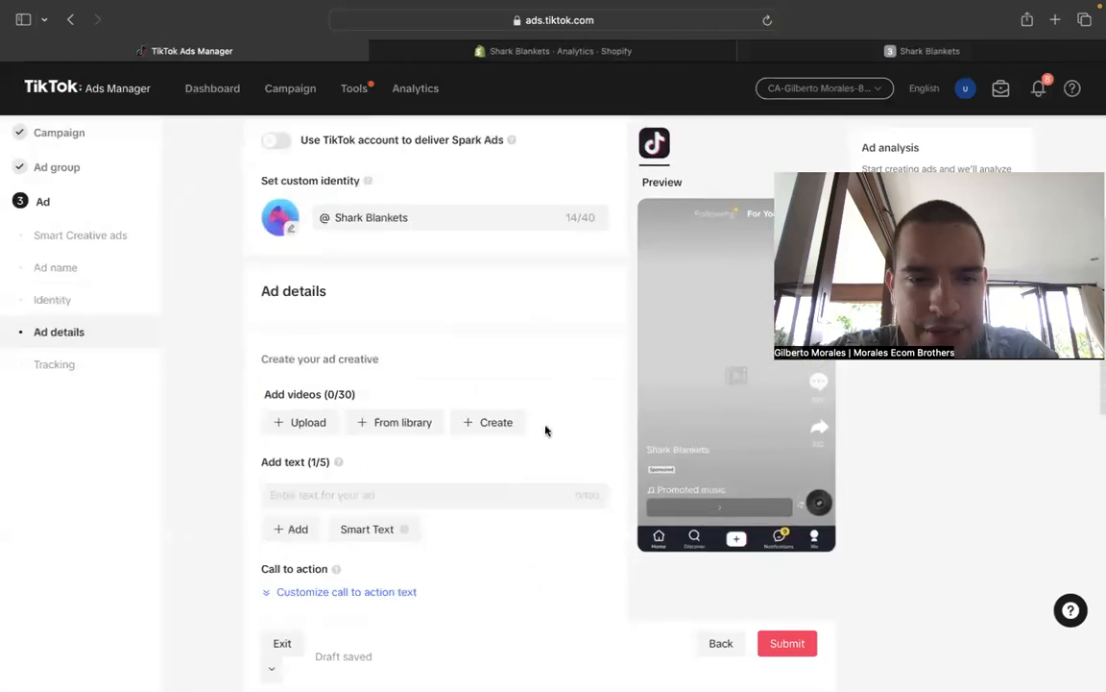
pyautogui.scroll(4, 410, 375)
pyautogui.scroll(1, 331, 240)
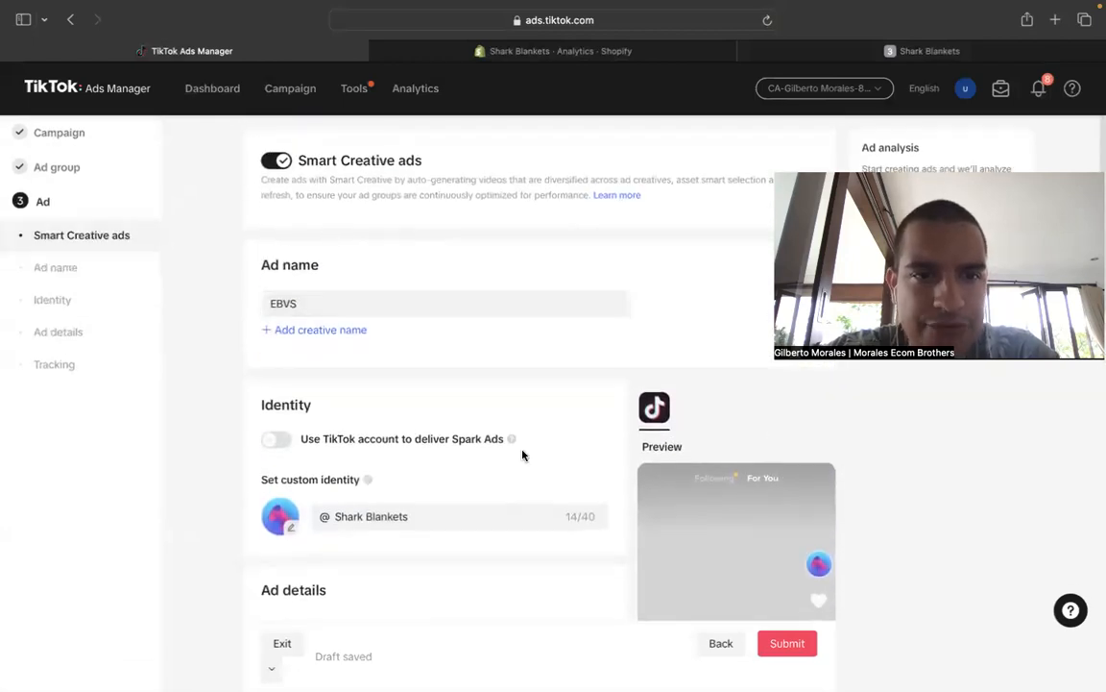
pyautogui.scroll(-4, 519, 452)
pyautogui.scroll(-2, 515, 451)
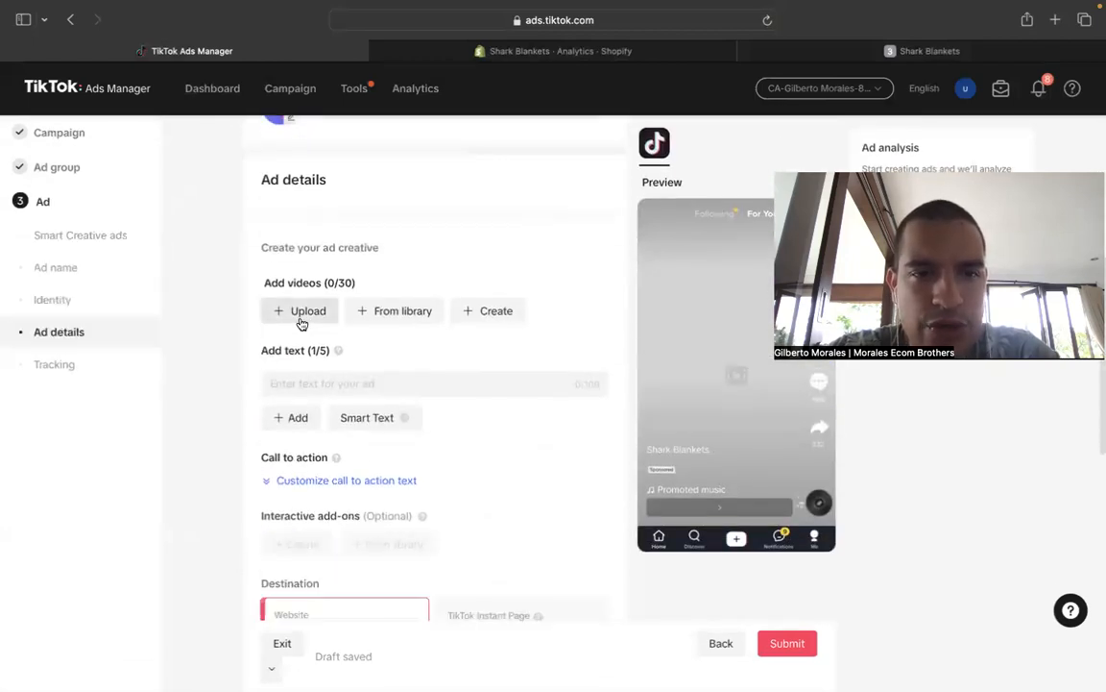
pyautogui.scroll(-2, 519, 462)
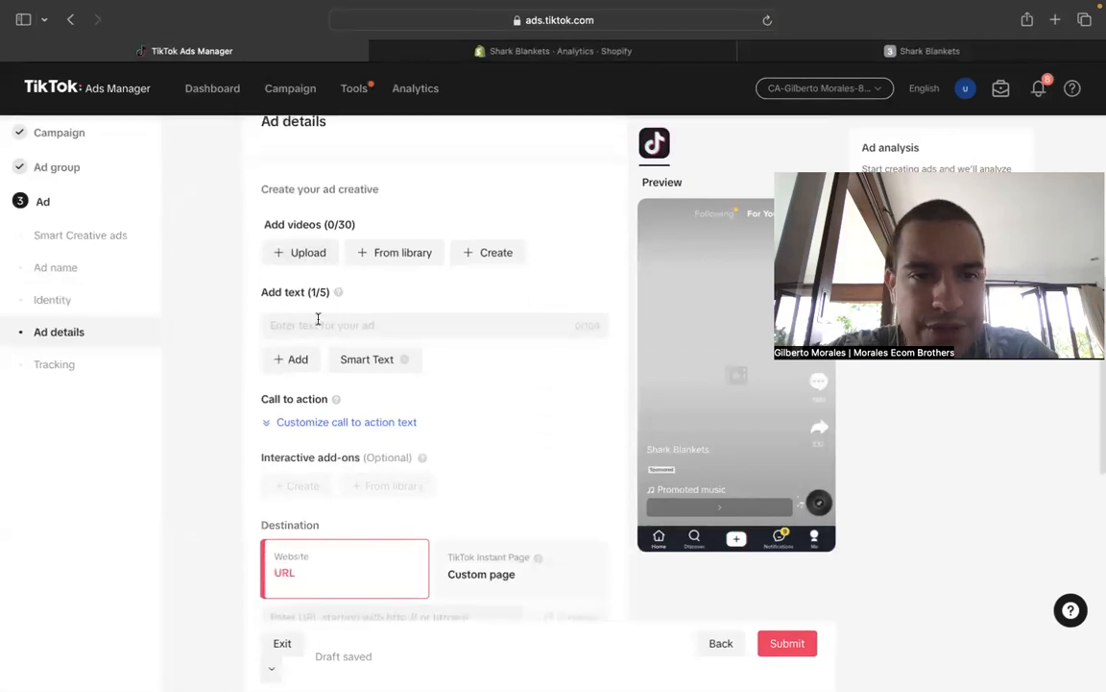
# - Check the video library for existing videos that could serve as ad creatives
pyautogui.click(316, 254)
pyautogui.click(258, 123)
pyautogui.click(388, 253)
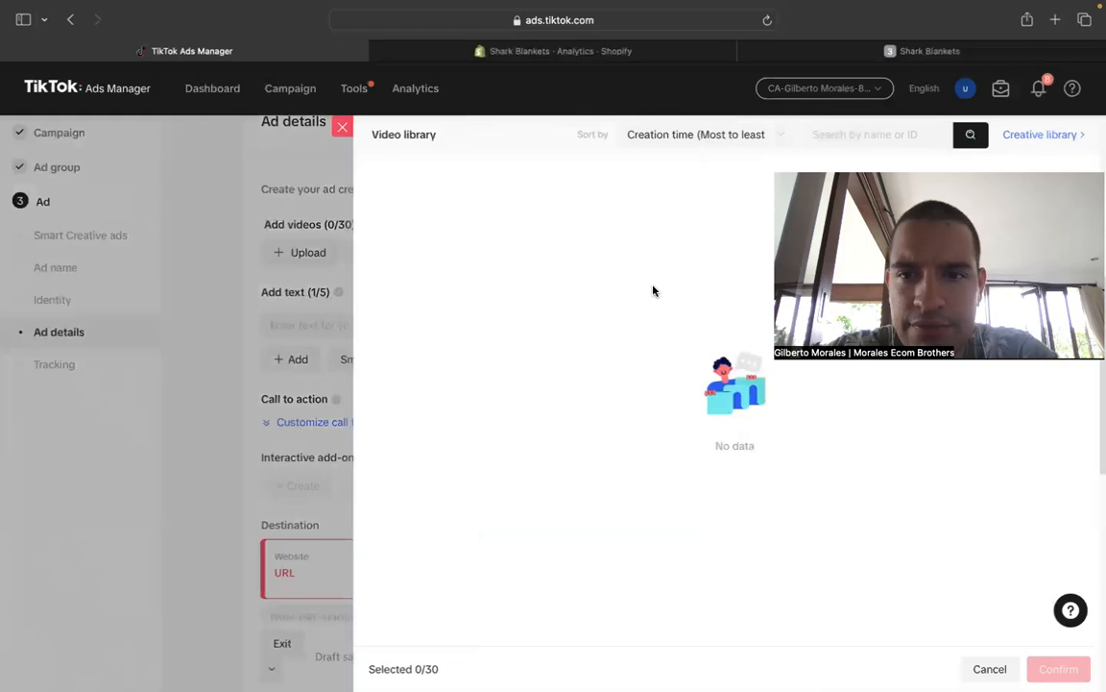
pyautogui.click(343, 127)
# - Start a video upload for the ad and browse to the Product Research folder on the Desktop
pyautogui.click(316, 253)
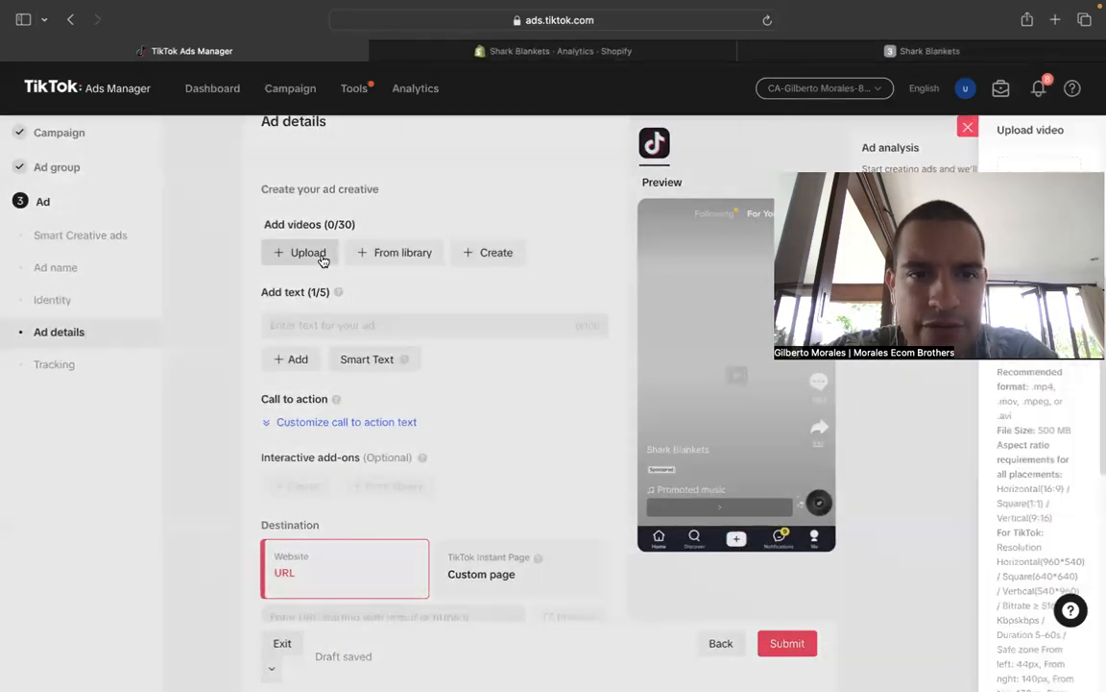
pyautogui.click(752, 273)
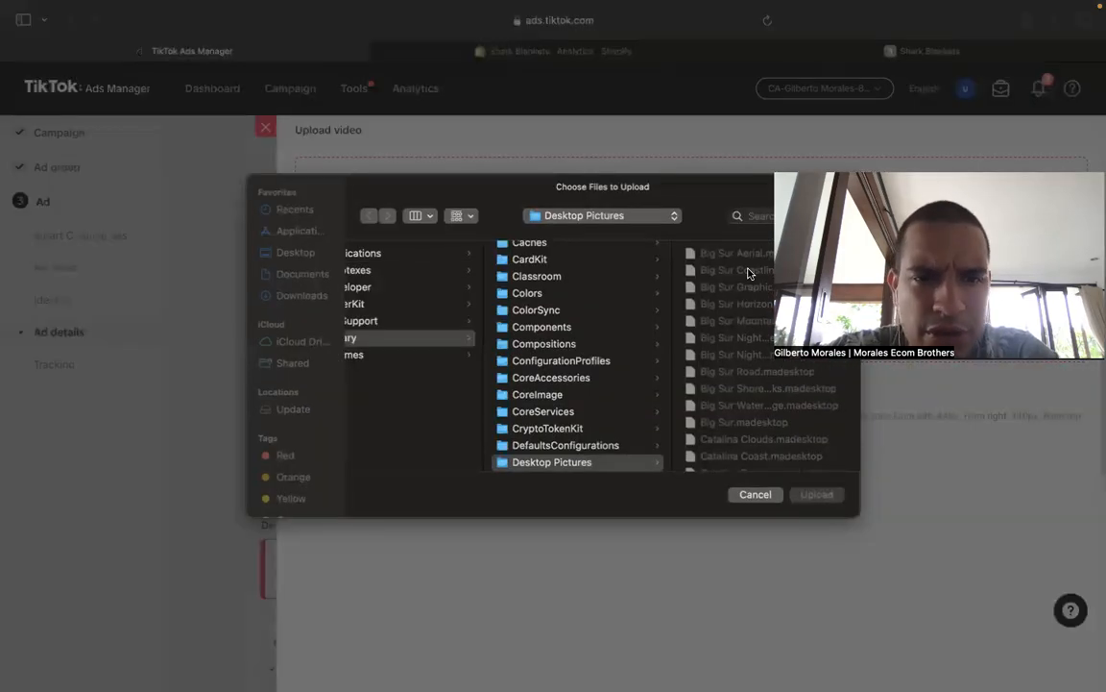
pyautogui.scroll(5, 612, 347)
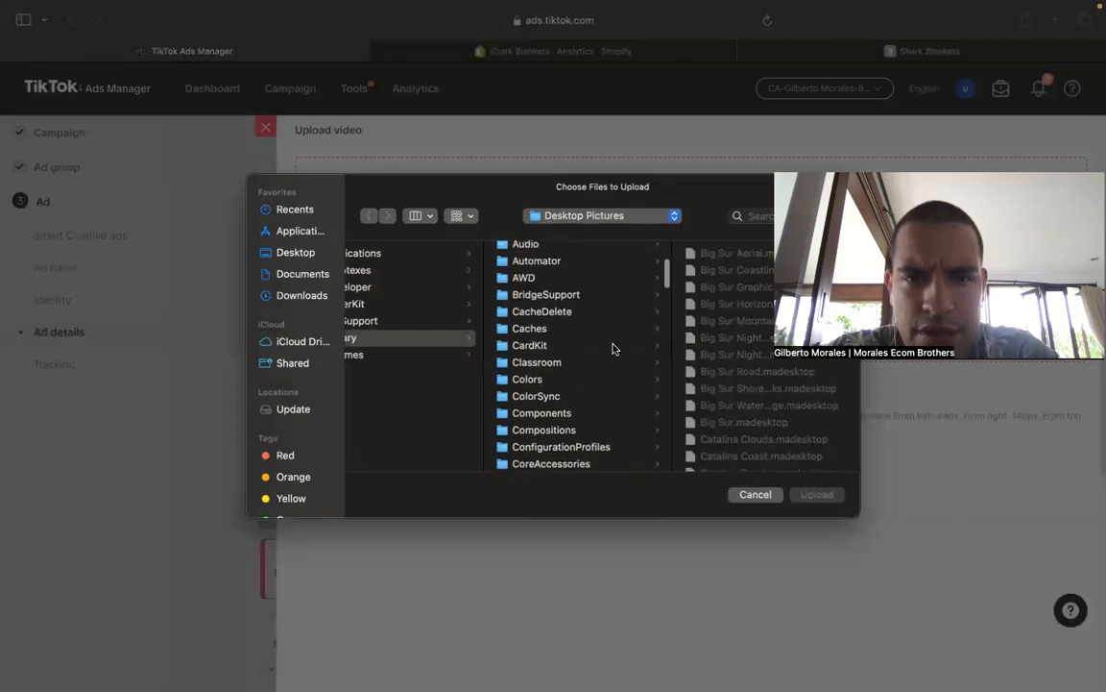
pyautogui.hscroll(-5, 472, 344)
pyautogui.hscroll(-4, 471, 344)
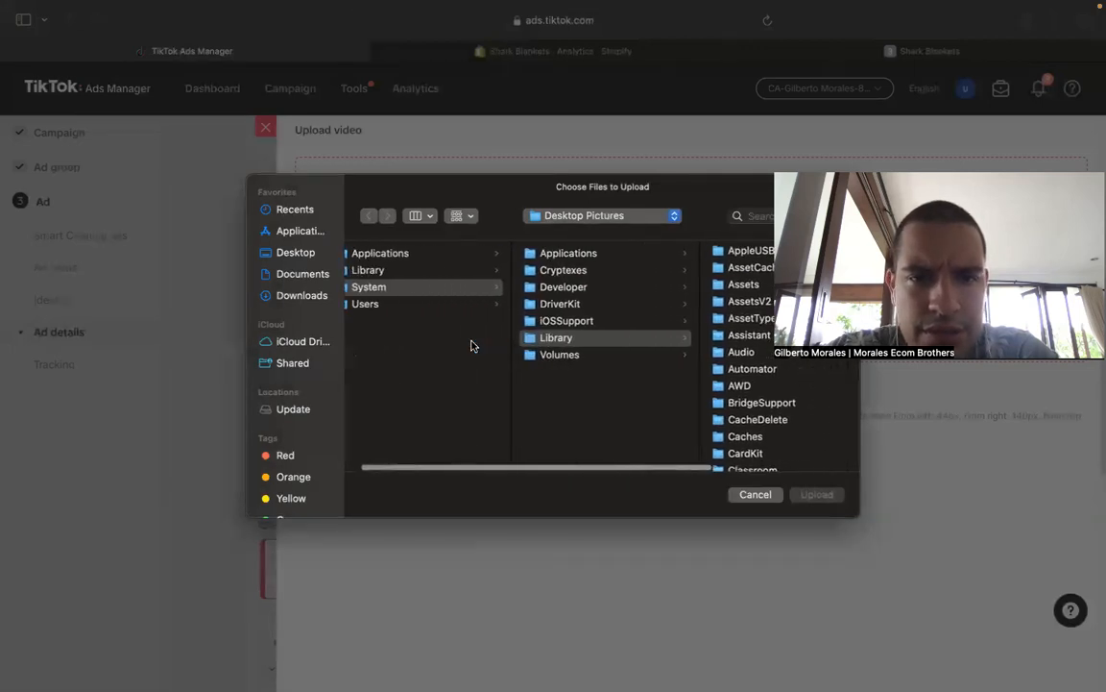
pyautogui.click(311, 255)
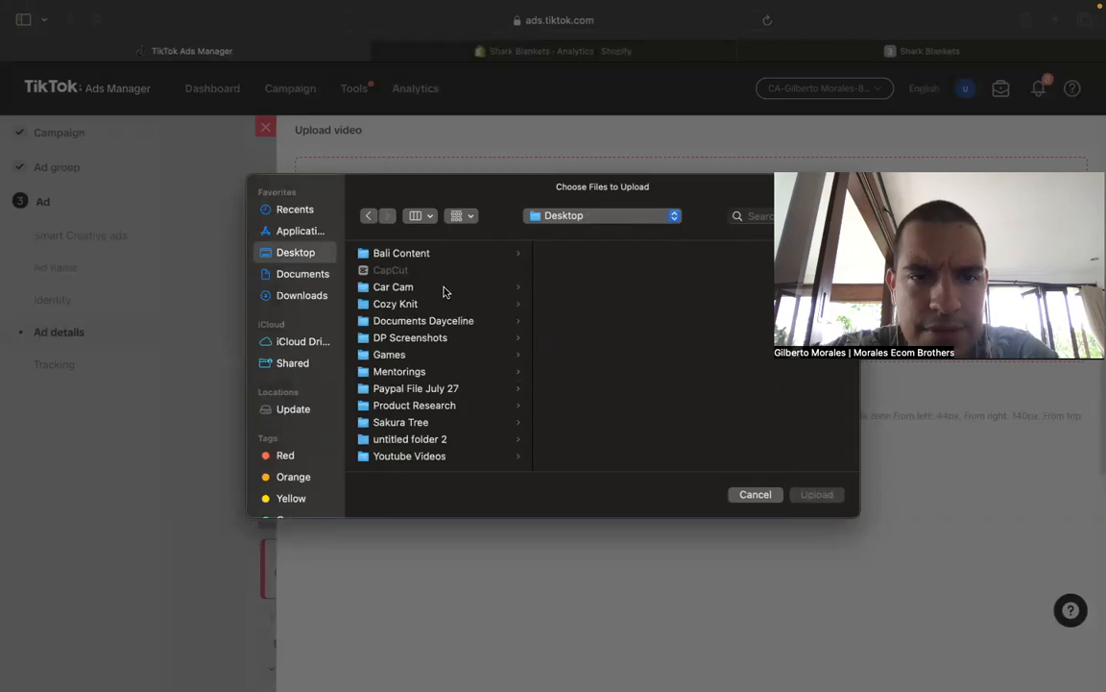
pyautogui.click(447, 404)
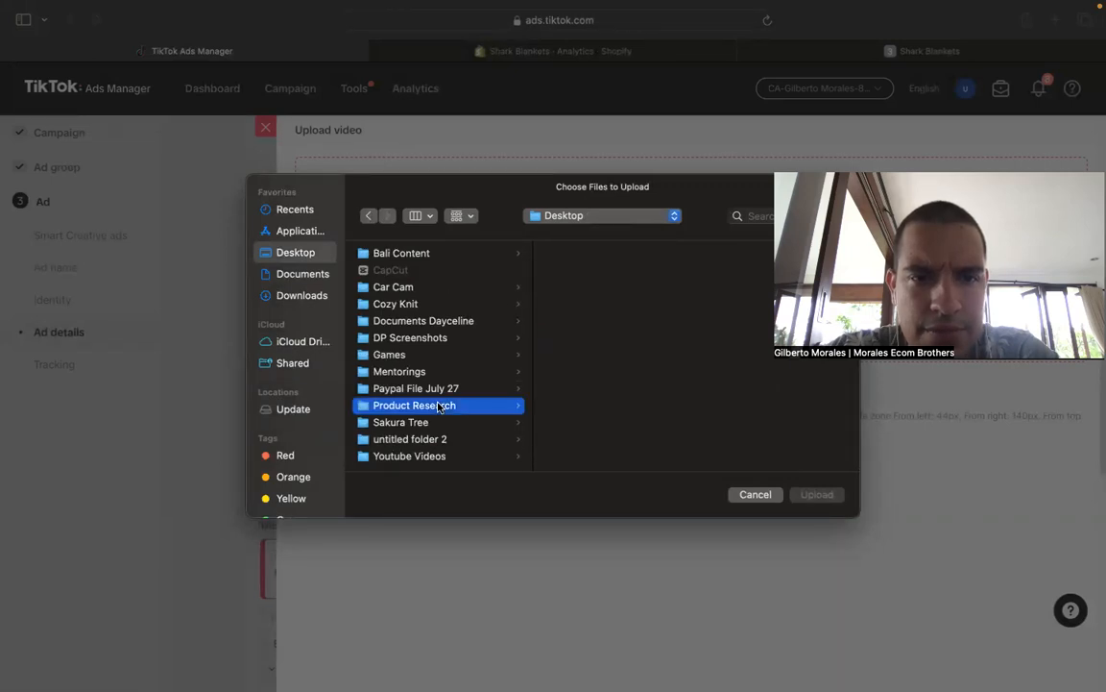
pyautogui.scroll(-3, 629, 346)
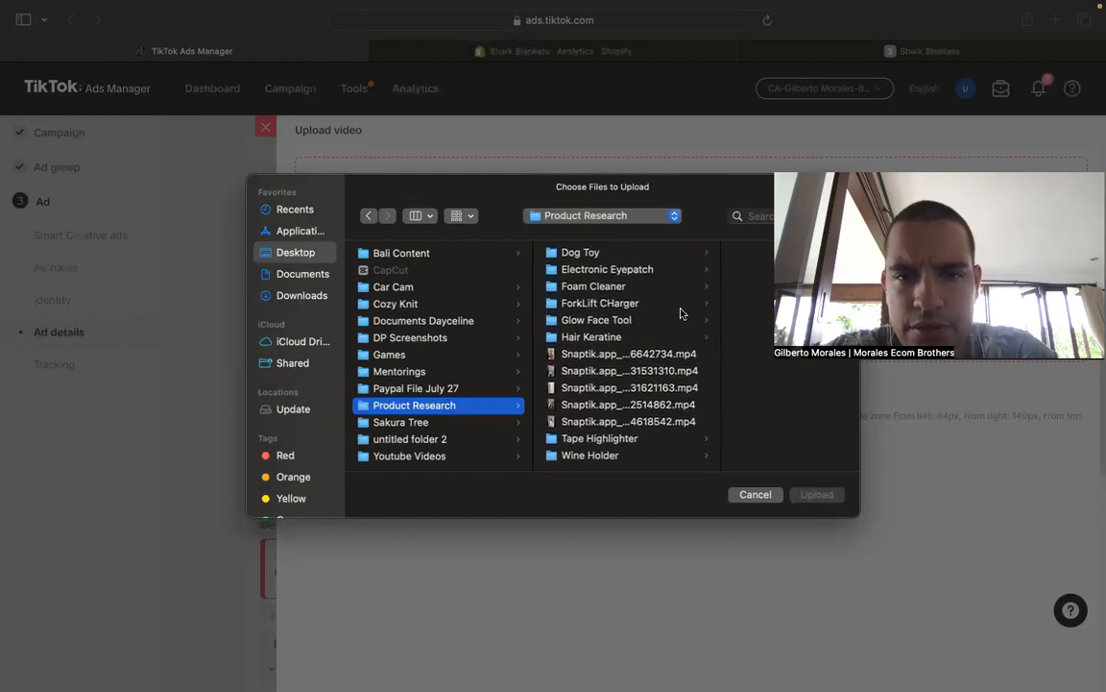
pyautogui.click(605, 322)
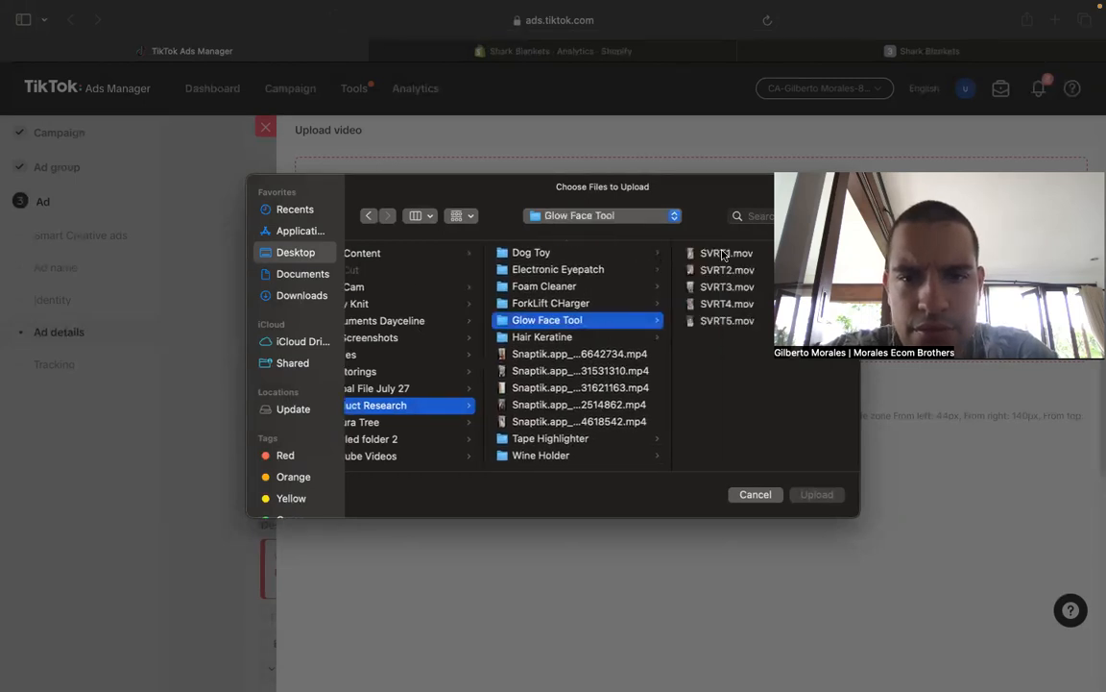
pyautogui.moveTo(764, 253); pyautogui.dragTo(754, 322)
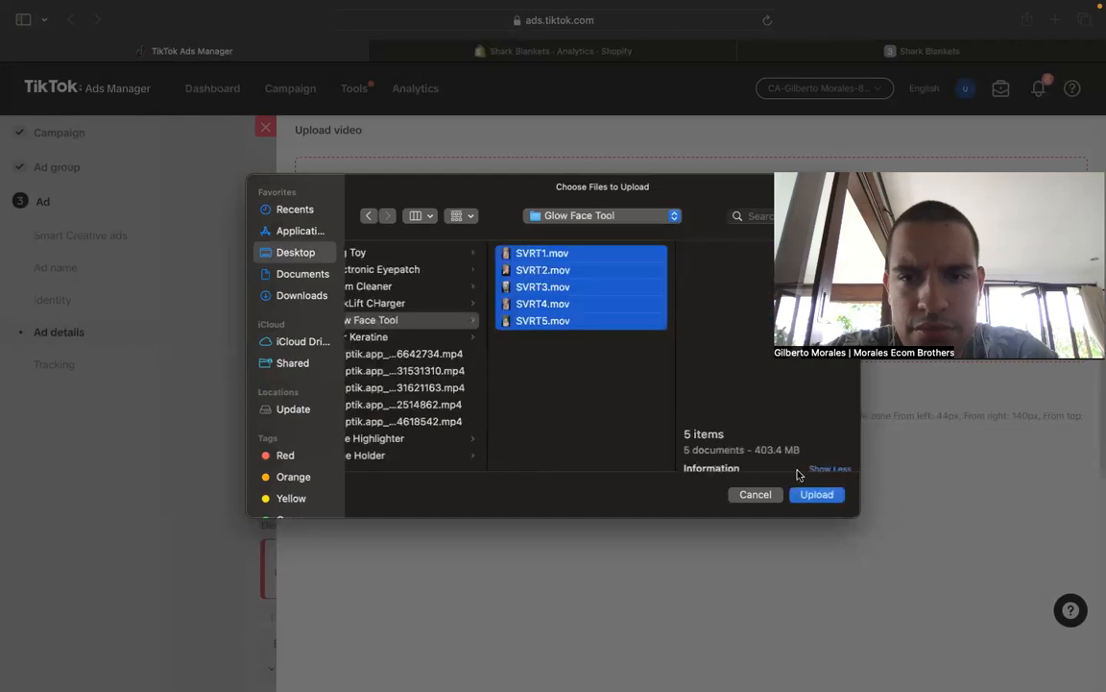
pyautogui.hscroll(-3, 437, 358)
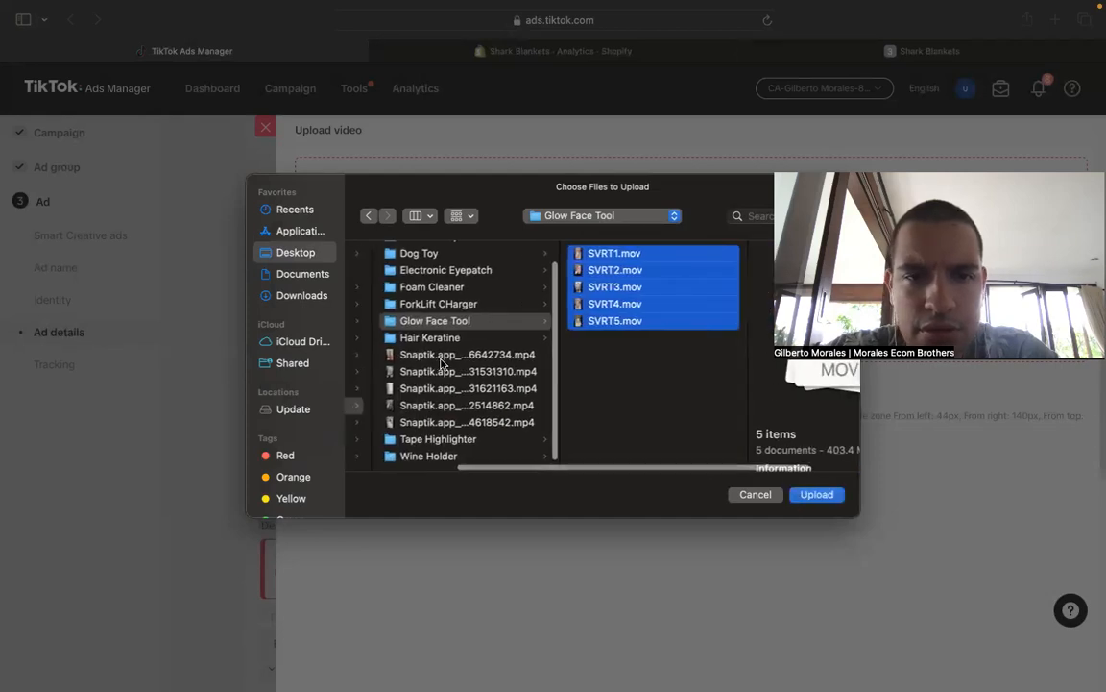
pyautogui.click(468, 389)
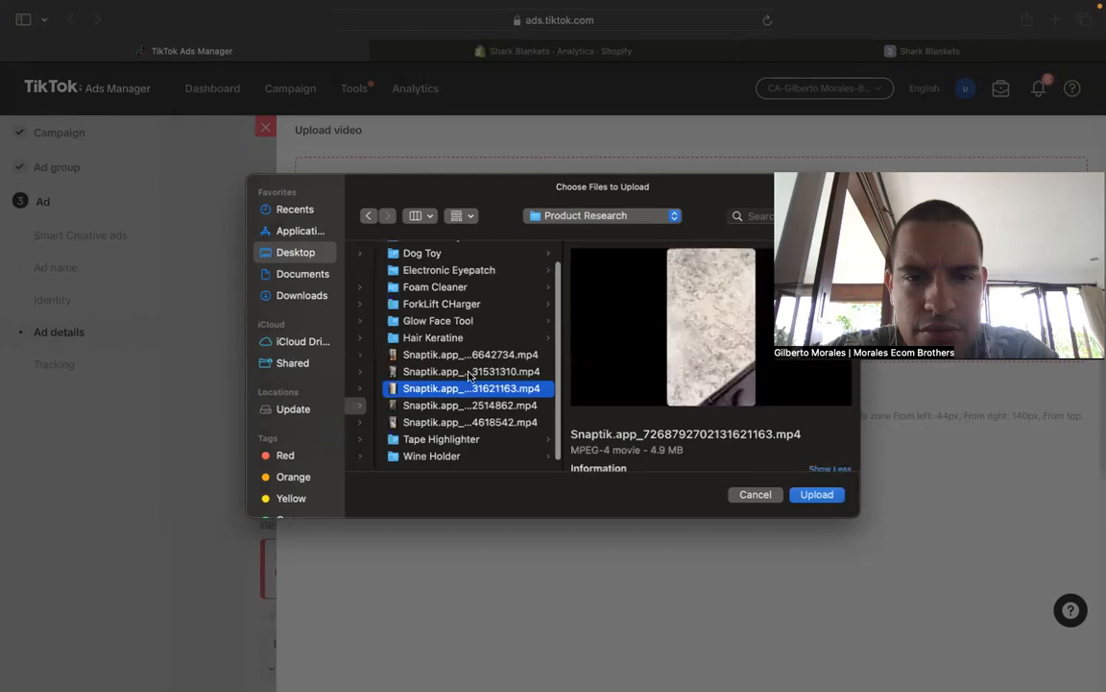
# - Upload the three Snaptik videos from the Tape Highlighter folder and add them to the ad creative
pyautogui.click(445, 438)
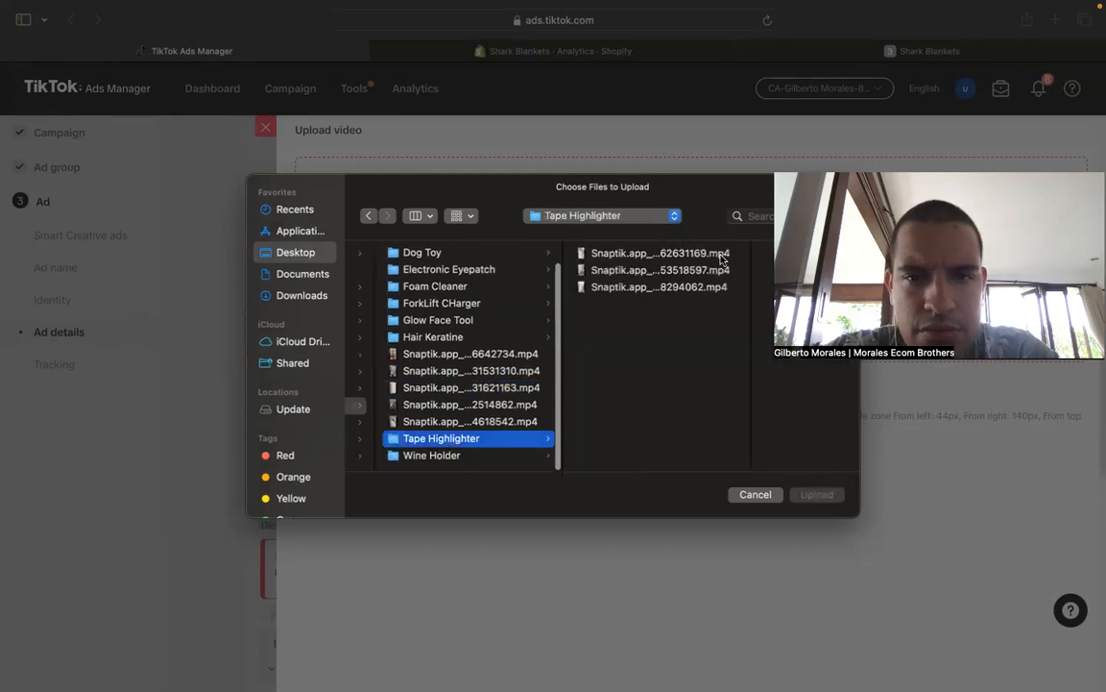
pyautogui.moveTo(734, 252); pyautogui.dragTo(723, 302)
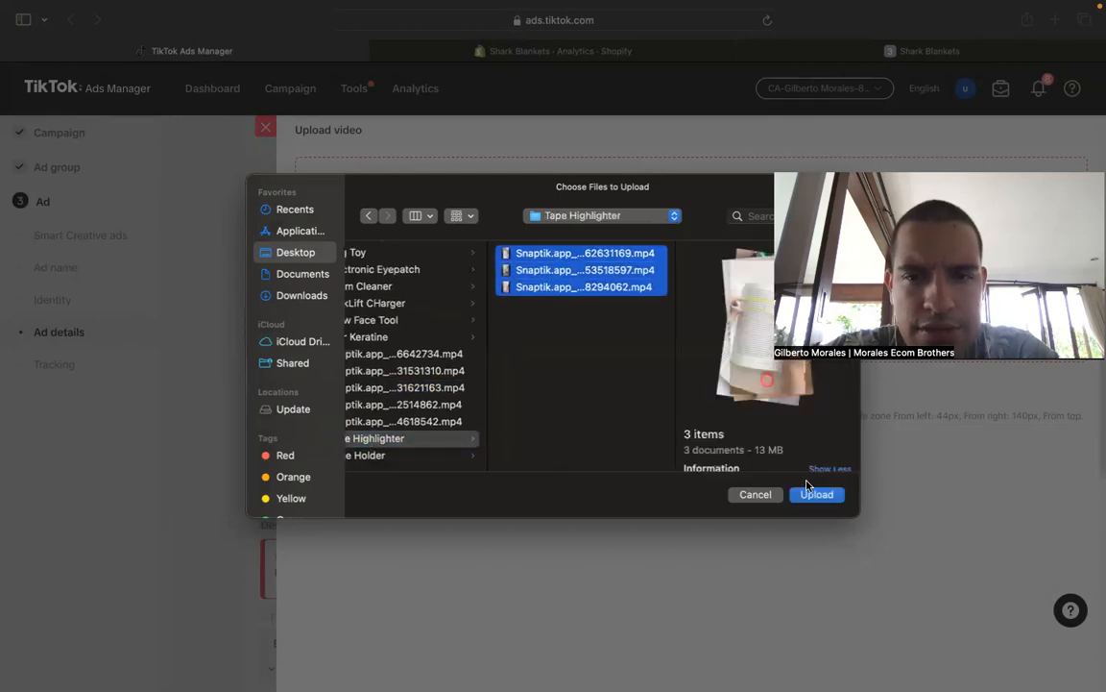
pyautogui.click(810, 495)
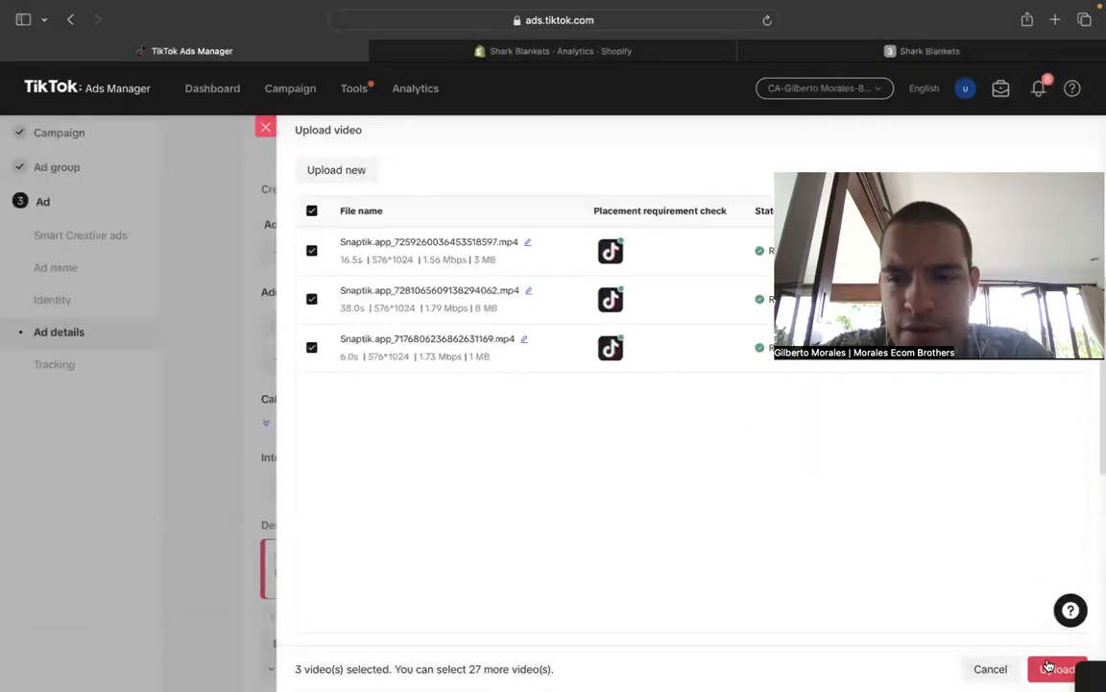
pyautogui.click(1057, 667)
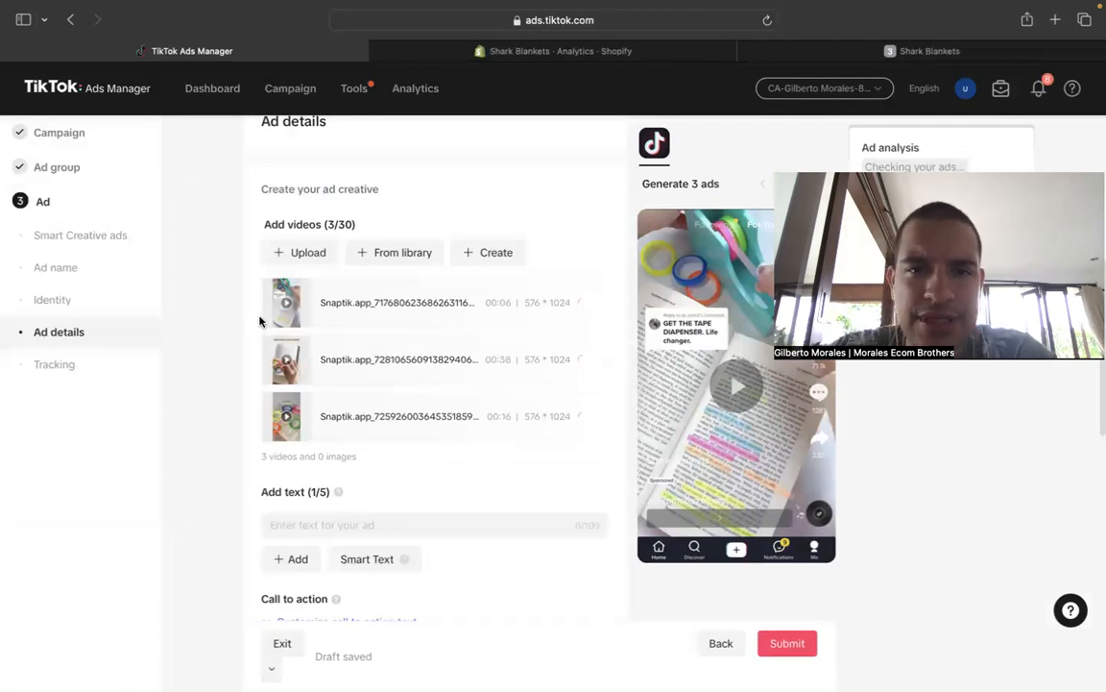
# - Enter "50% Today Only!" as the first ad text
pyautogui.moveTo(546, 346)
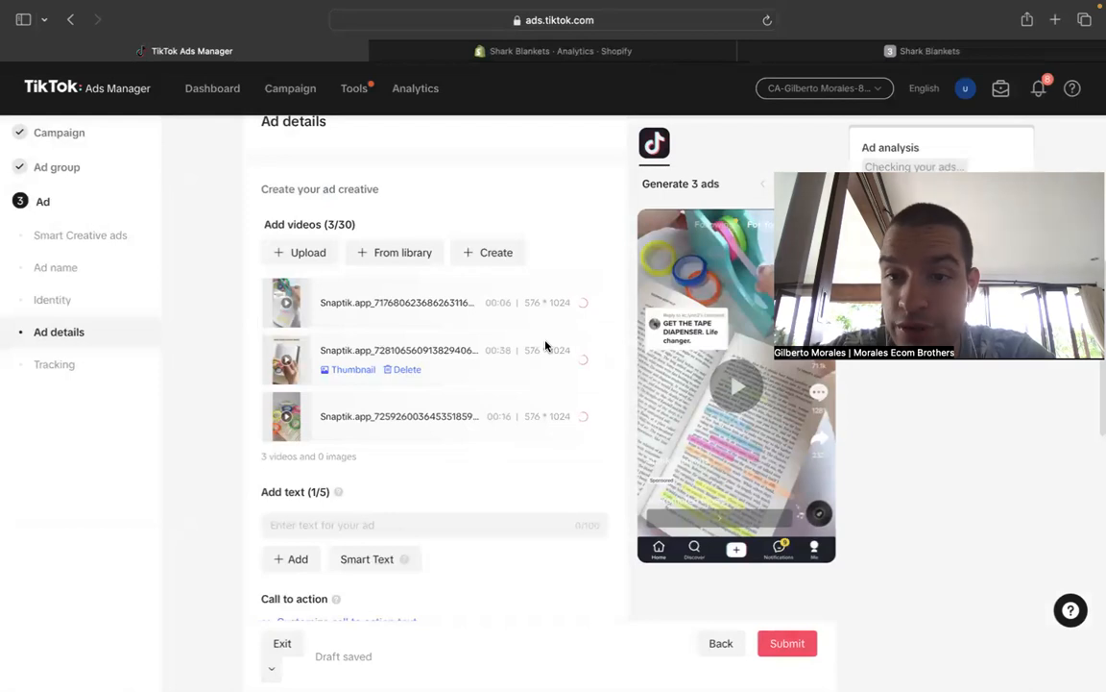
pyautogui.scroll(-1, 195, 358)
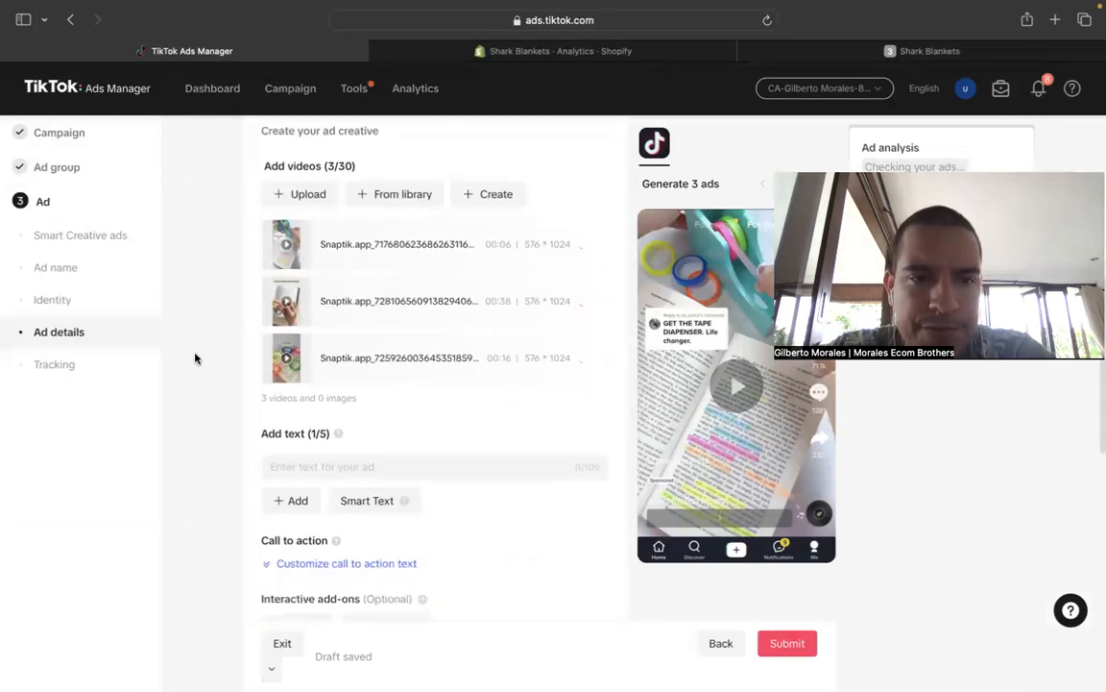
pyautogui.scroll(-1, 195, 358)
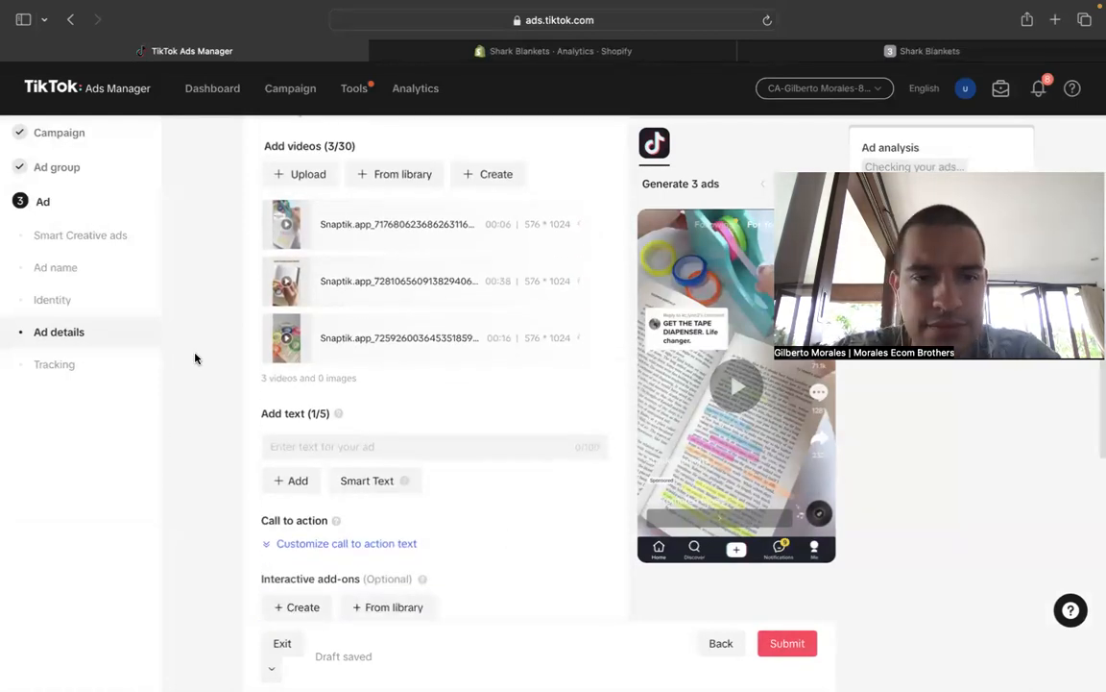
pyautogui.click(395, 442)
pyautogui.scroll(1, 395, 443)
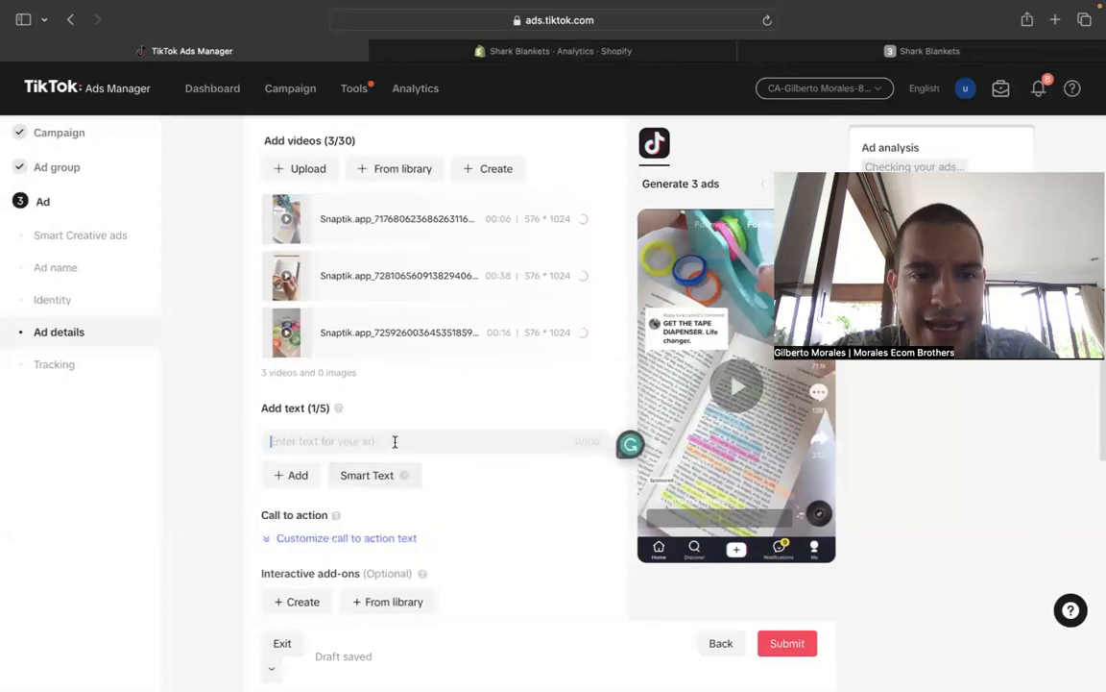
pyautogui.click(196, 386)
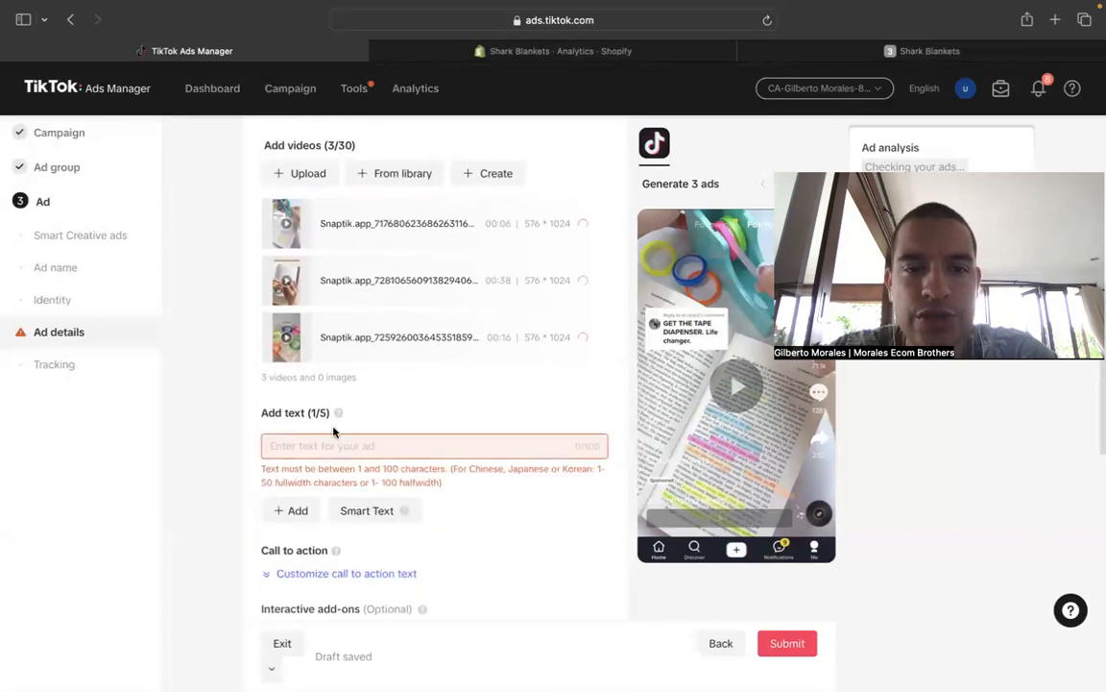
pyautogui.click(382, 447)
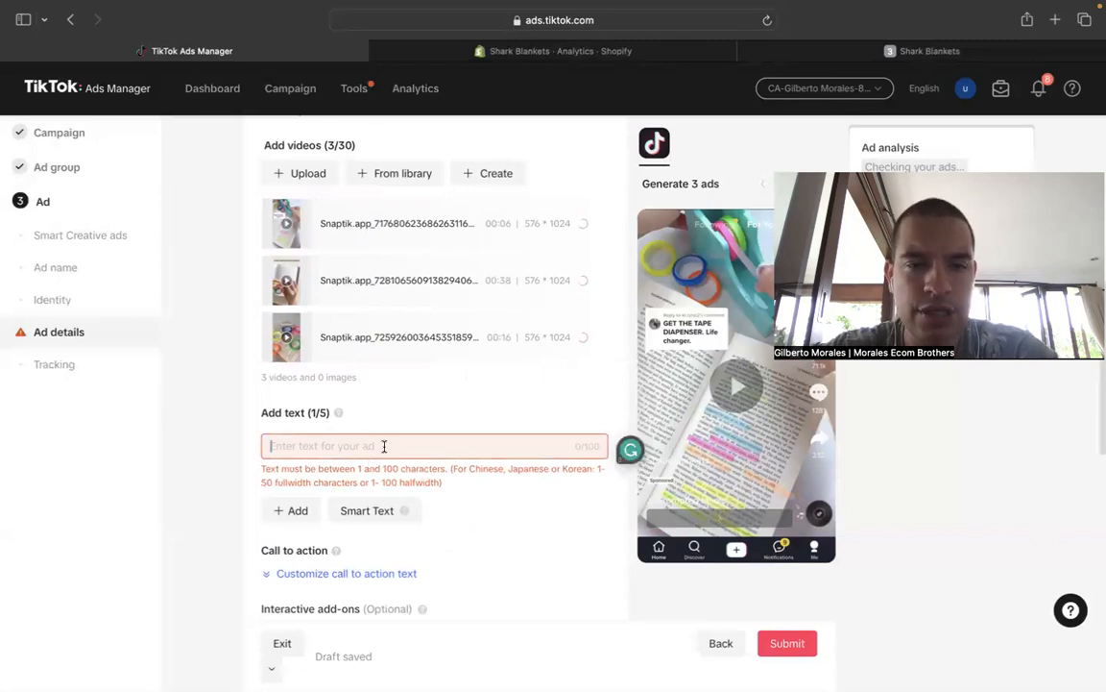
pyautogui.write('limit')
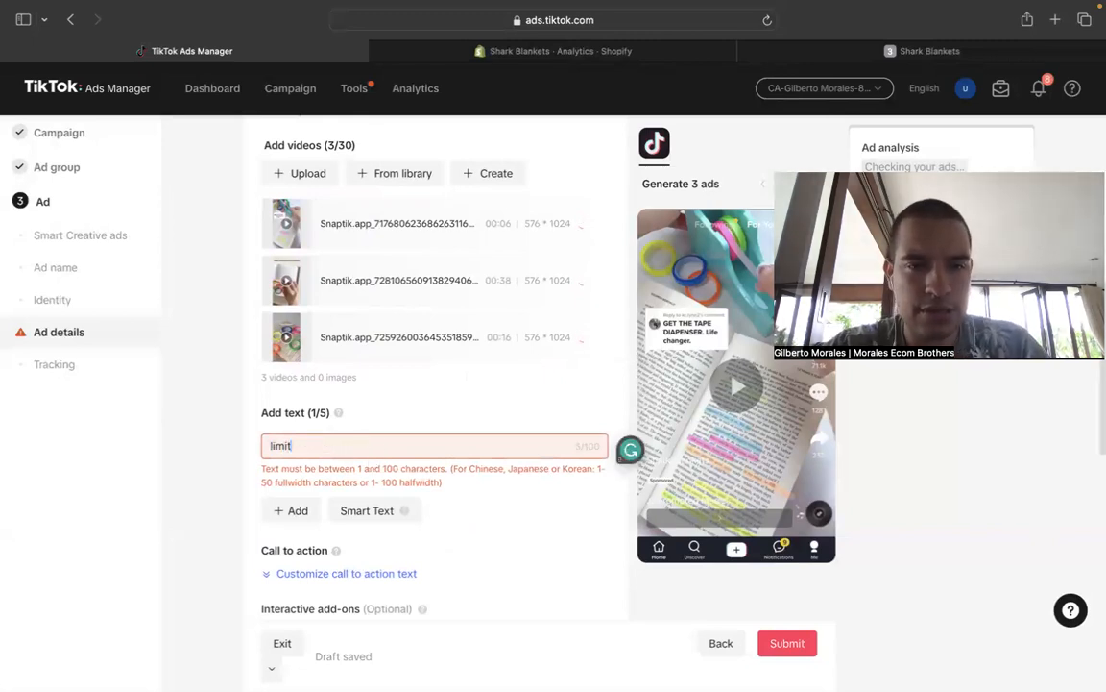
pyautogui.press('BackSpace')
pyautogui.press('BackSpace')
pyautogui.press('BackSpace')
pyautogui.press('BackSpace')
pyautogui.press('BackSpace')
pyautogui.write('50')
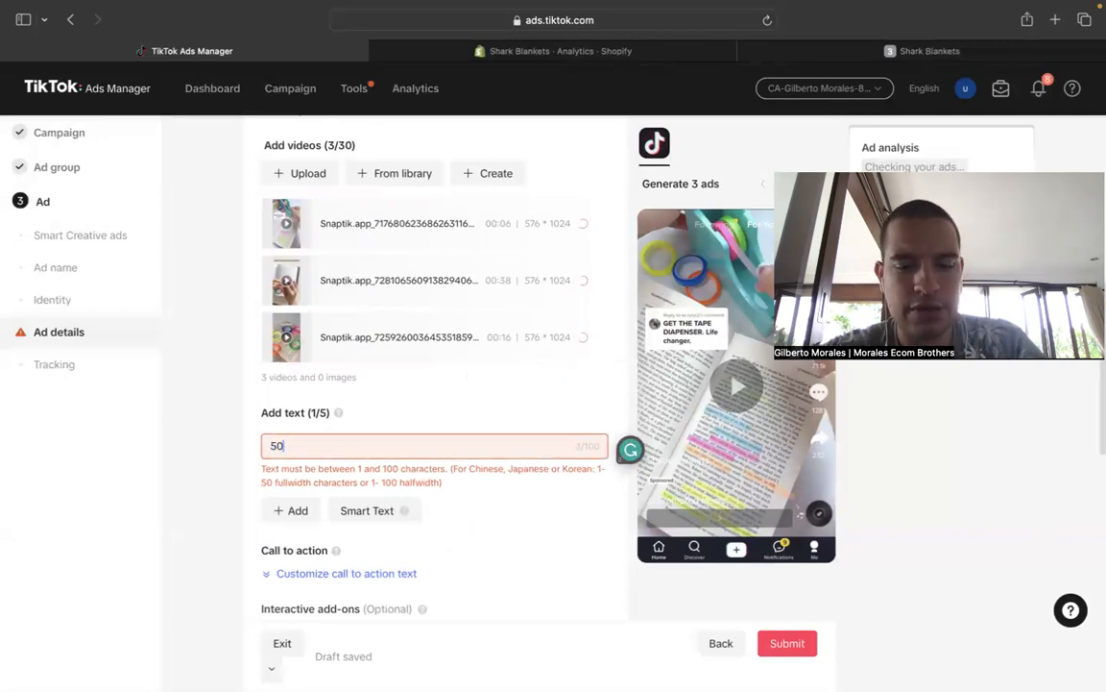
pyautogui.write('% Today')
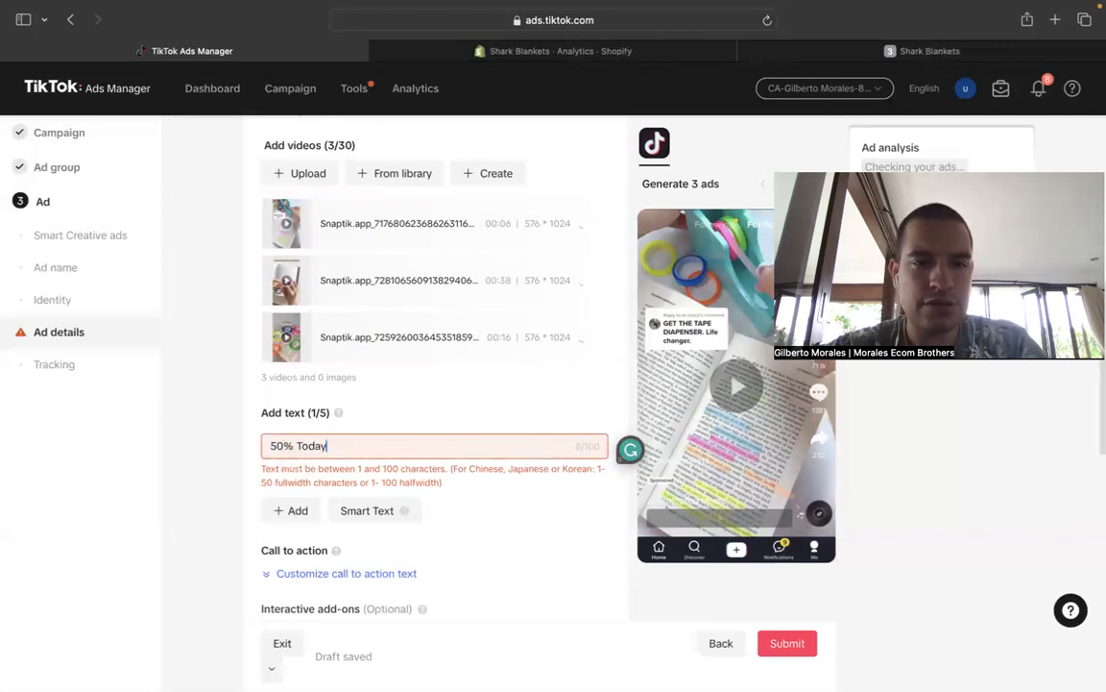
pyautogui.write(' Only!')
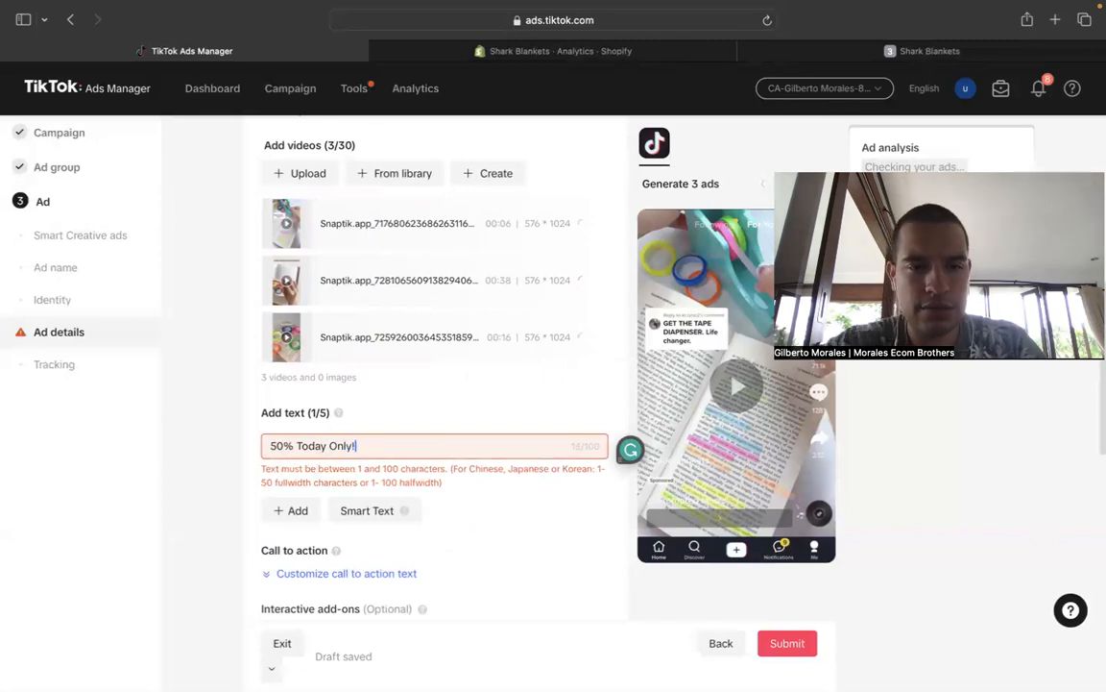
# - Add a second ad text reading "Limited Time"
pyautogui.click(310, 510)
pyautogui.write('Limited ')
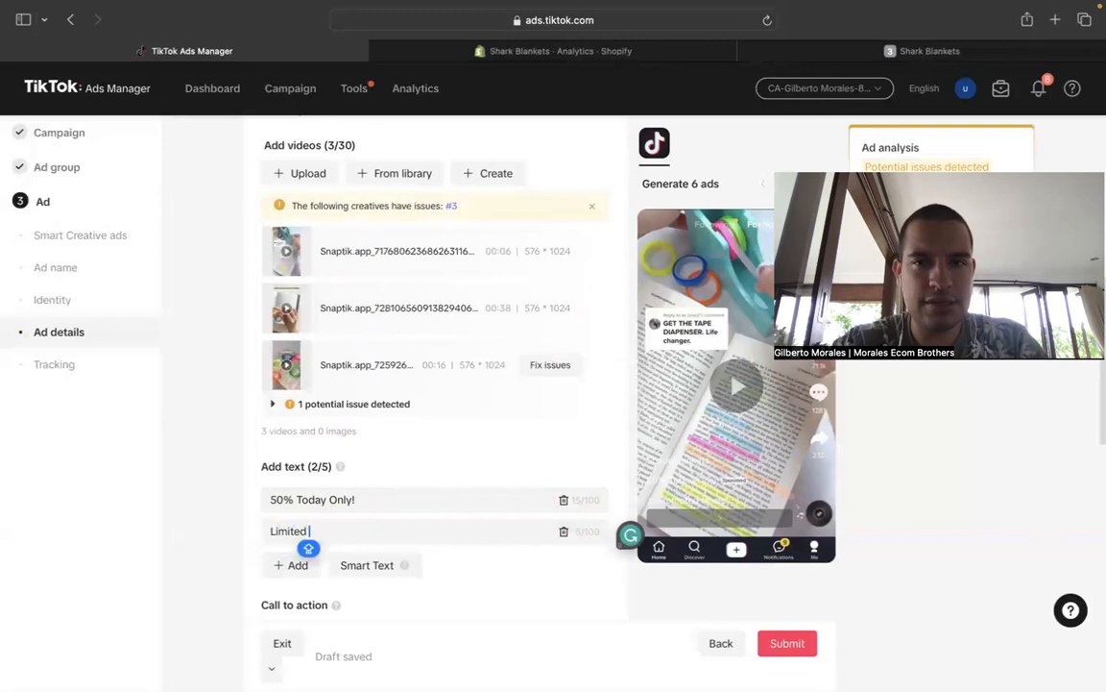
pyautogui.write('Time')
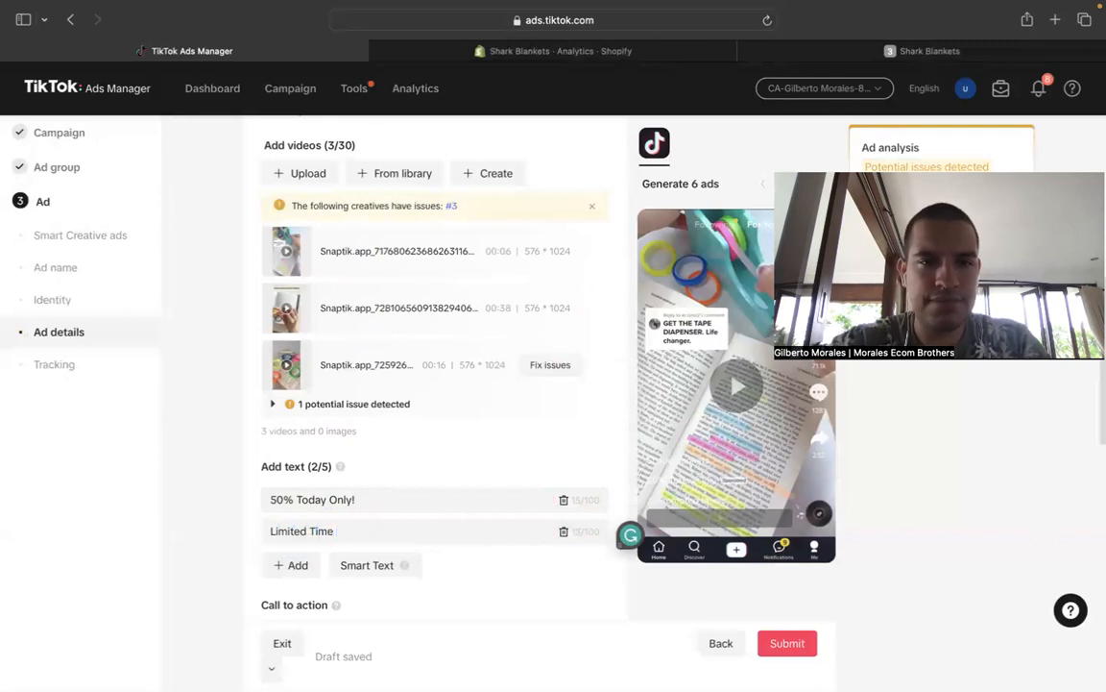
# - Delete the 16-second video flagged with a potential issue from the ad's creatives
pyautogui.moveTo(407, 353)
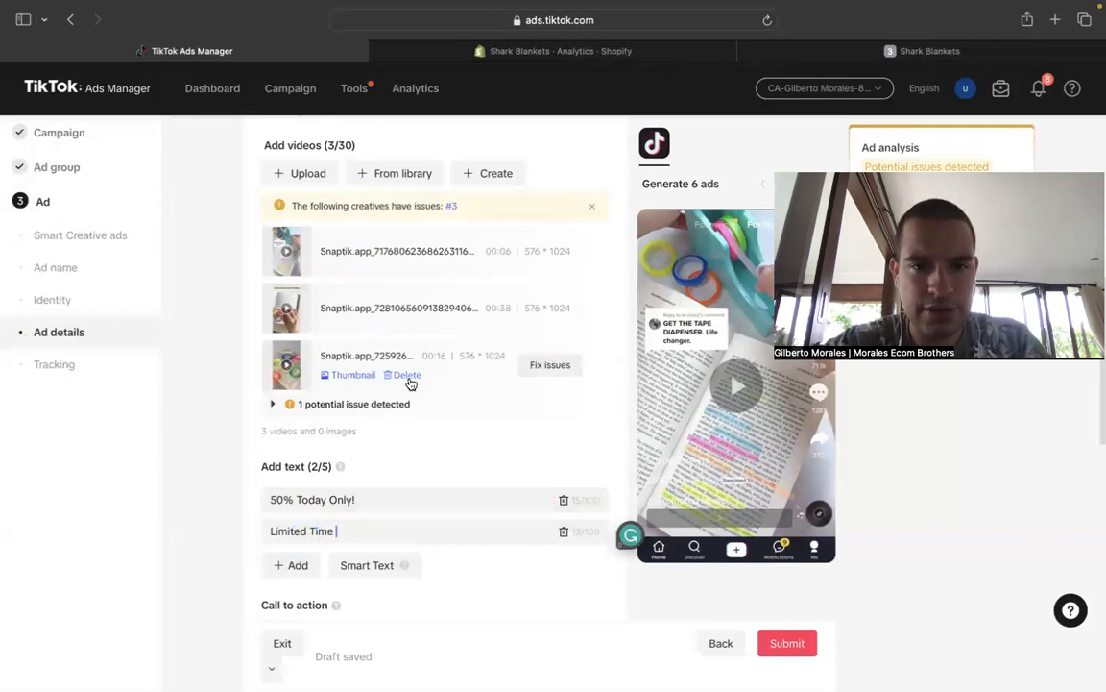
pyautogui.click(408, 375)
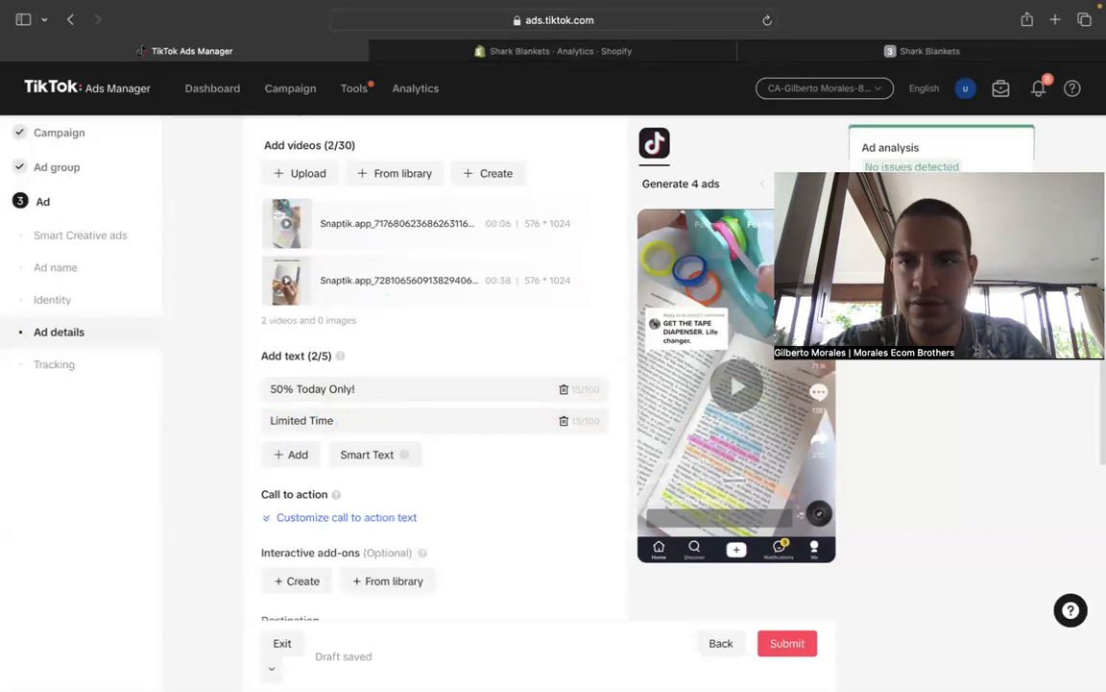
# - Extend the second ad text with "Only at 50", replacing it with the suggestion "50% OFF Today! limited Time Sale!"
pyautogui.click(370, 418)
pyautogui.write('Only at 50')
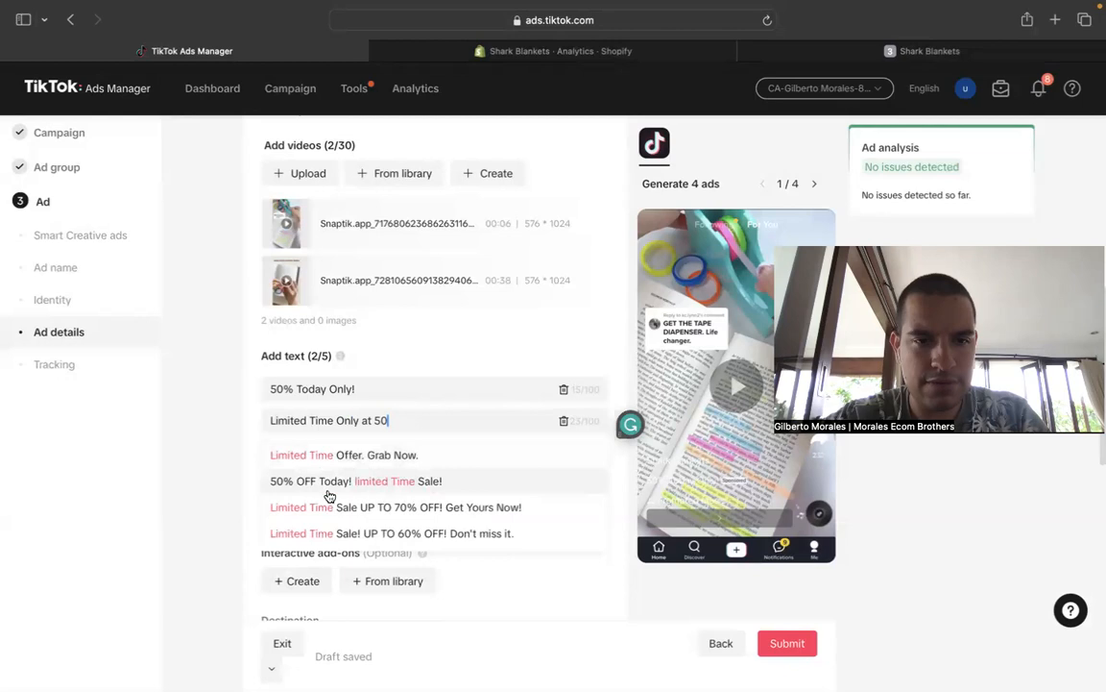
pyautogui.click(386, 483)
# - Add a third ad text reading "Today Only"
pyautogui.click(276, 453)
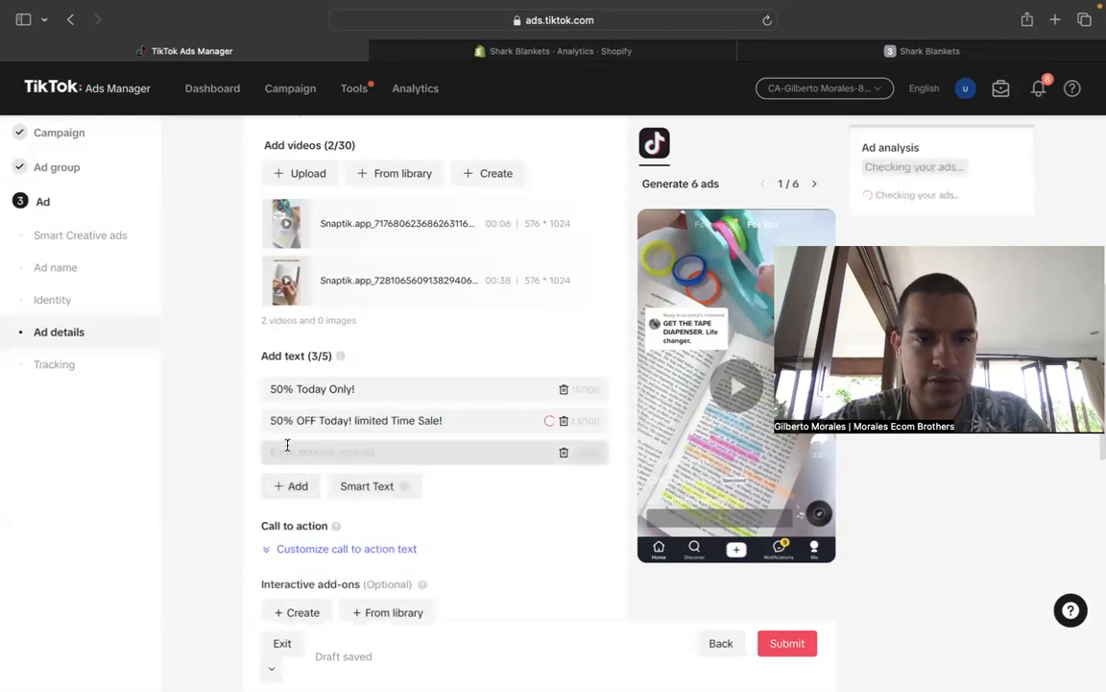
pyautogui.click(289, 449)
pyautogui.write('Gr')
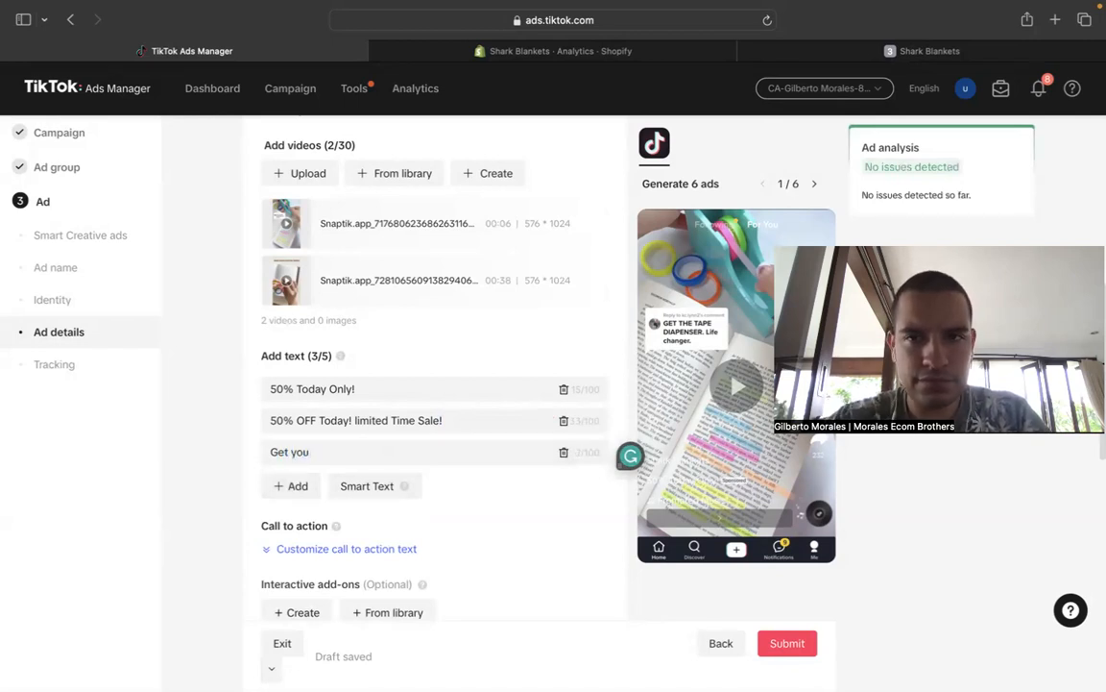
pyautogui.tripleClick(326, 447)
pyautogui.write('rs')
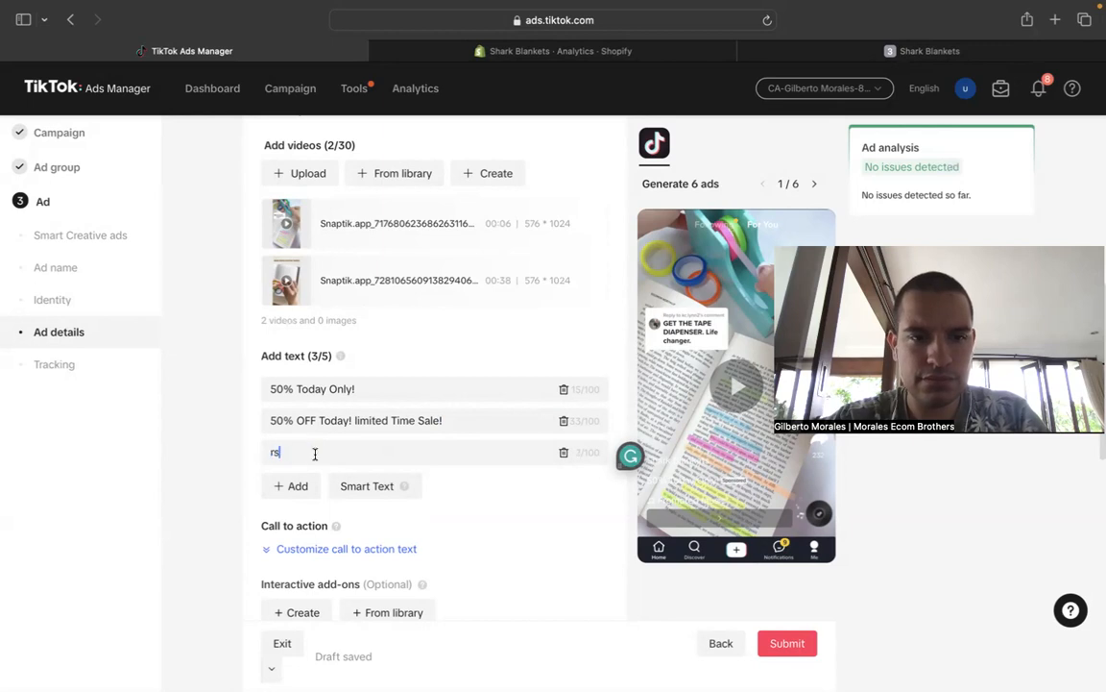
pyautogui.write('Today')
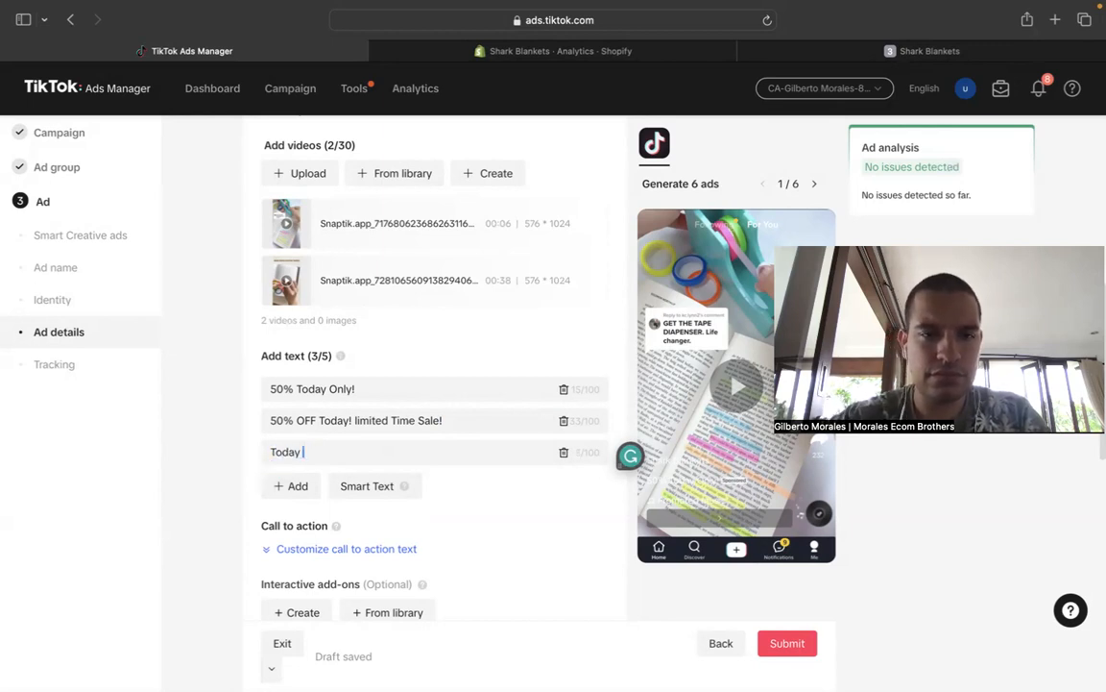
pyautogui.write(' Only')
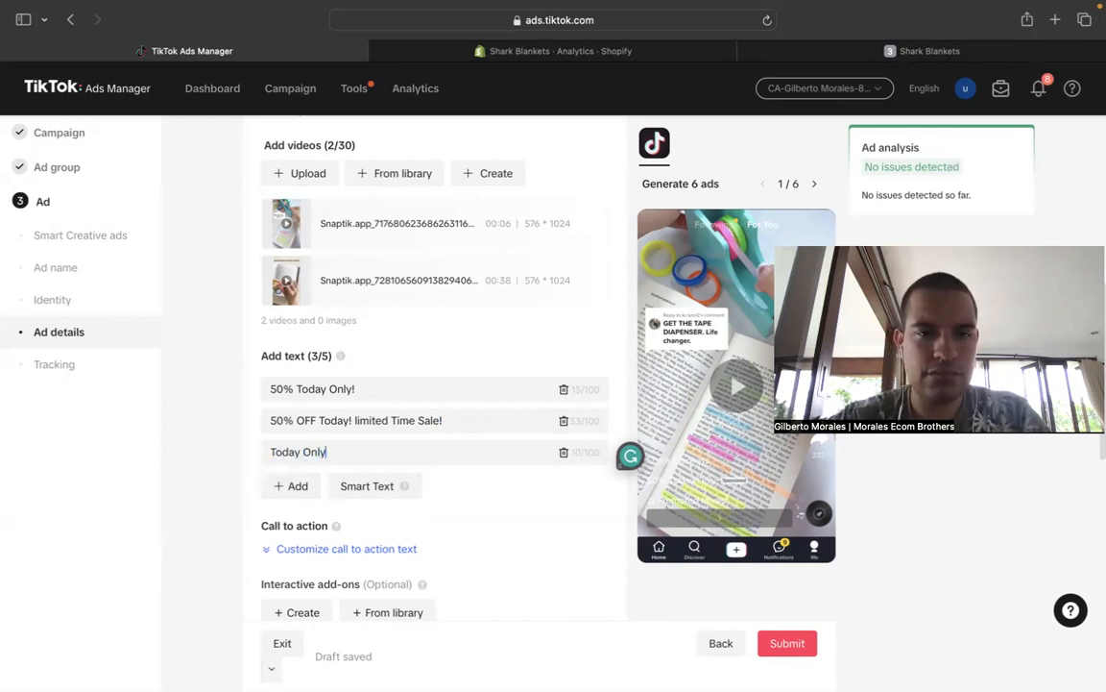
# - Replace the third ad text with "Until tonight at 50% OFF!" and preview the ad with the 38-second video
pyautogui.press('BackSpace')
pyautogui.press('BackSpace')
pyautogui.press('BackSpace')
pyautogui.press('BackSpace')
pyautogui.press('BackSpace')
pyautogui.press('BackSpace')
pyautogui.press('BackSpace')
pyautogui.press('BackSpace')
pyautogui.press('BackSpace')
pyautogui.press('BackSpace')
pyautogui.press('BackSpace')
pyautogui.press('BackSpace')
pyautogui.write('U')
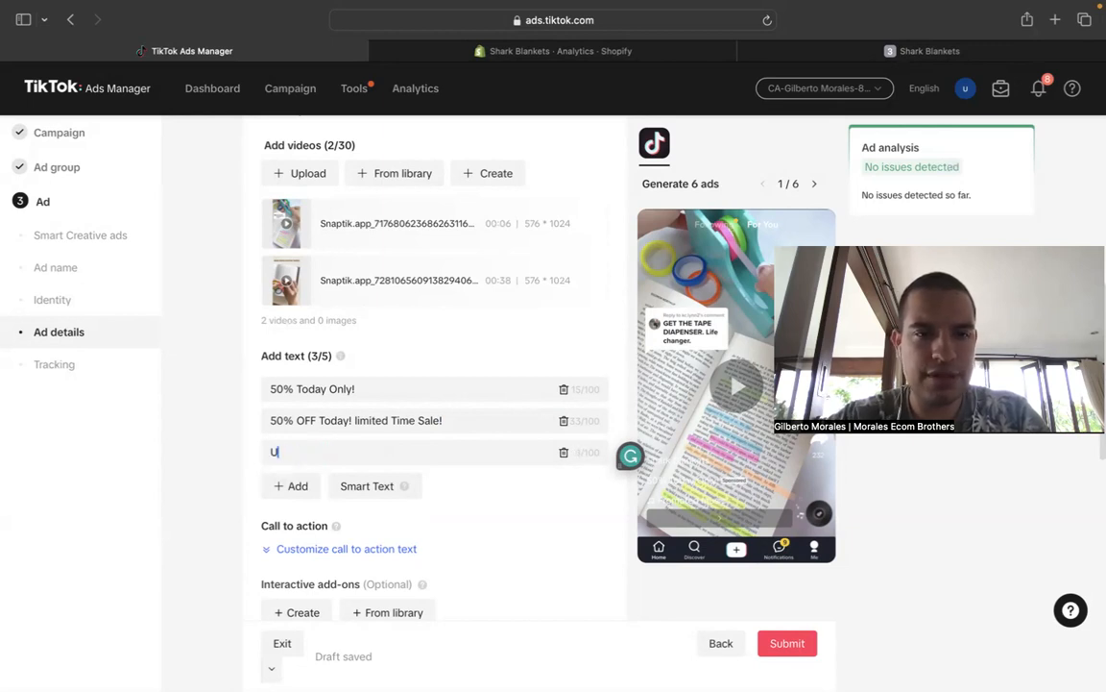
pyautogui.write('ntil tonigh')
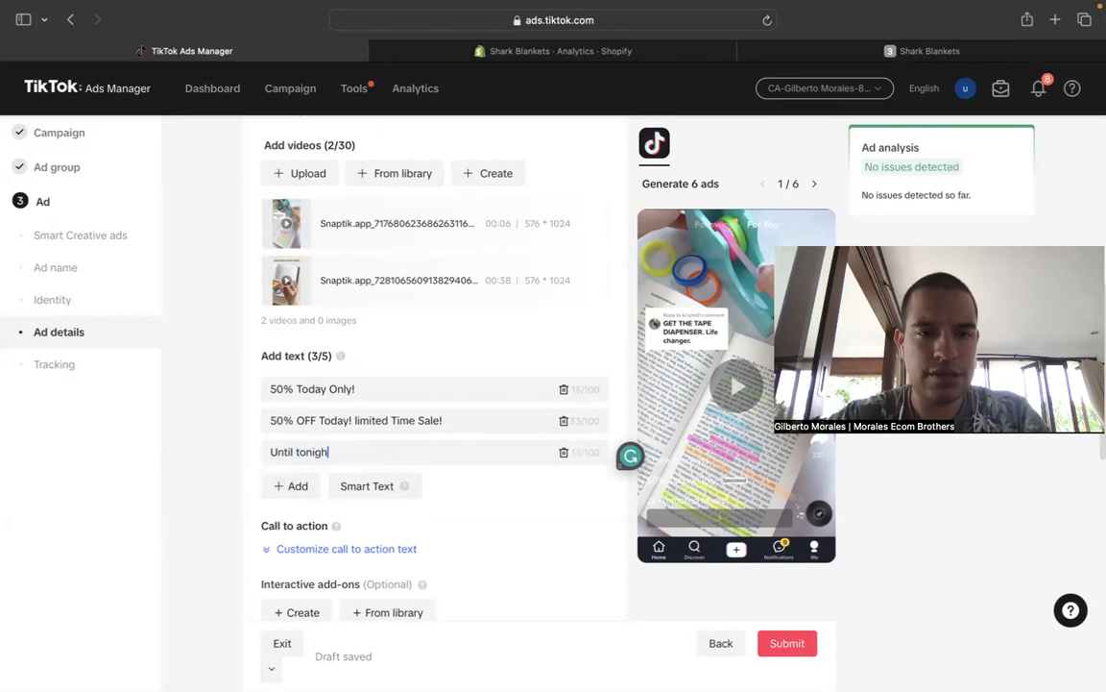
pyautogui.write('t at 50%')
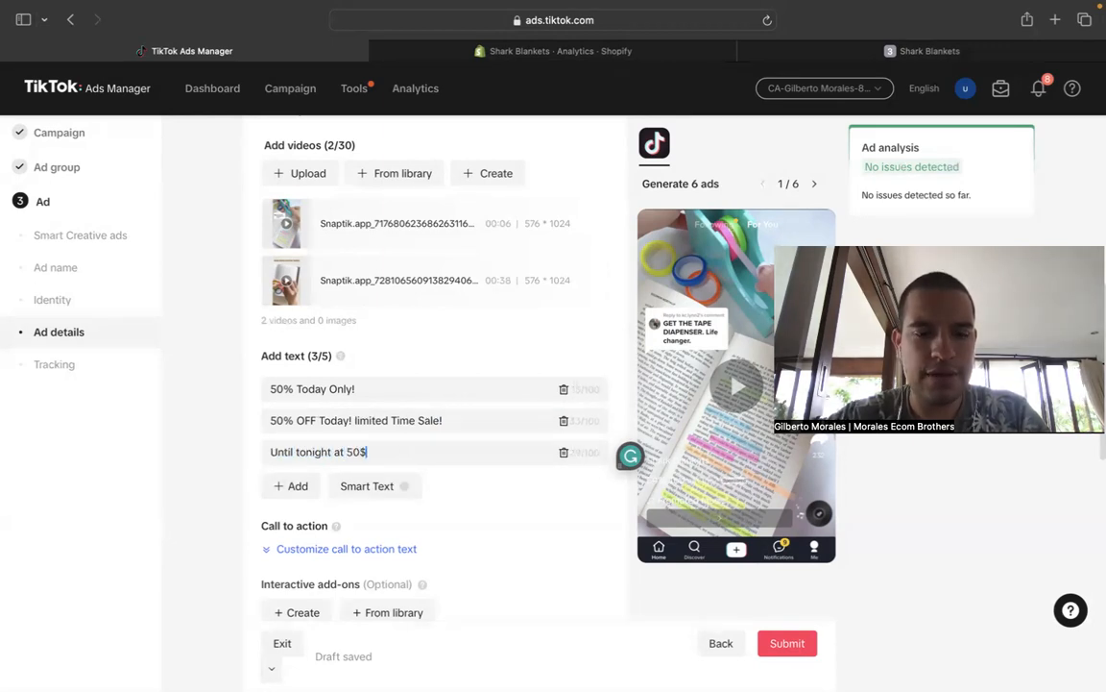
pyautogui.write(' OFF!')
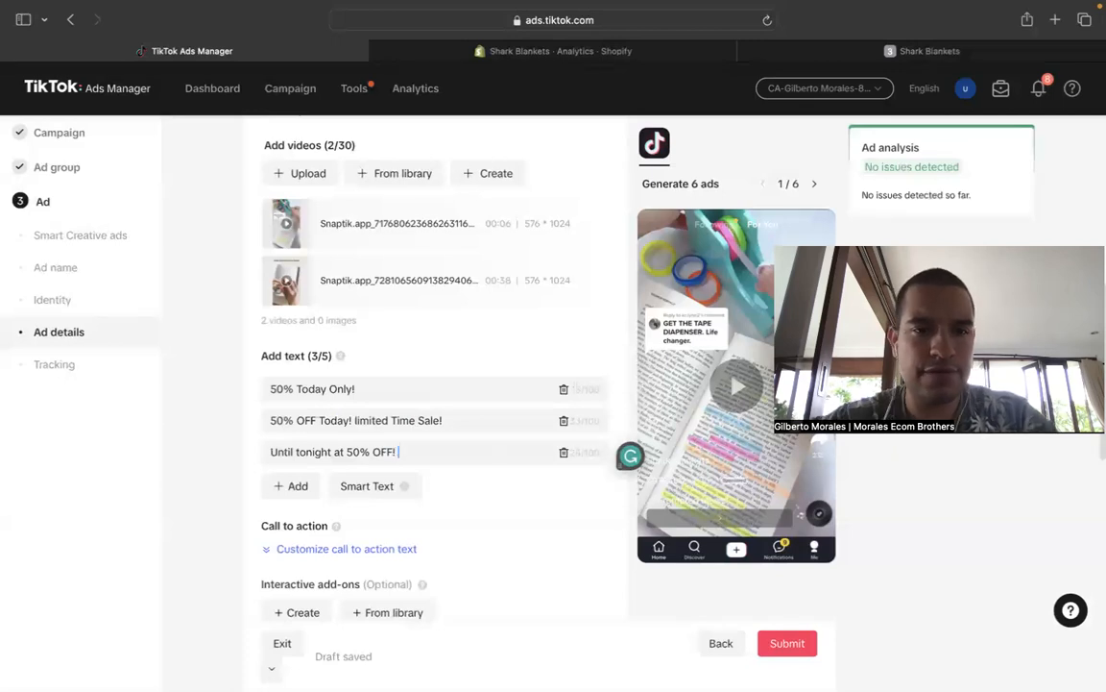
pyautogui.click(245, 415)
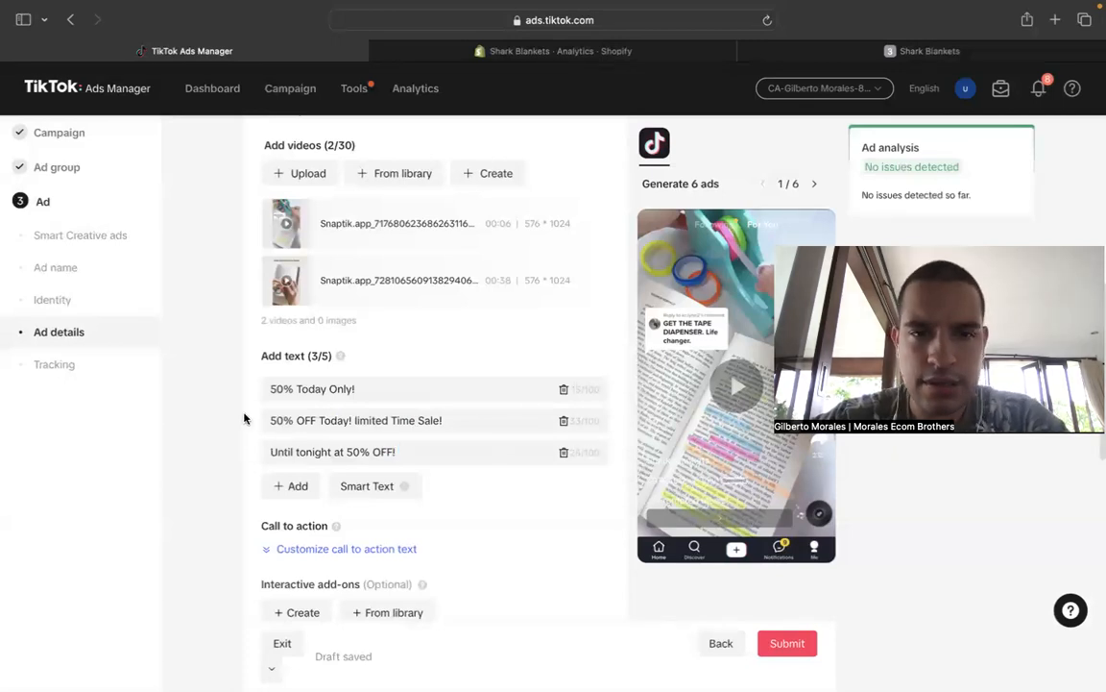
pyautogui.click(486, 203)
pyautogui.click(531, 267)
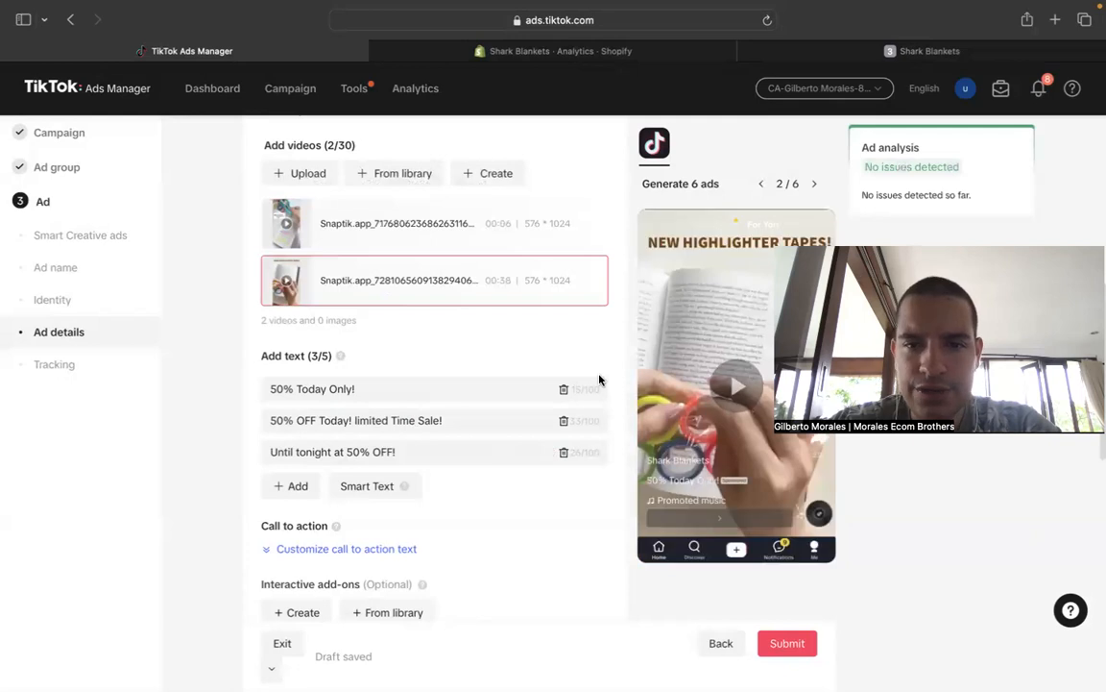
pyautogui.scroll(-5, 497, 451)
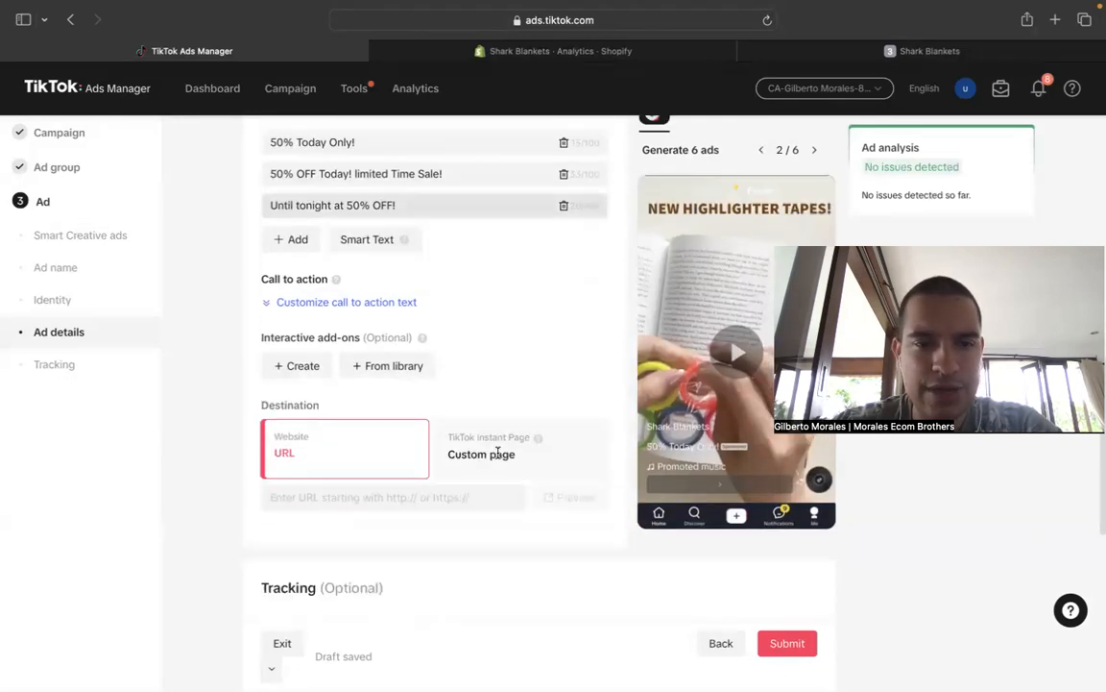
pyautogui.click(864, 50)
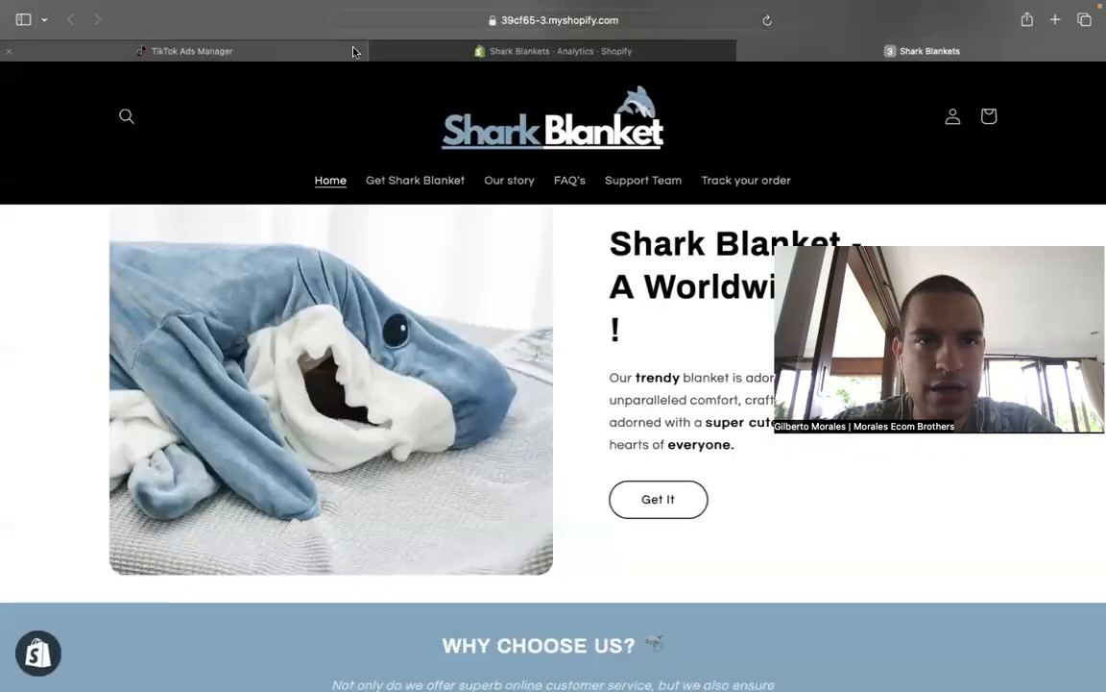
pyautogui.click(672, 21)
pyautogui.rightClick(673, 21)
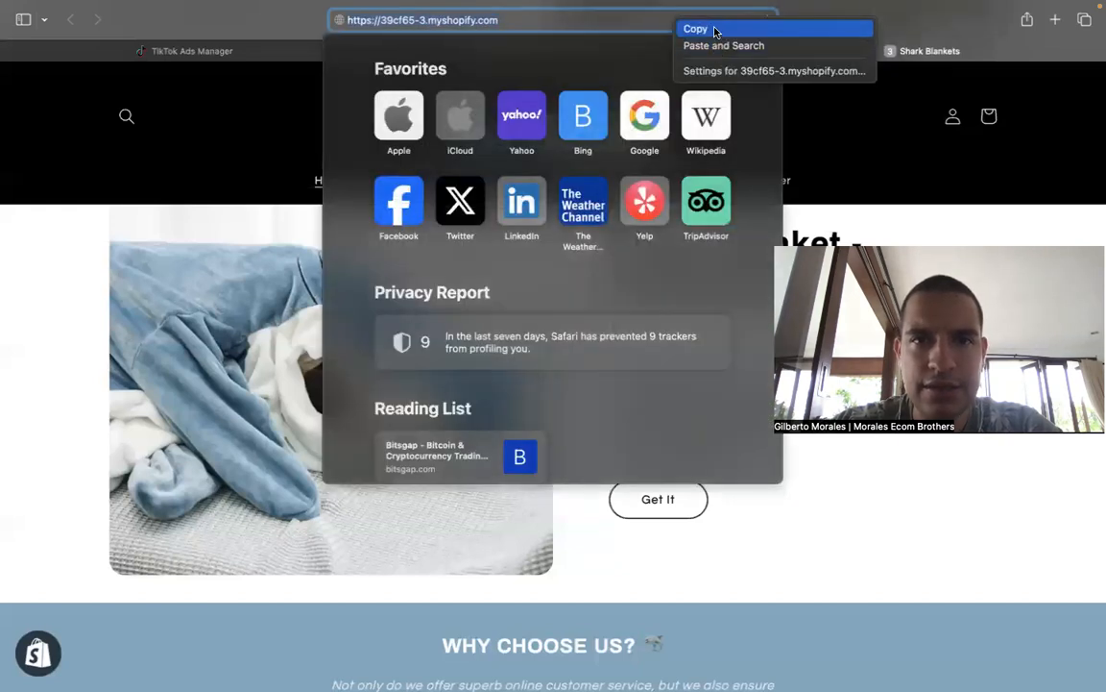
pyautogui.click(715, 28)
pyautogui.click(240, 52)
pyautogui.click(364, 493)
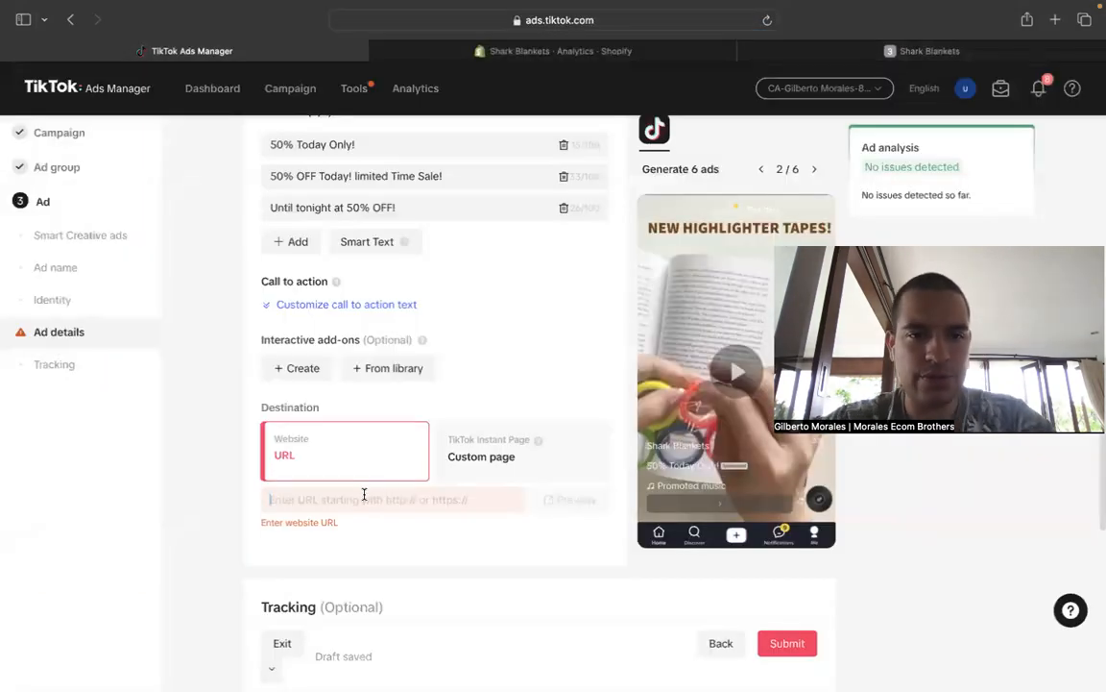
pyautogui.press('super+v')
pyautogui.click(207, 462)
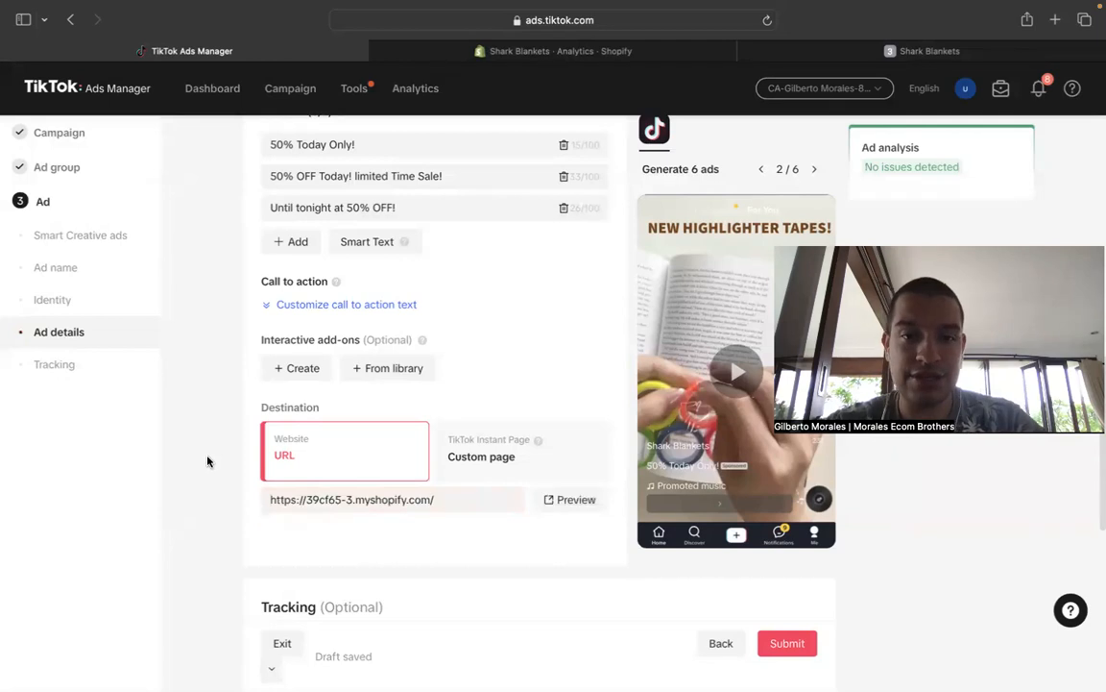
pyautogui.moveTo(426, 346)
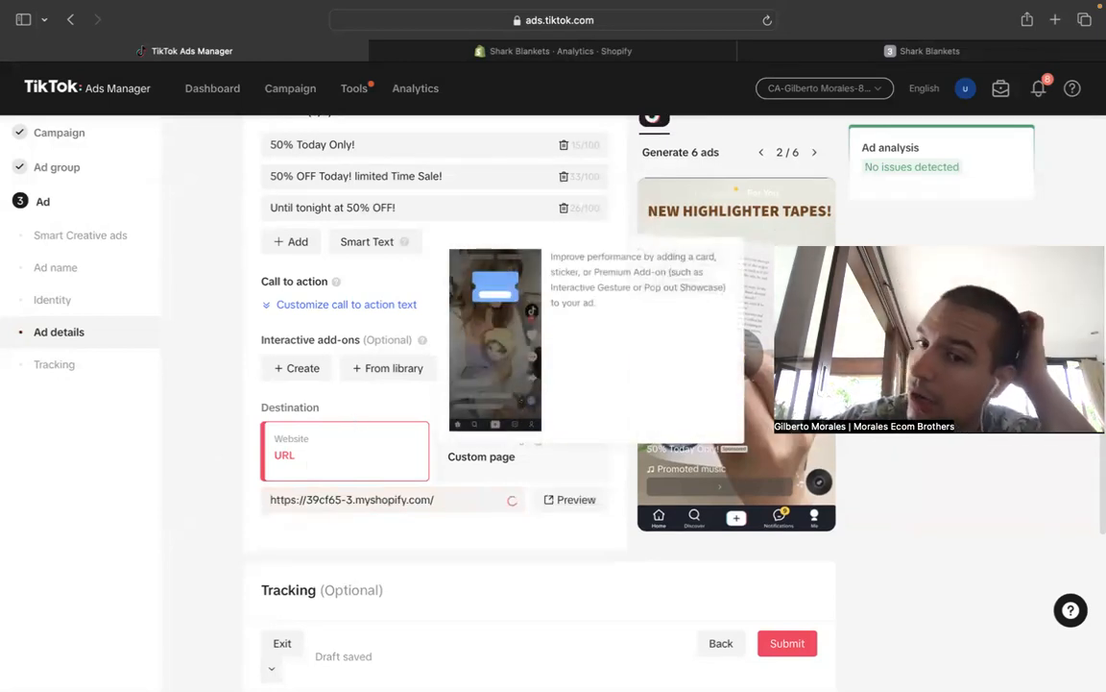
pyautogui.scroll(1, 385, 461)
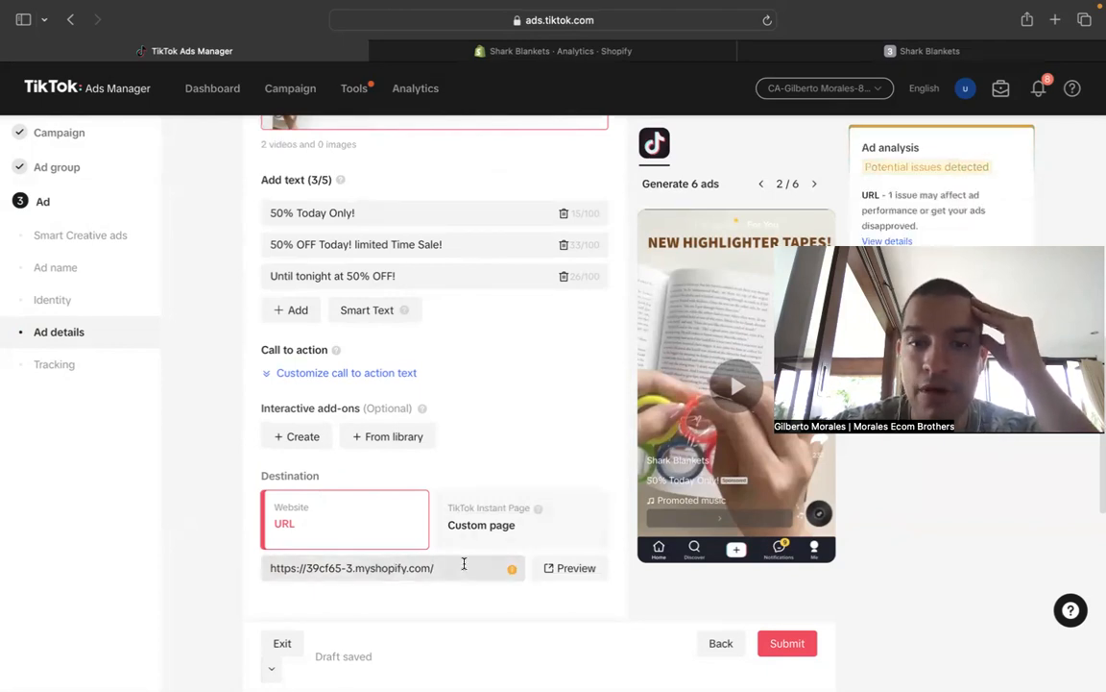
pyautogui.click(787, 50)
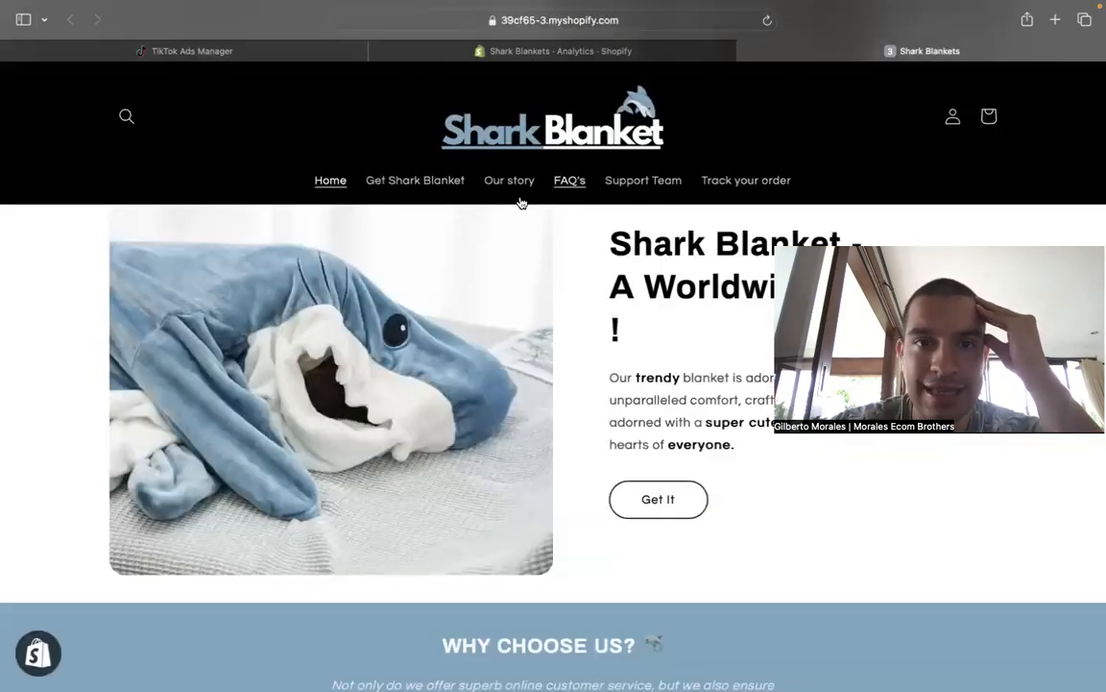
pyautogui.click(465, 181)
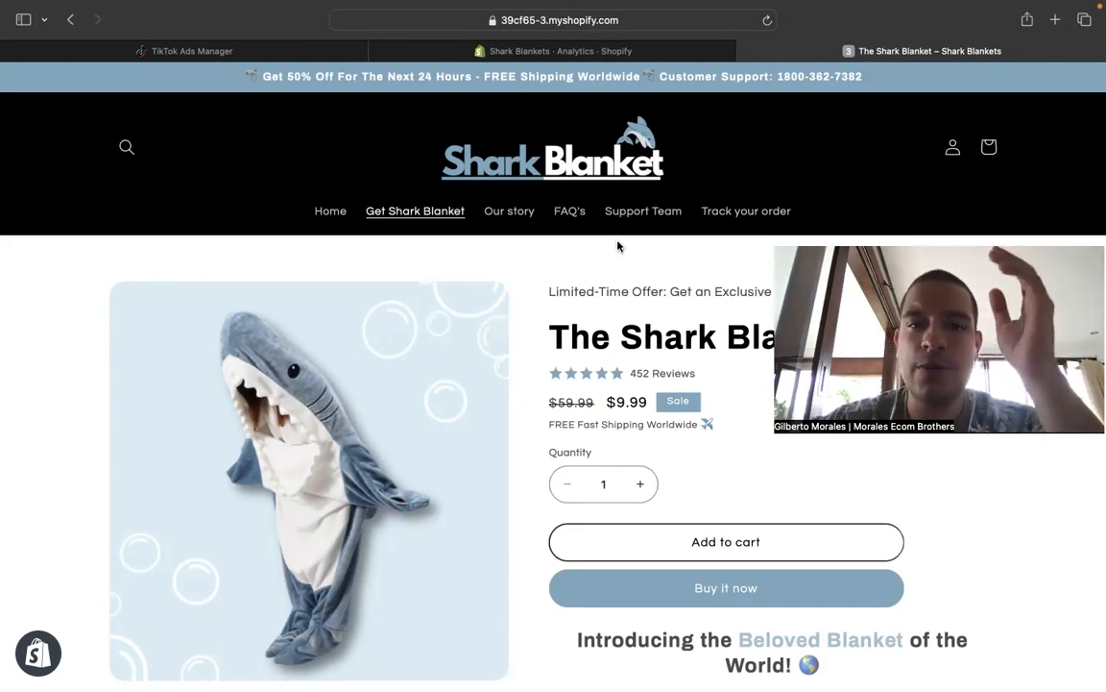
pyautogui.click(699, 20)
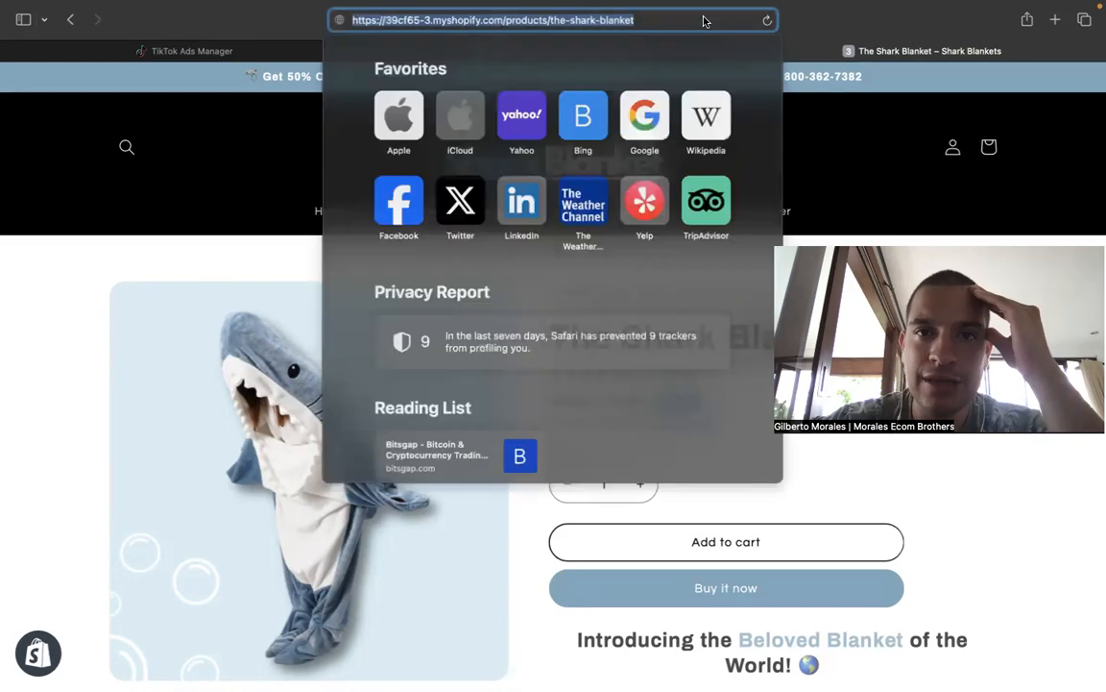
pyautogui.rightClick(711, 21)
pyautogui.click(730, 27)
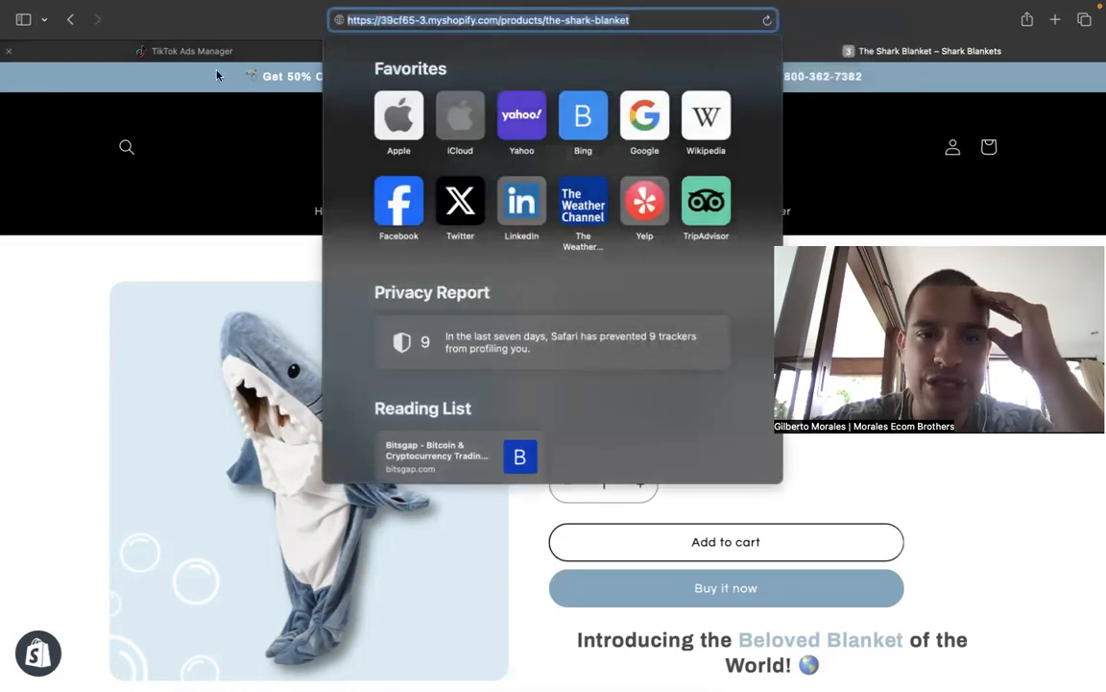
pyautogui.click(187, 51)
pyautogui.tripleClick(352, 568)
pyautogui.press('super+v')
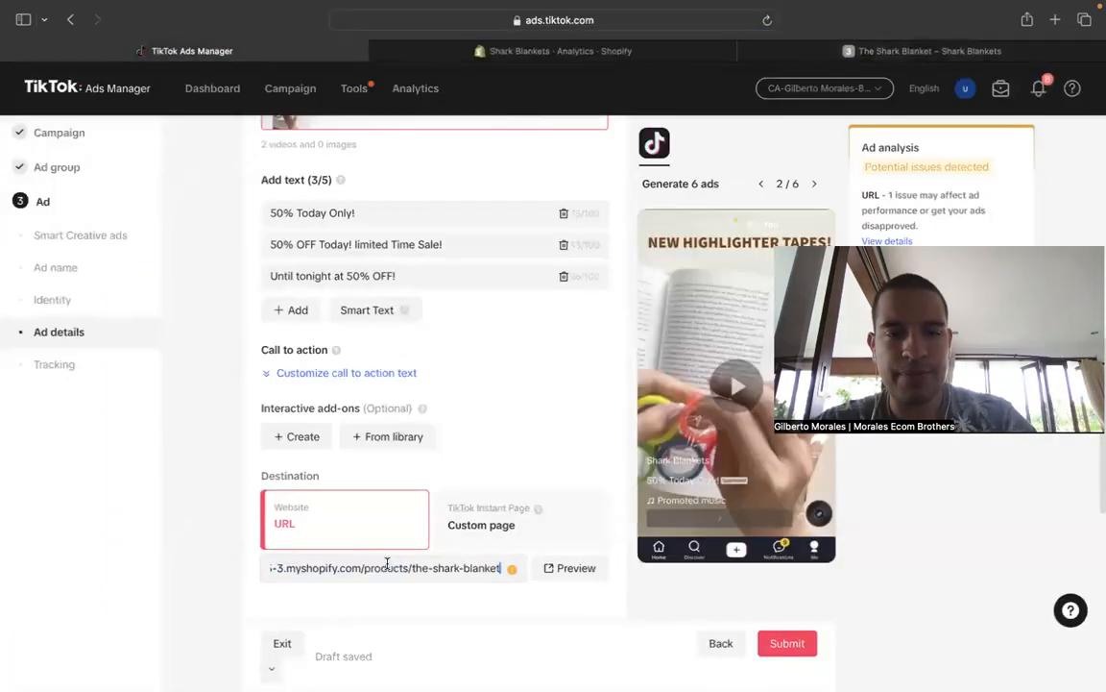
pyautogui.click(206, 514)
# - Review the EBVS ad's settings from name to tracking and submit the ad
pyautogui.scroll(5, 213, 470)
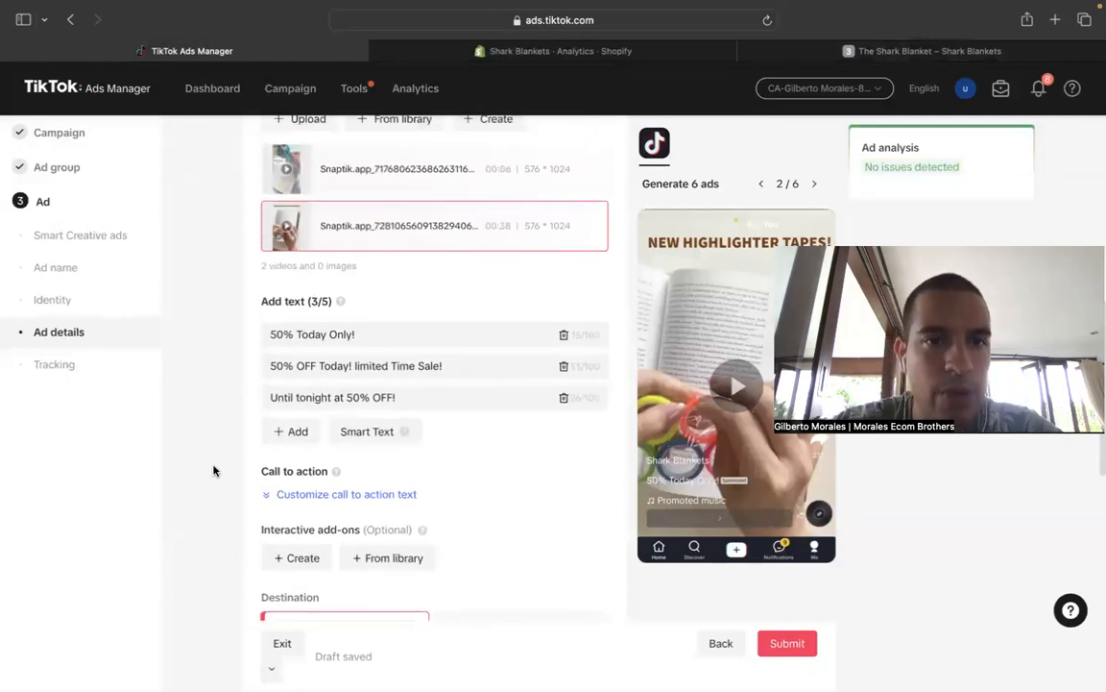
pyautogui.scroll(10, 213, 470)
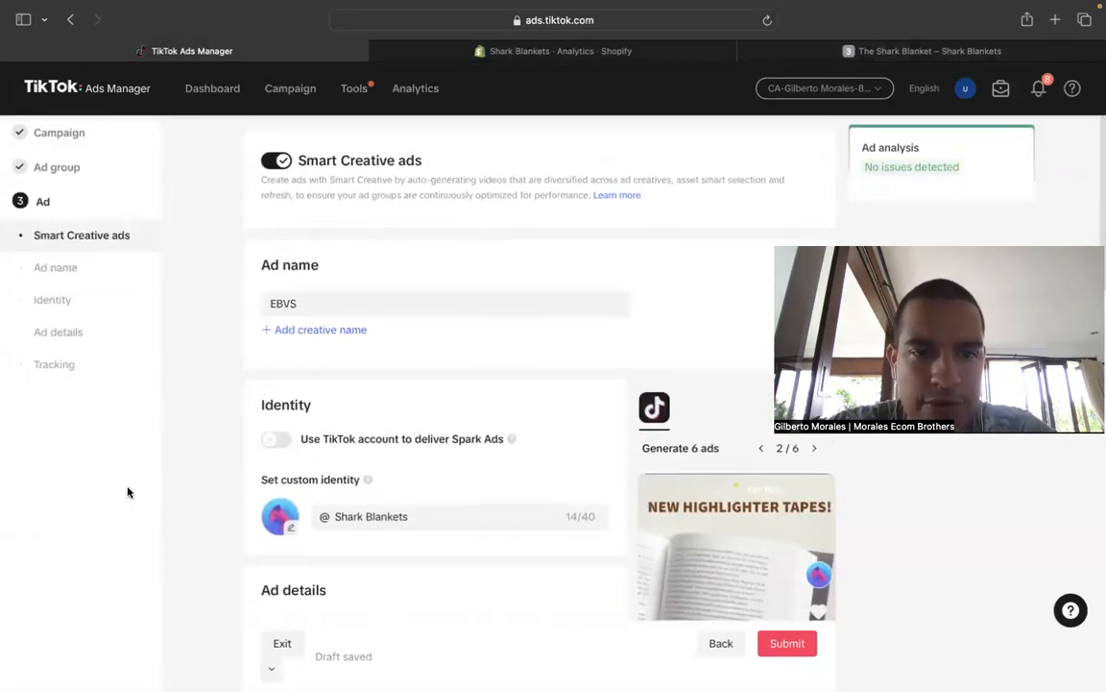
pyautogui.scroll(-5, 129, 489)
pyautogui.scroll(-10, 166, 467)
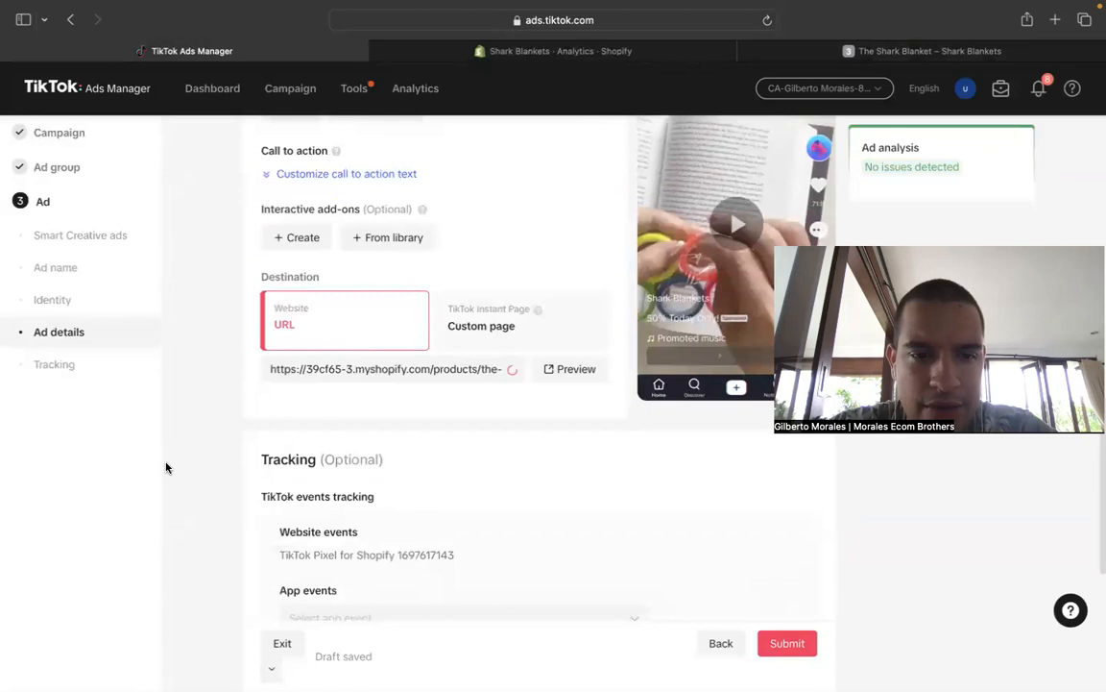
pyautogui.scroll(1, 400, 440)
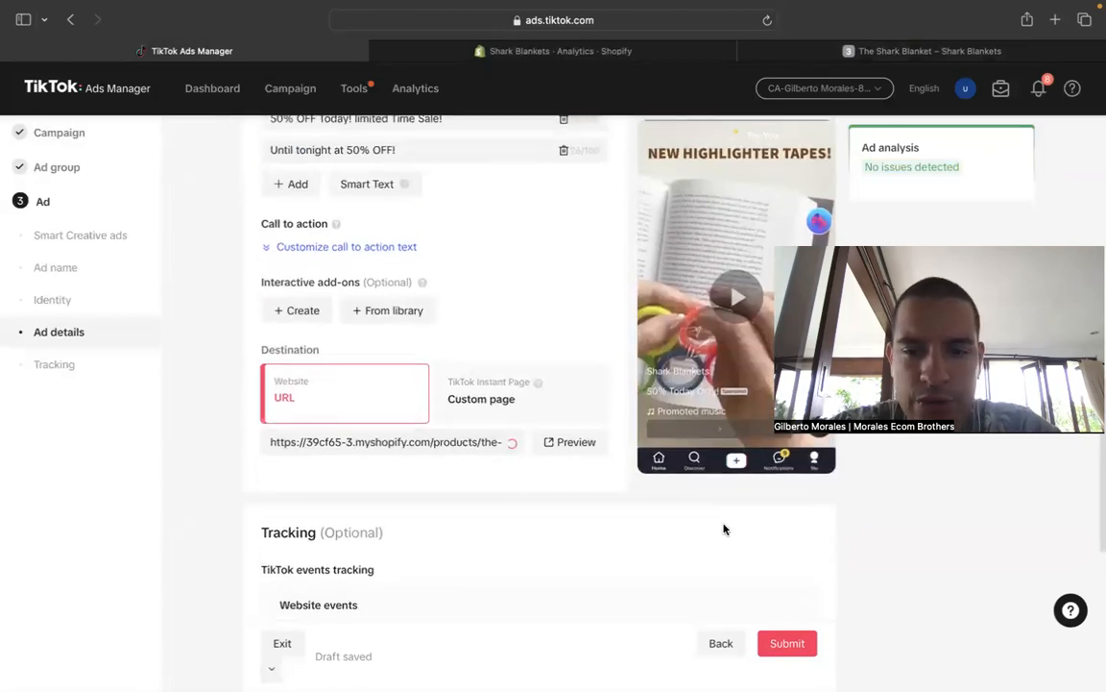
pyautogui.click(801, 653)
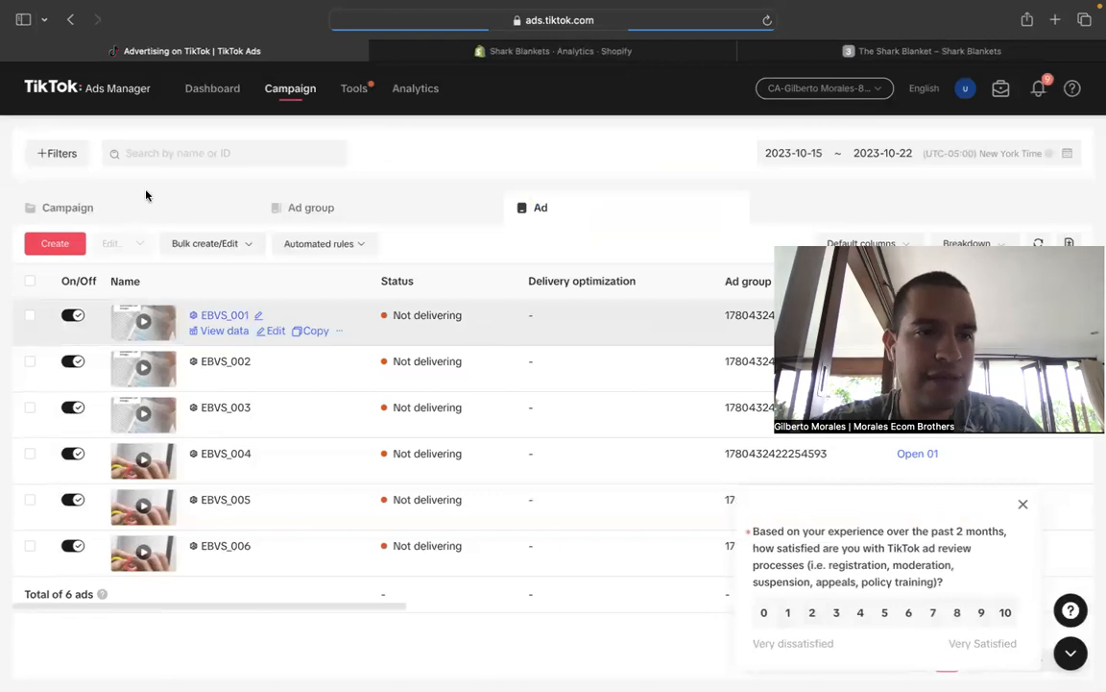
# - Select the Elastic Band campaign and show only its ad groups
pyautogui.click(151, 212)
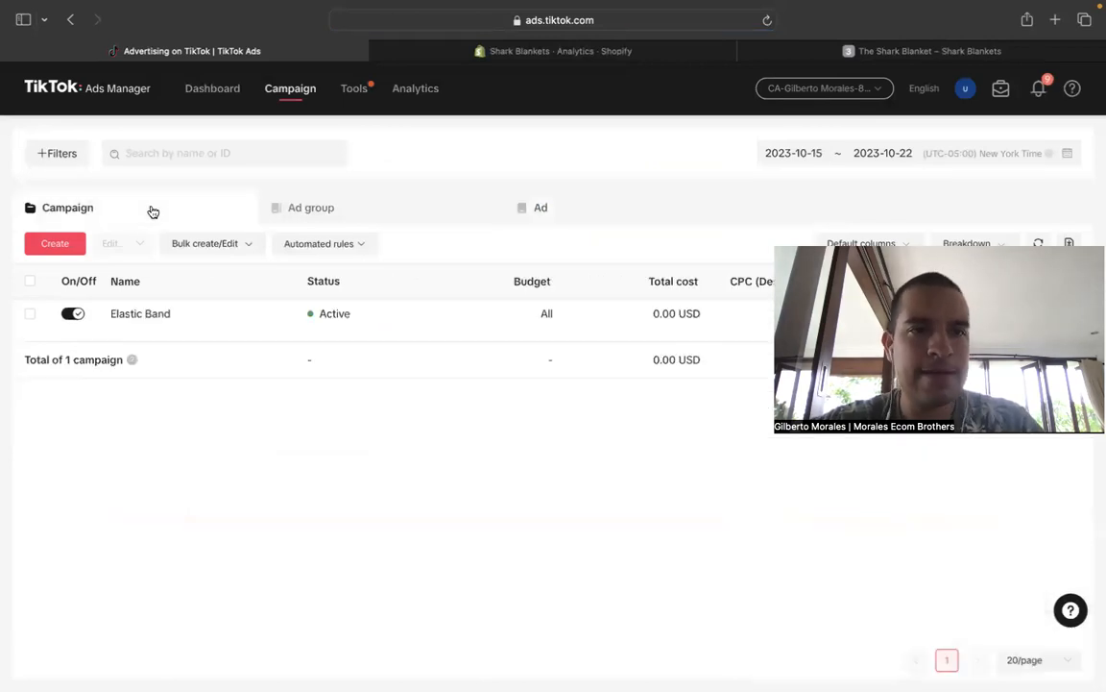
pyautogui.click(30, 314)
pyautogui.click(356, 210)
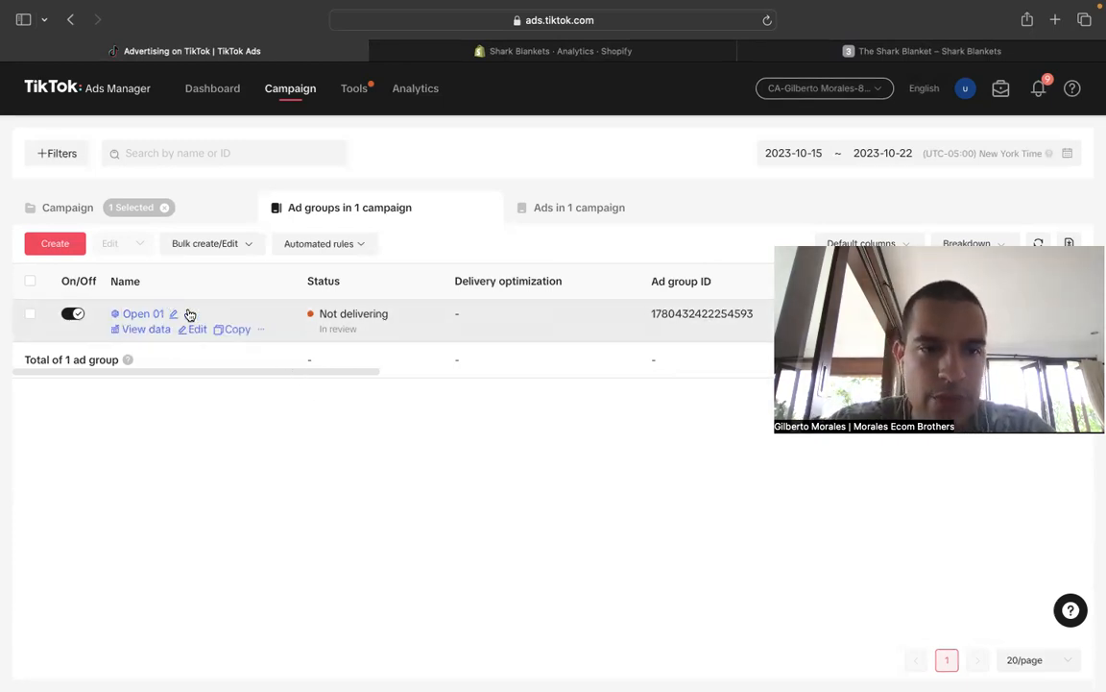
# - Set up 2 copies of the Open 01 ad group in the Elastic Band campaign, naming the first copy "Open 02"
pyautogui.click(230, 328)
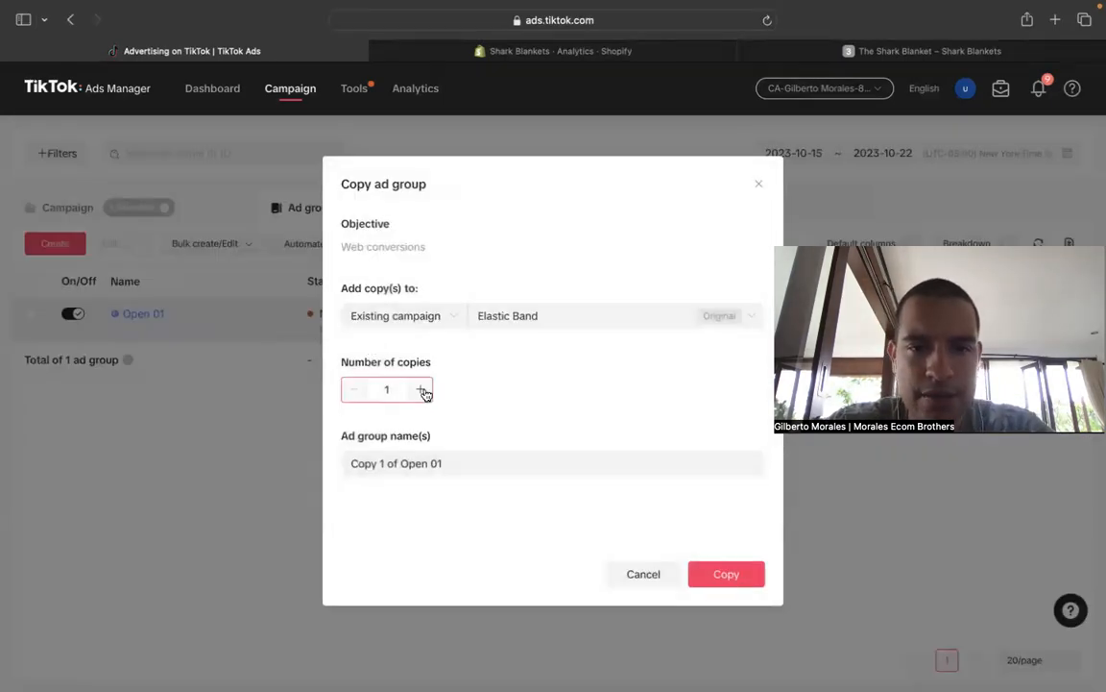
pyautogui.click(420, 389)
pyautogui.click(392, 463)
pyautogui.moveTo(399, 463); pyautogui.dragTo(263, 413)
pyautogui.press('BackSpace')
# - Name the second ad group copy "Open 03" and create both copies
pyautogui.press('BackSpace')
pyautogui.write('2')
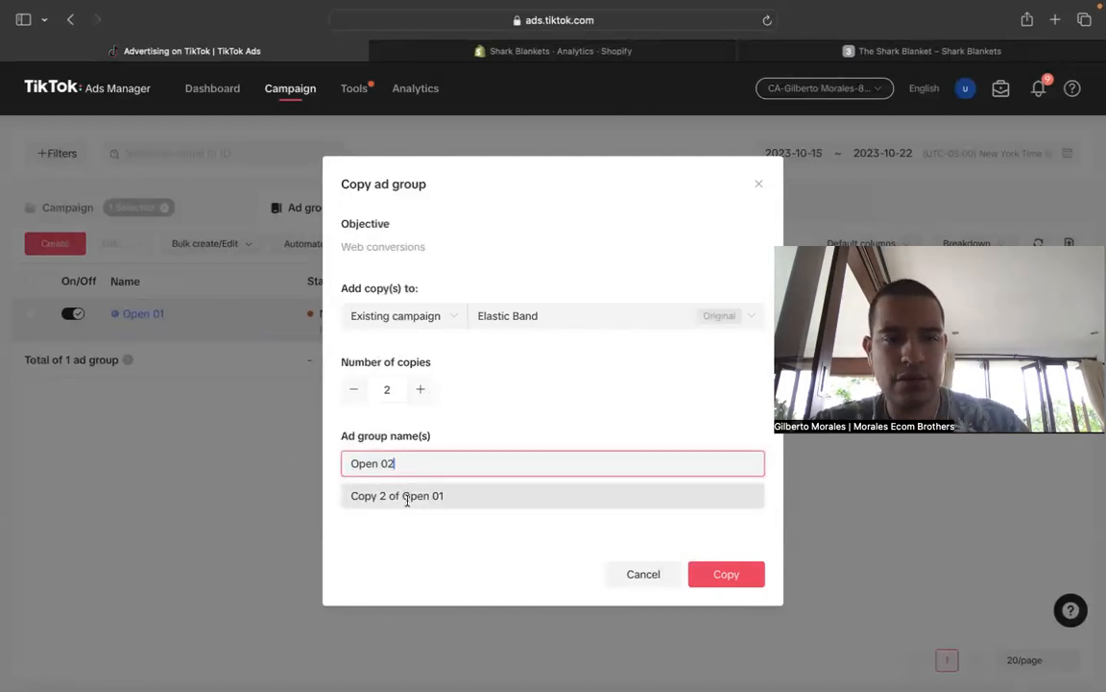
pyautogui.moveTo(401, 495); pyautogui.dragTo(317, 501)
pyautogui.press('BackSpace')
pyautogui.click(456, 496)
pyautogui.press('BackSpace')
pyautogui.write('3')
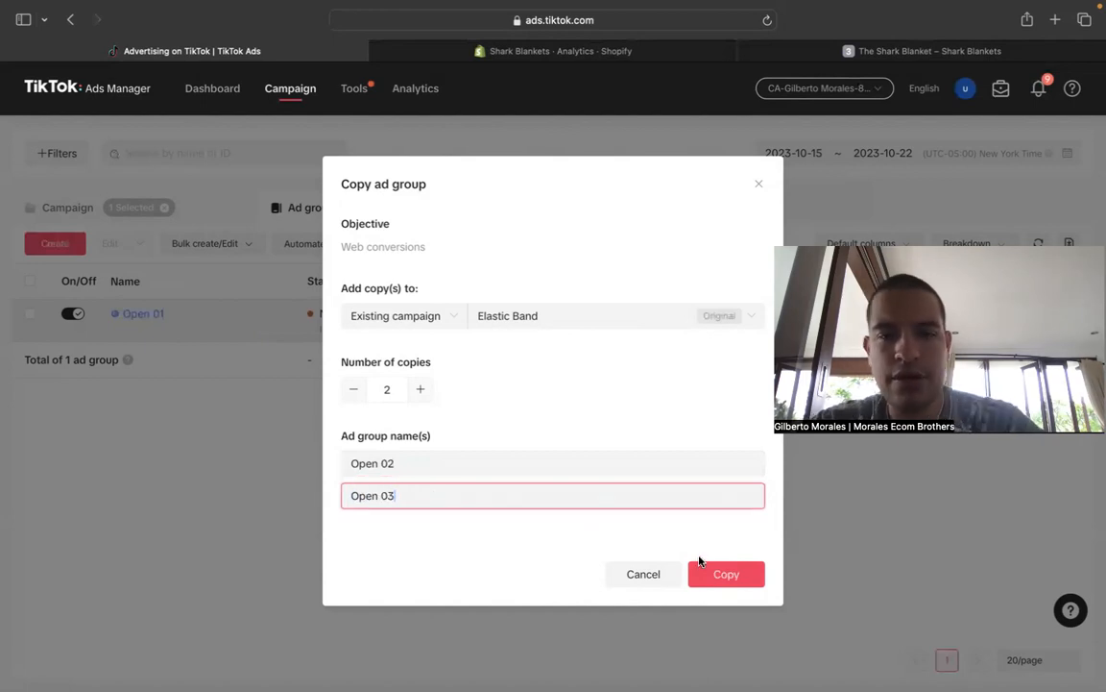
pyautogui.click(756, 581)
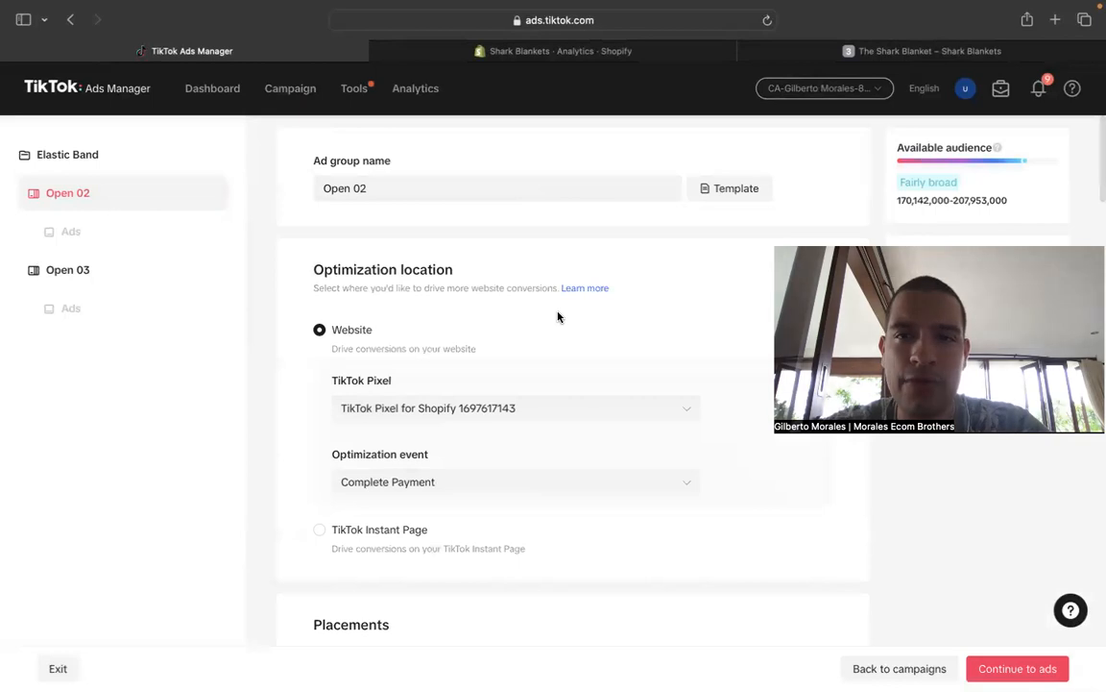
pyautogui.scroll(-15, 560, 318)
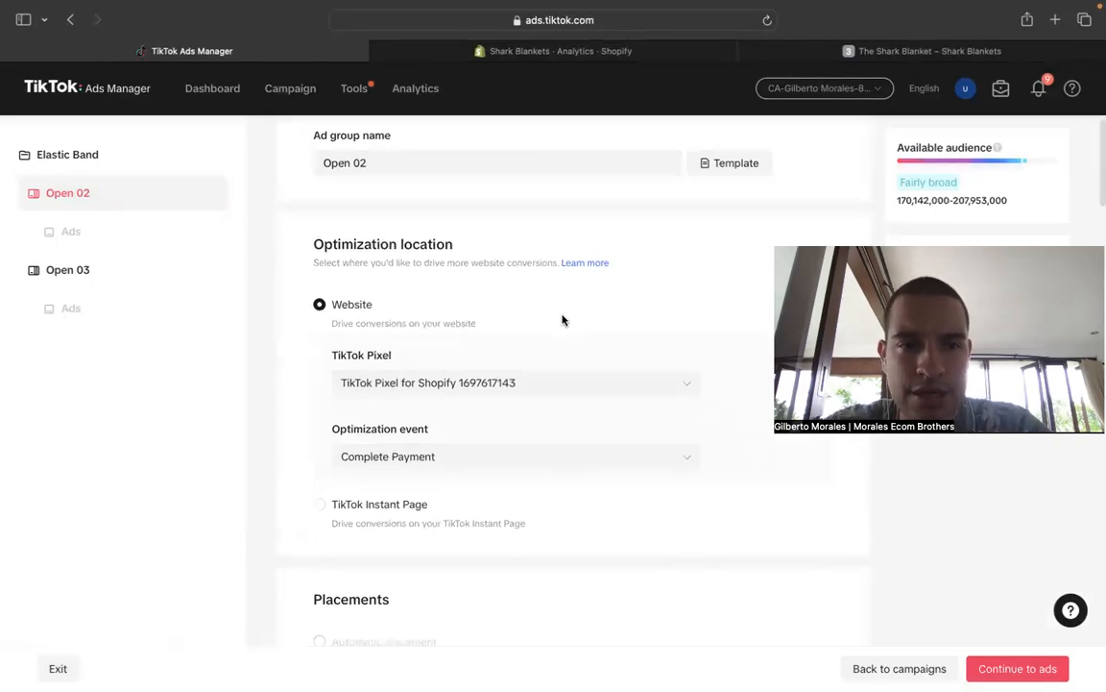
# - Schedule the Open 02 ad group to start running continuously on 2023-10-23 at 00:00
pyautogui.scroll(-3, 588, 350)
pyautogui.scroll(-15, 677, 420)
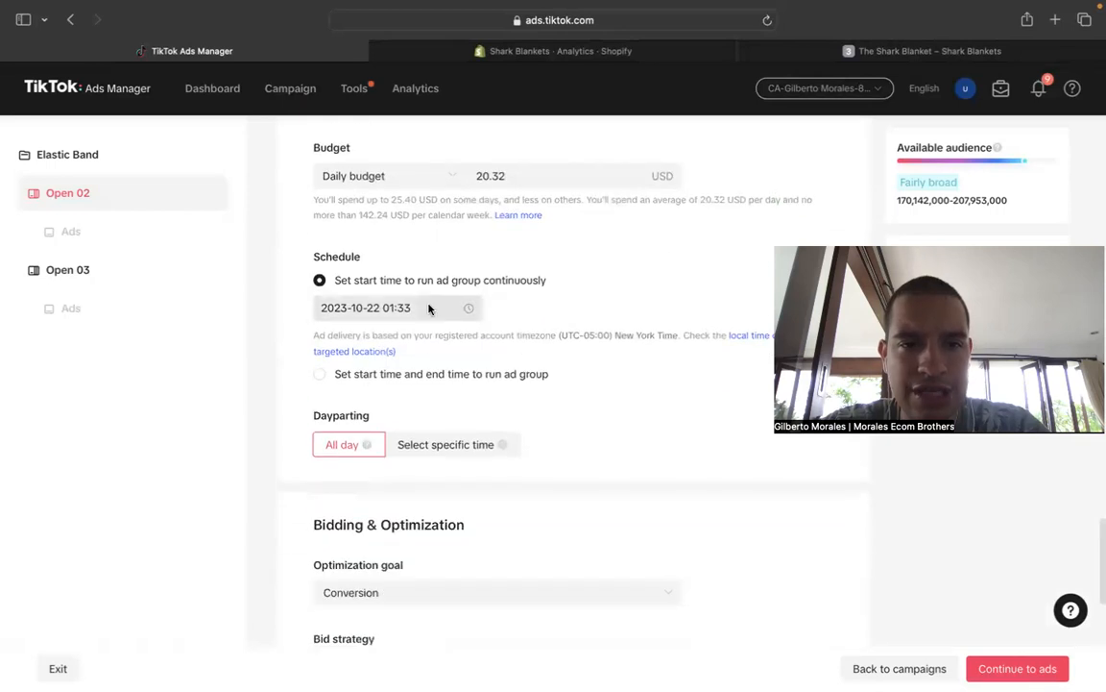
pyautogui.click(432, 309)
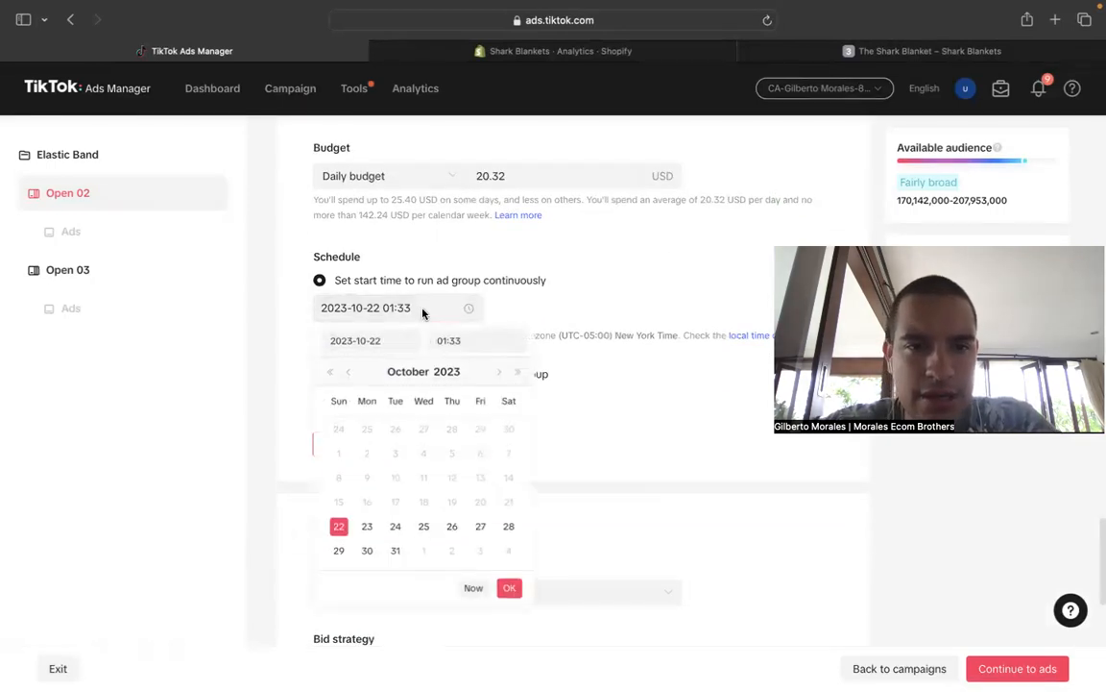
pyautogui.click(368, 531)
pyautogui.click(464, 340)
pyautogui.write('0000')
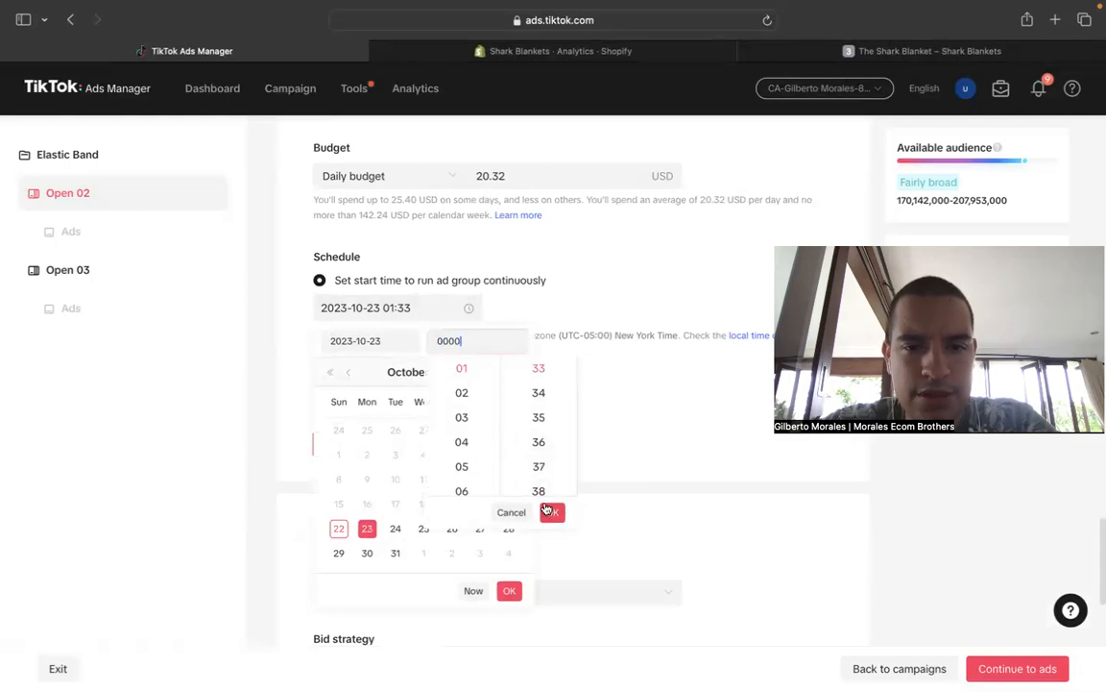
pyautogui.click(509, 590)
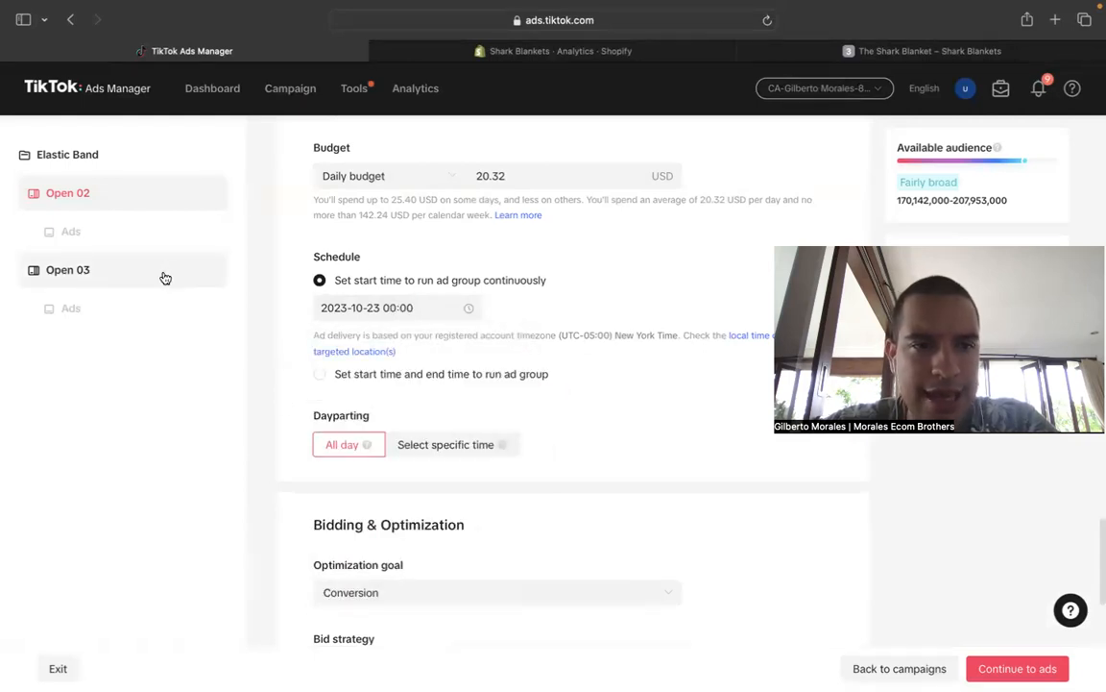
# - Schedule the Open 03 ad group to start running continuously on 2023-10-23 at 00:00
pyautogui.click(165, 278)
pyautogui.scroll(-5, 633, 455)
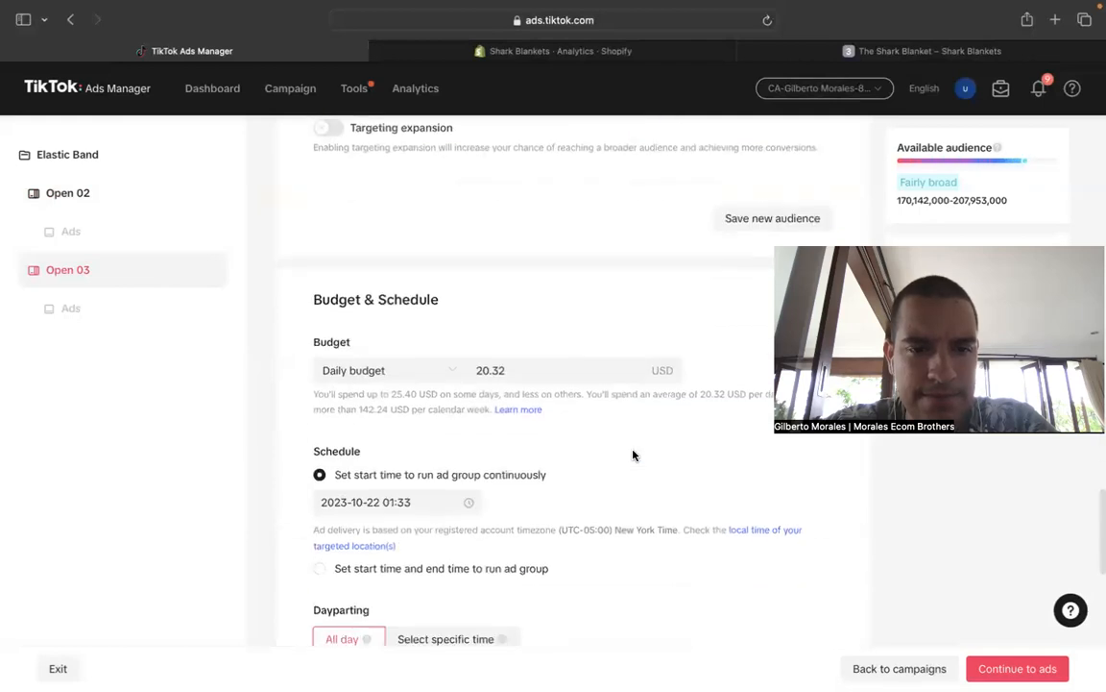
pyautogui.click(469, 501)
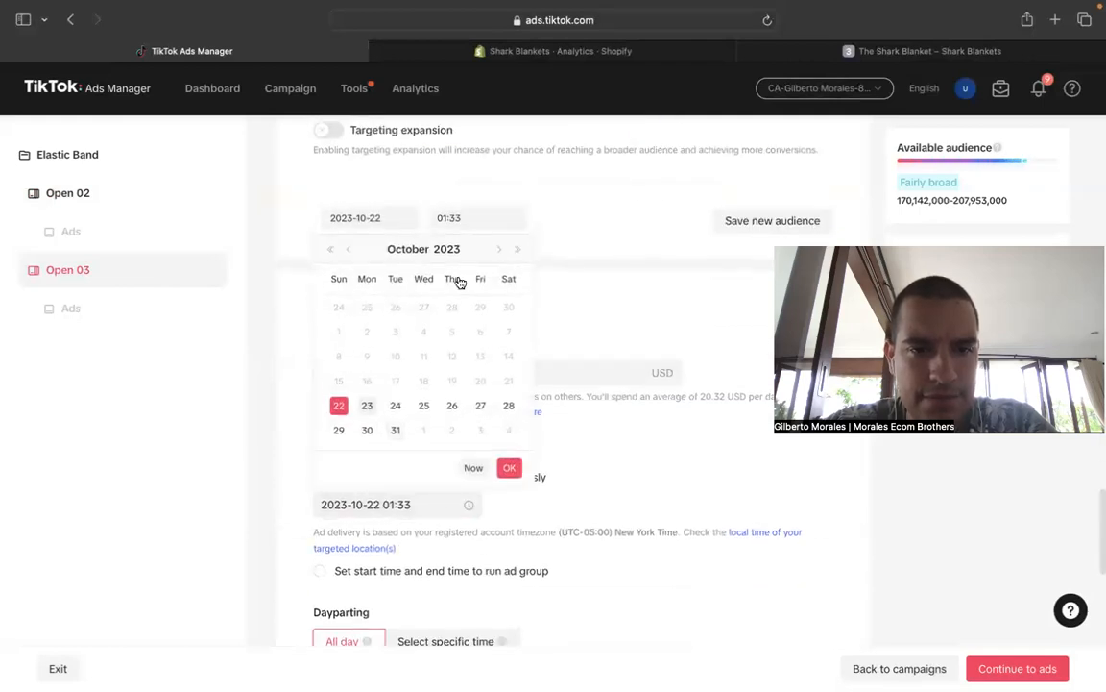
pyautogui.click(367, 405)
pyautogui.doubleClick(485, 220)
pyautogui.write('0000')
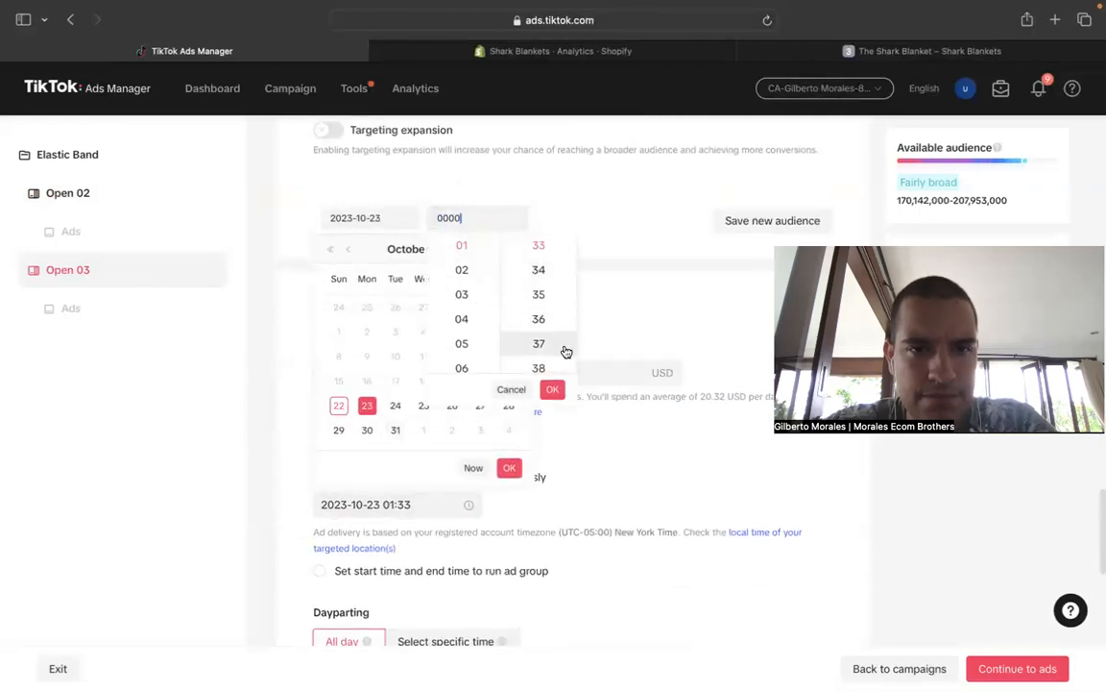
pyautogui.click(553, 389)
pyautogui.click(509, 468)
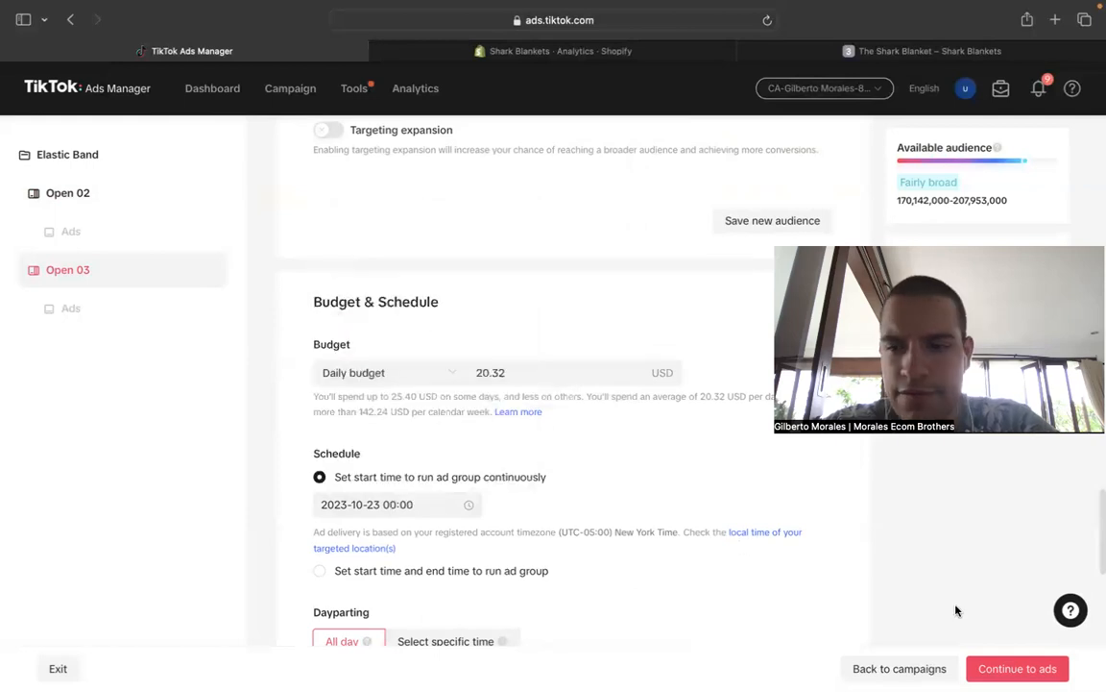
# - Continue to the copied EBVS ads, check the Open 03 ad's identity and videos, and publish both ad groups
pyautogui.click(1014, 669)
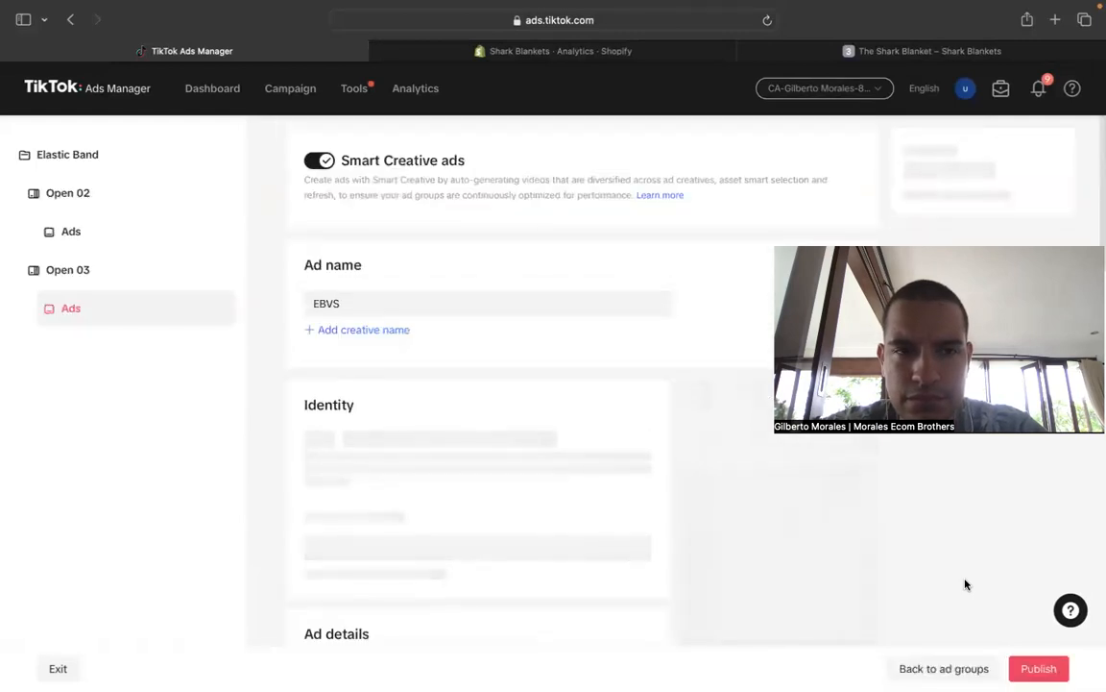
pyautogui.scroll(-5, 590, 451)
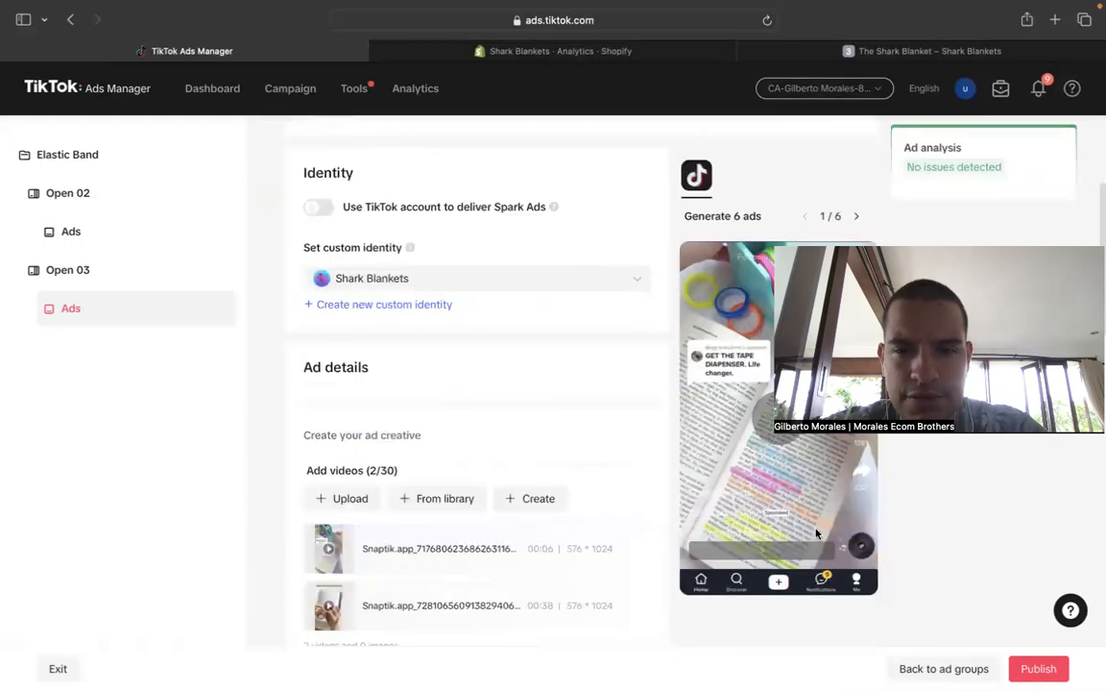
pyautogui.click(1027, 665)
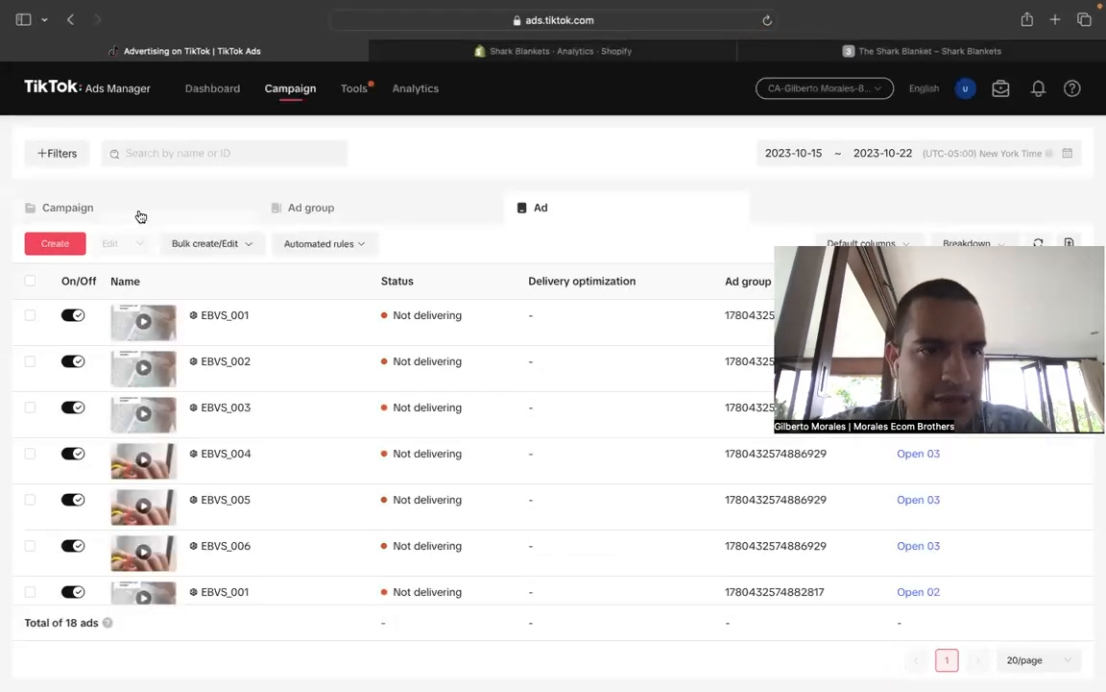
# - Select the Elastic Band campaign and look through its ad groups and ads
pyautogui.click(140, 216)
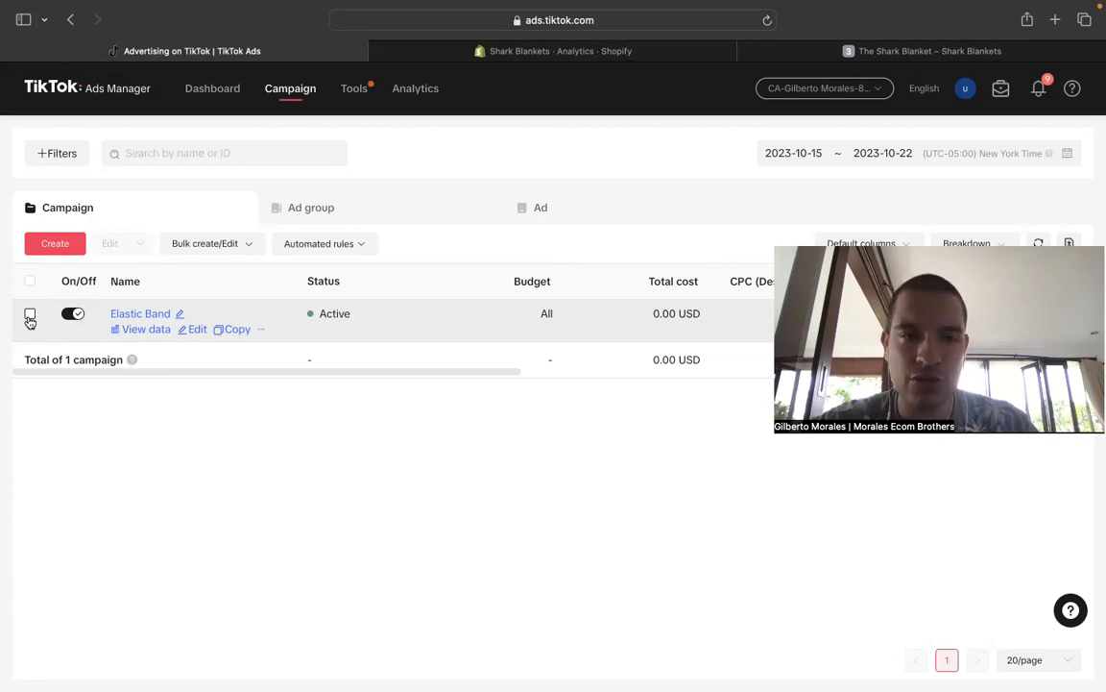
pyautogui.click(30, 317)
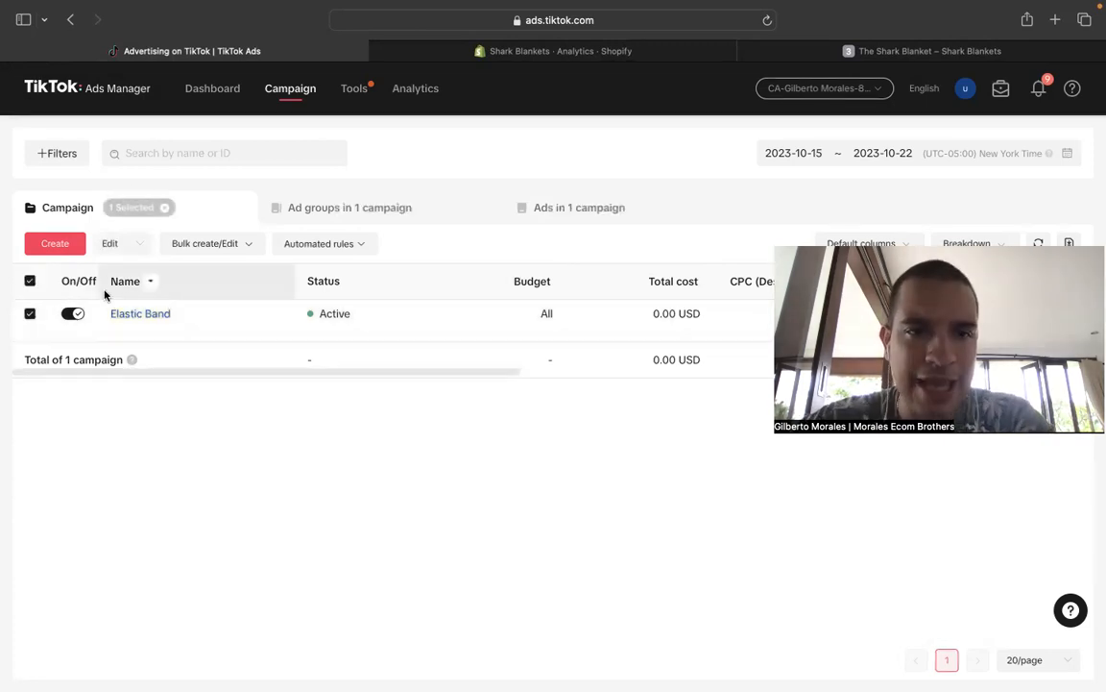
pyautogui.click(341, 217)
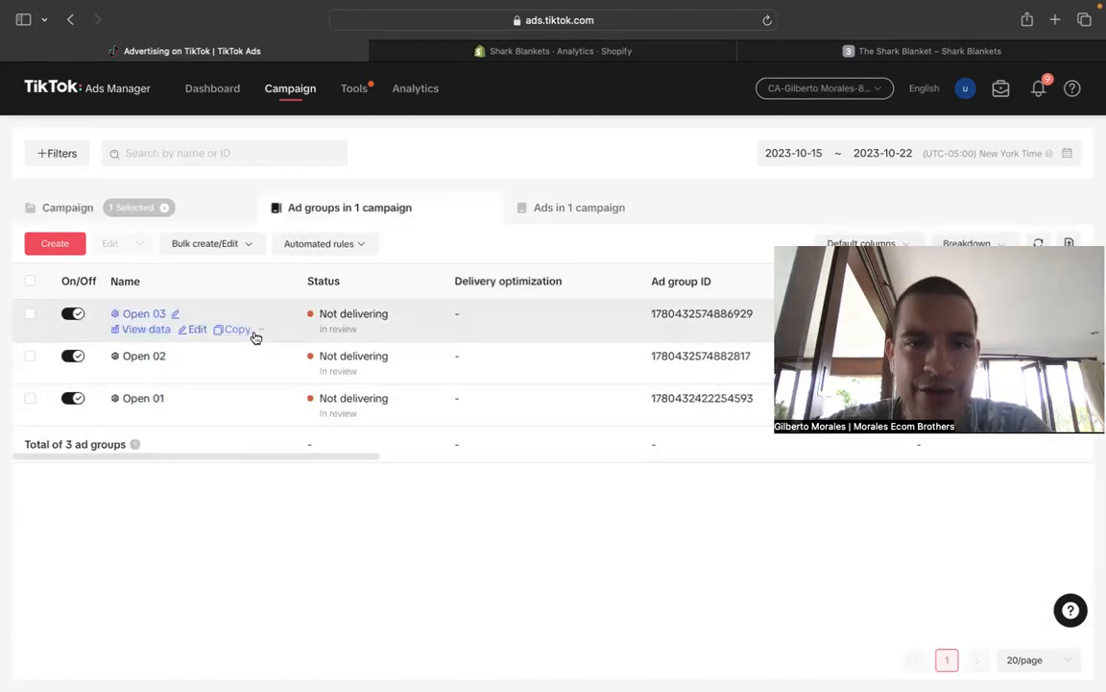
pyautogui.click(573, 213)
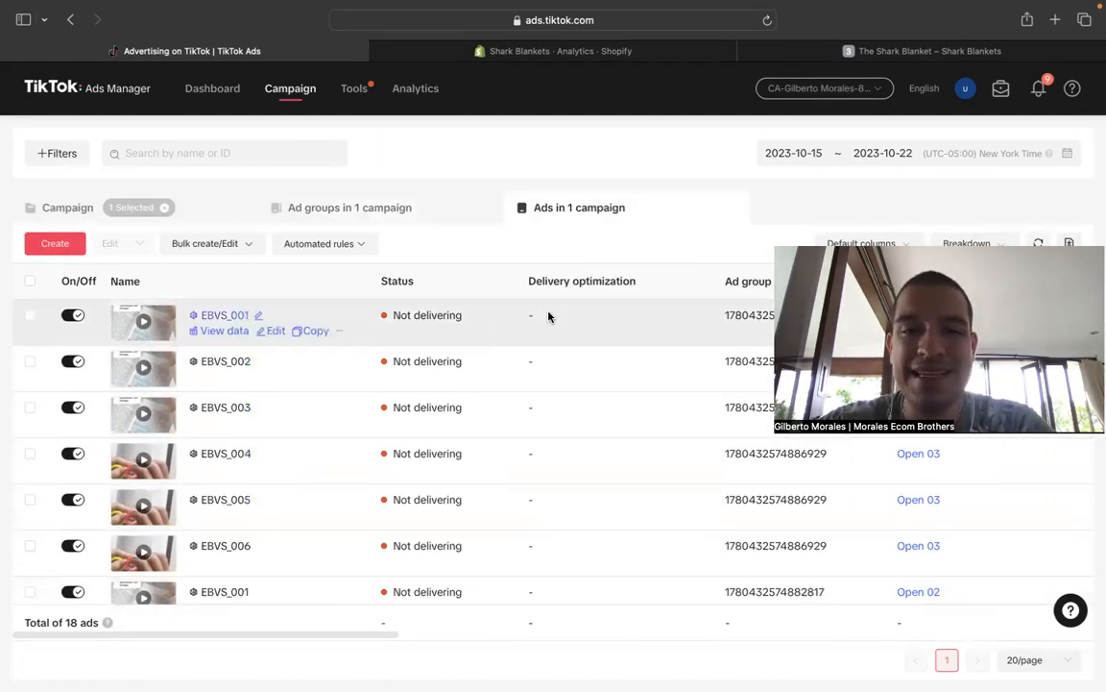
pyautogui.click(375, 210)
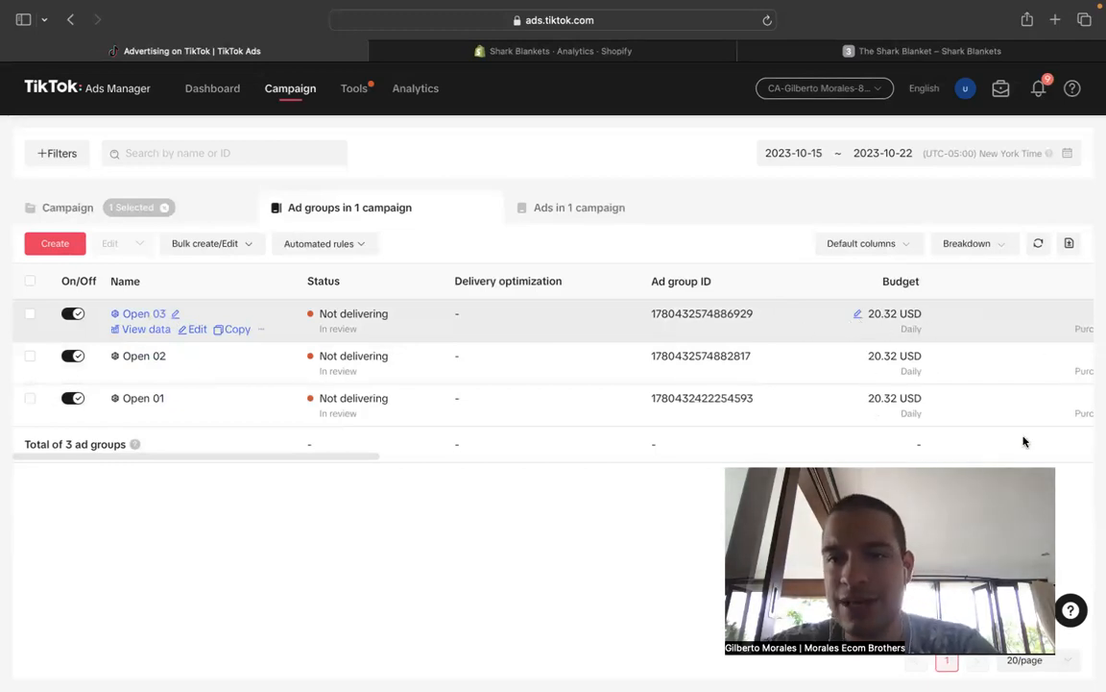
# - Examine the Elastic Band campaign's performance columns, from total cost, CPC and CPM to CTR, conversions and CPA
pyautogui.click(240, 213)
pyautogui.moveTo(656, 314); pyautogui.dragTo(697, 312)
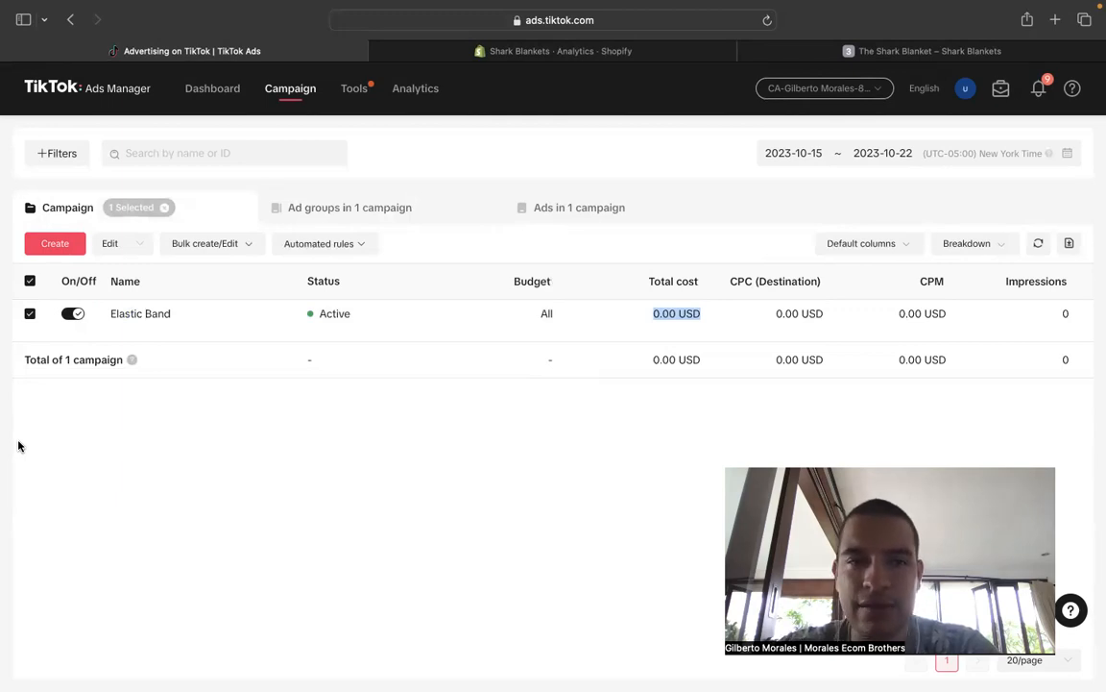
pyautogui.hscroll(5, 646, 313)
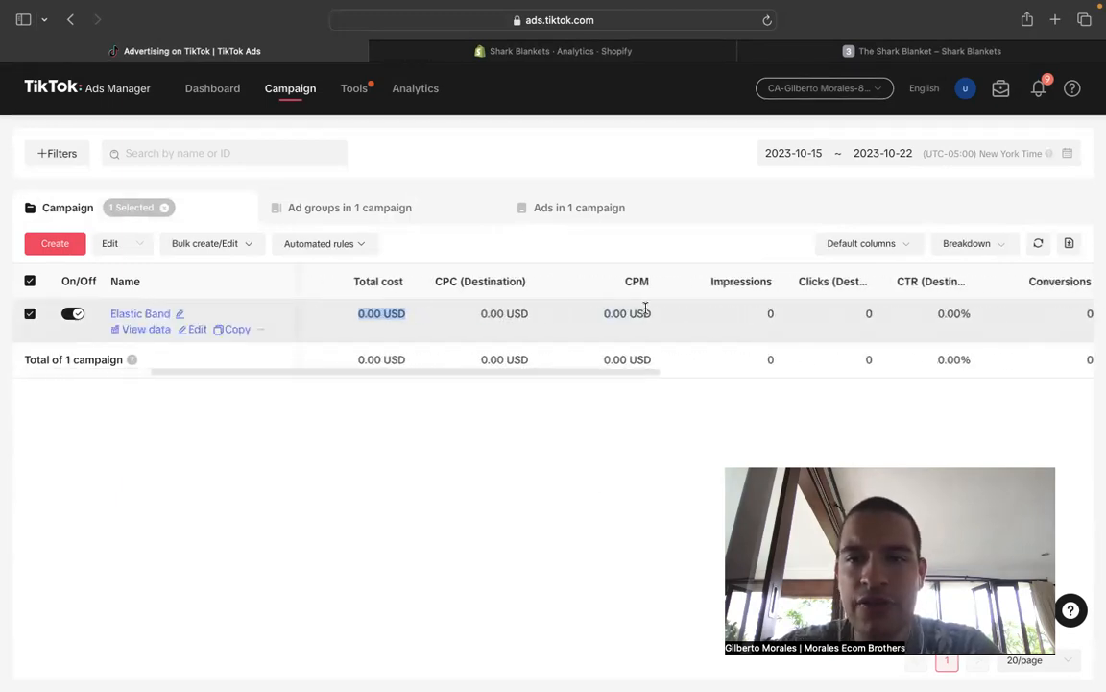
pyautogui.hscroll(3, 646, 309)
pyautogui.moveTo(939, 313); pyautogui.dragTo(966, 314)
pyautogui.click(949, 402)
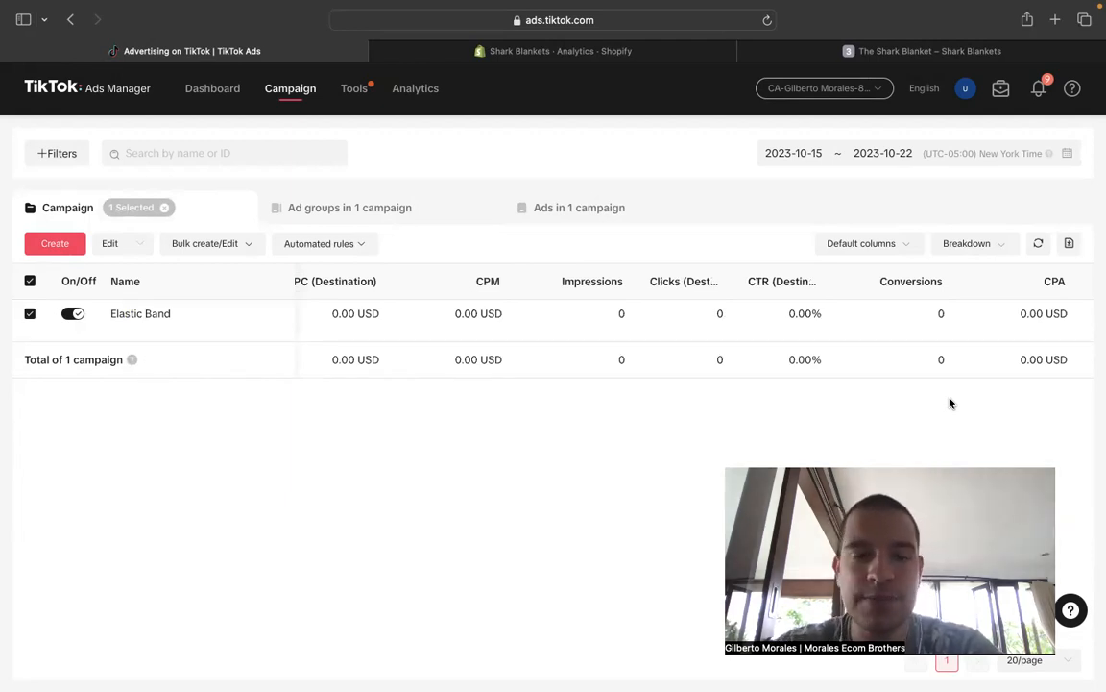
pyautogui.hscroll(-3, 758, 333)
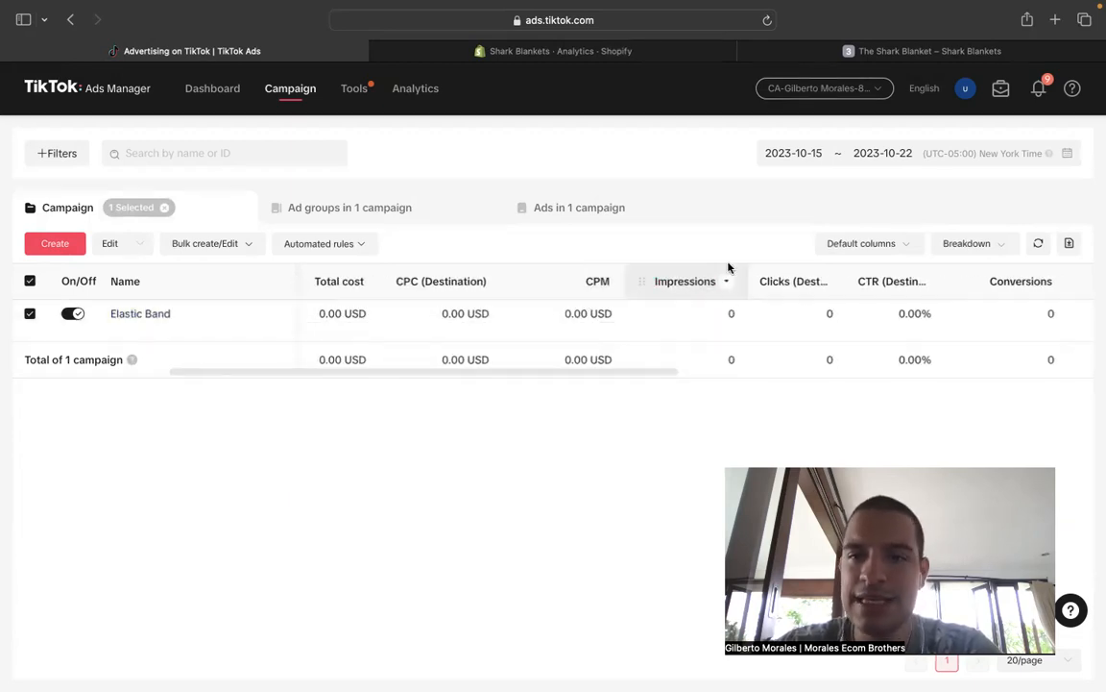
pyautogui.hscroll(-2, 644, 326)
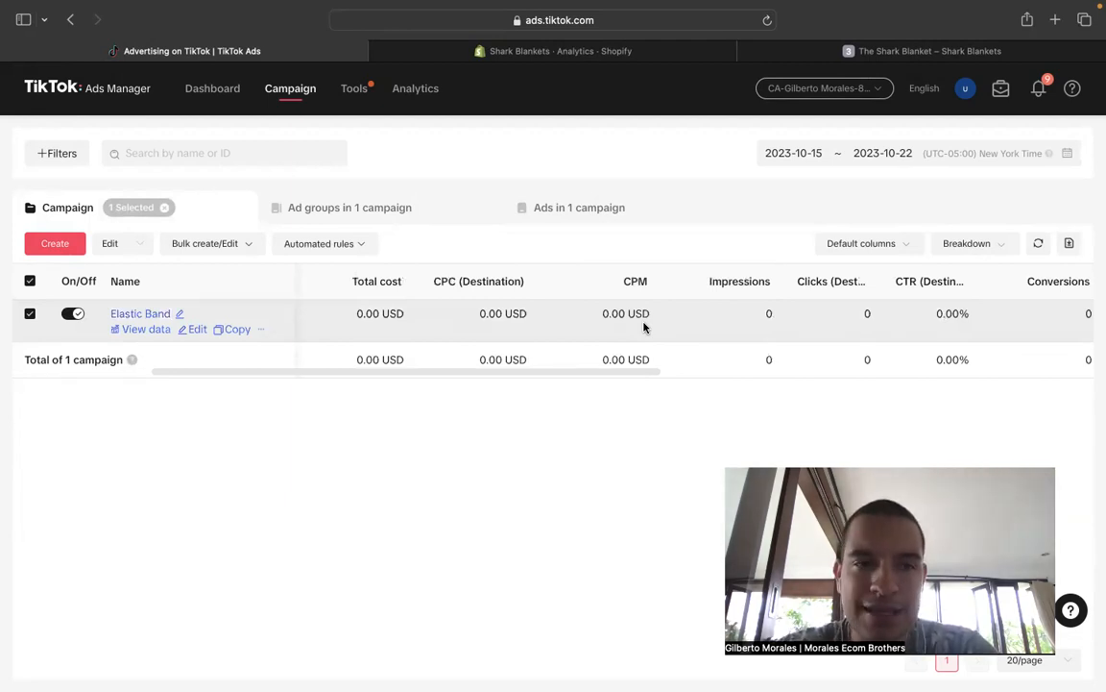
pyautogui.hscroll(8, 645, 327)
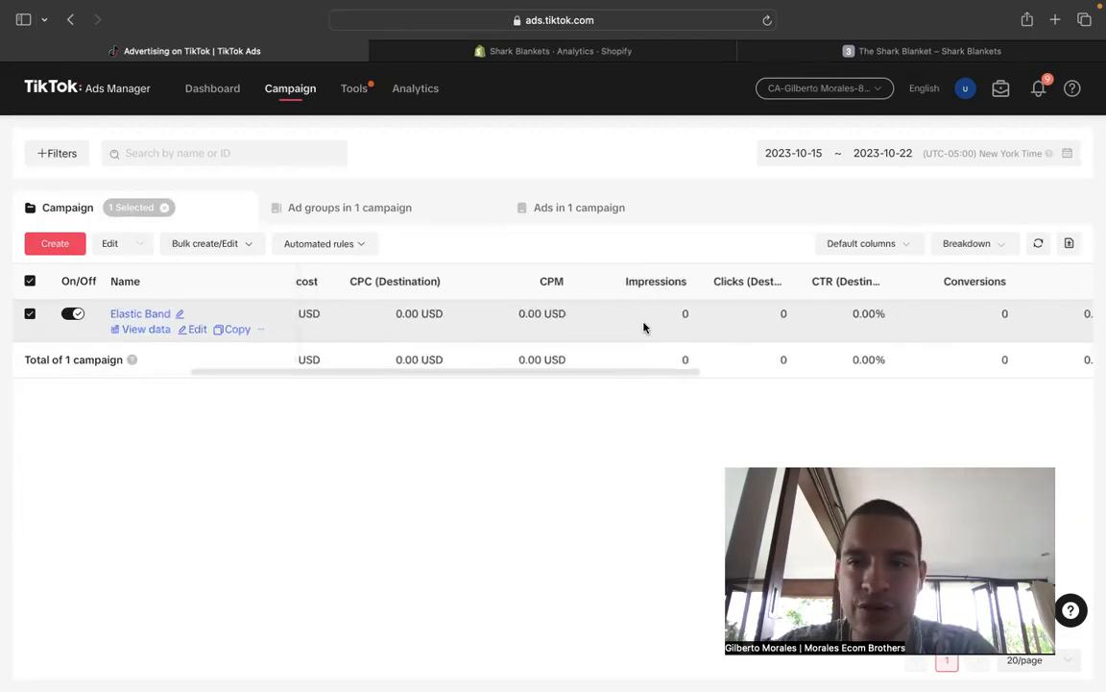